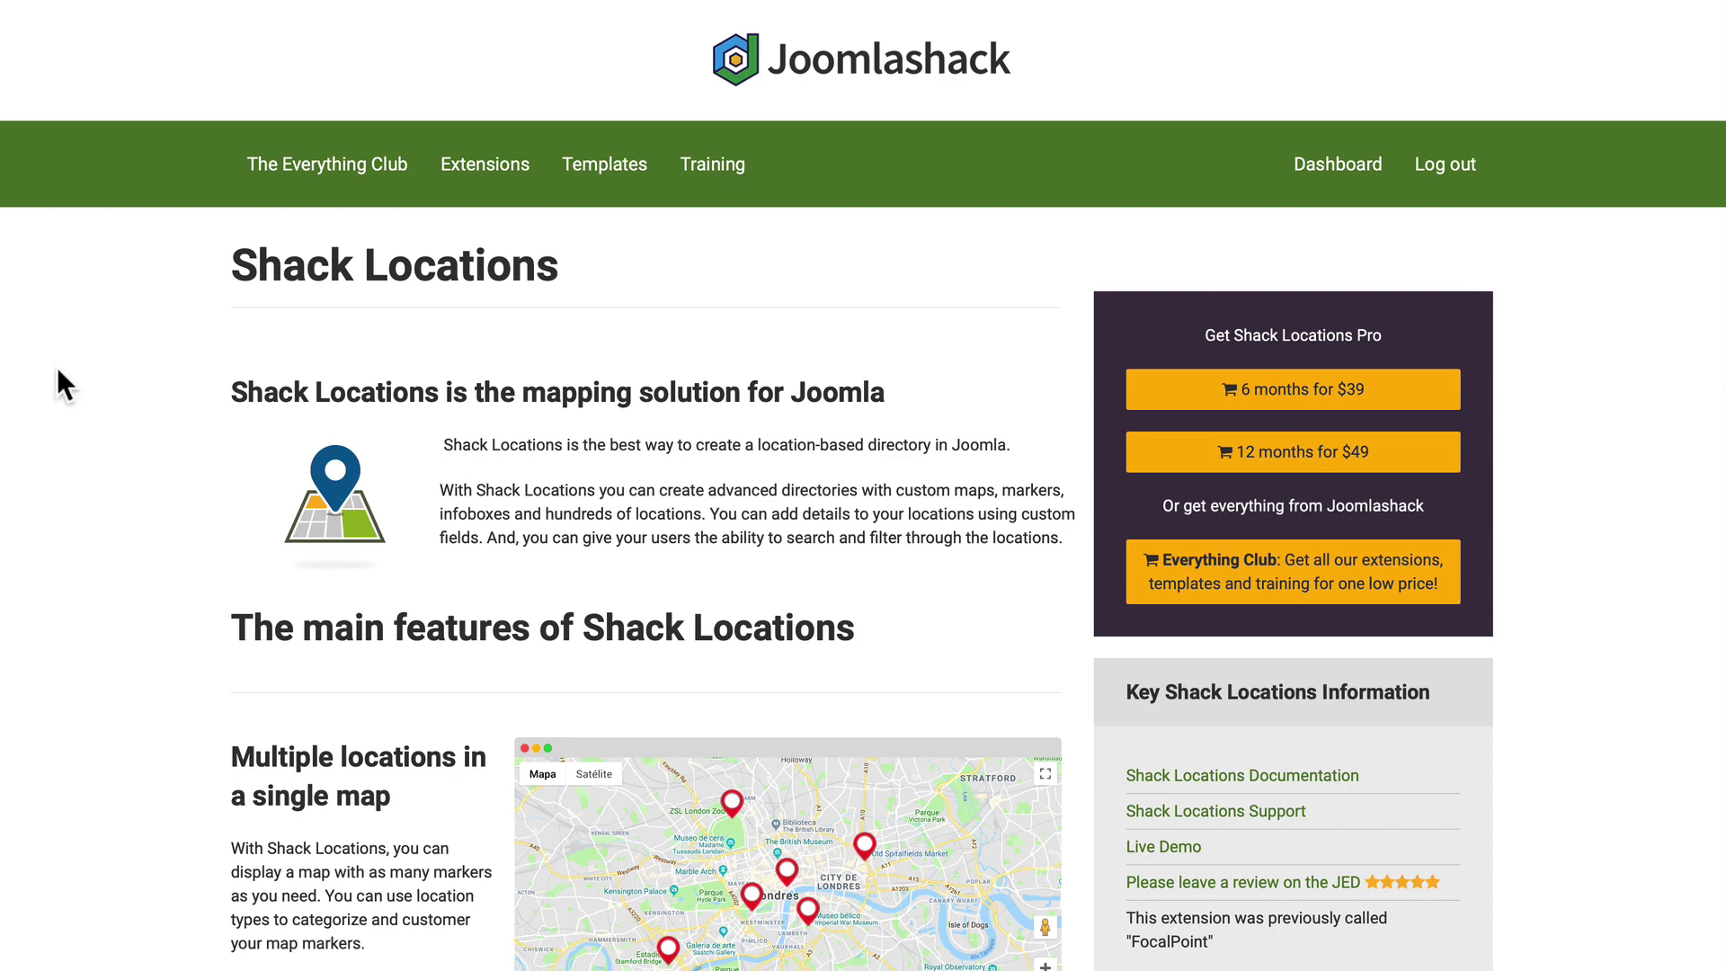
- Scroll down the page, then open Shack Locations Pro from the Components menu
{"action": "scroll", "coordinate": [57, 368], "scroll_direction": "down", "scroll_amount": 4}
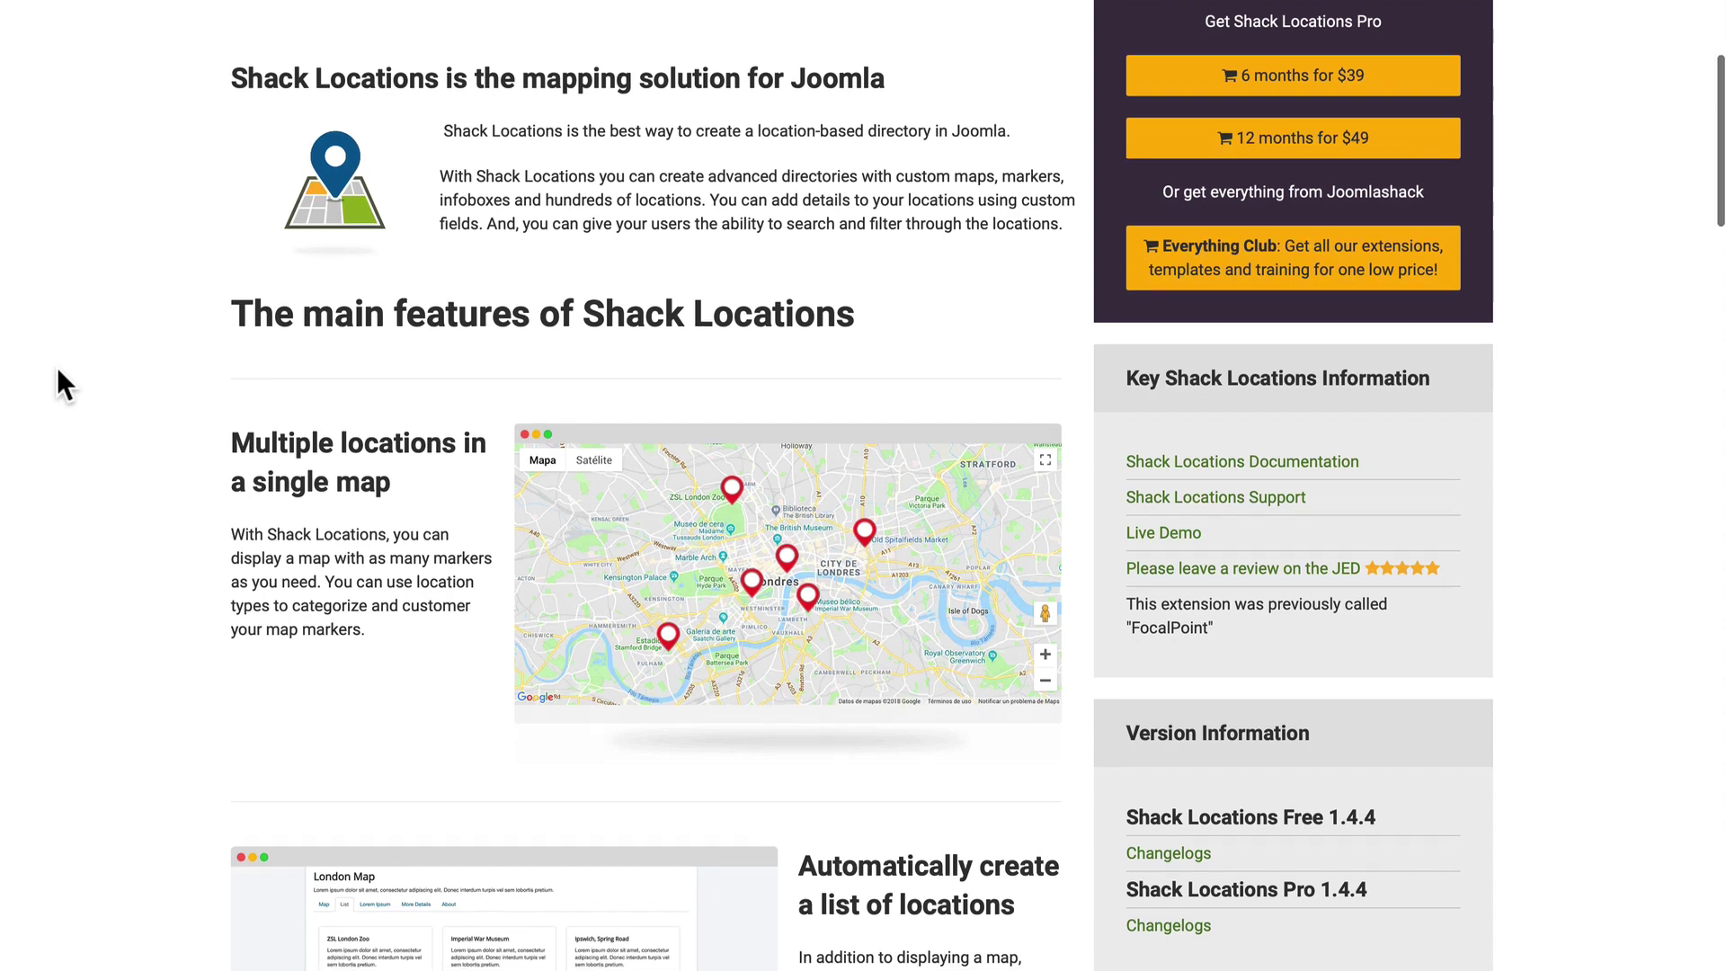
{"action": "scroll", "coordinate": [56, 368], "scroll_direction": "down", "scroll_amount": 4}
{"action": "scroll", "coordinate": [56, 369], "scroll_direction": "down", "scroll_amount": 9}
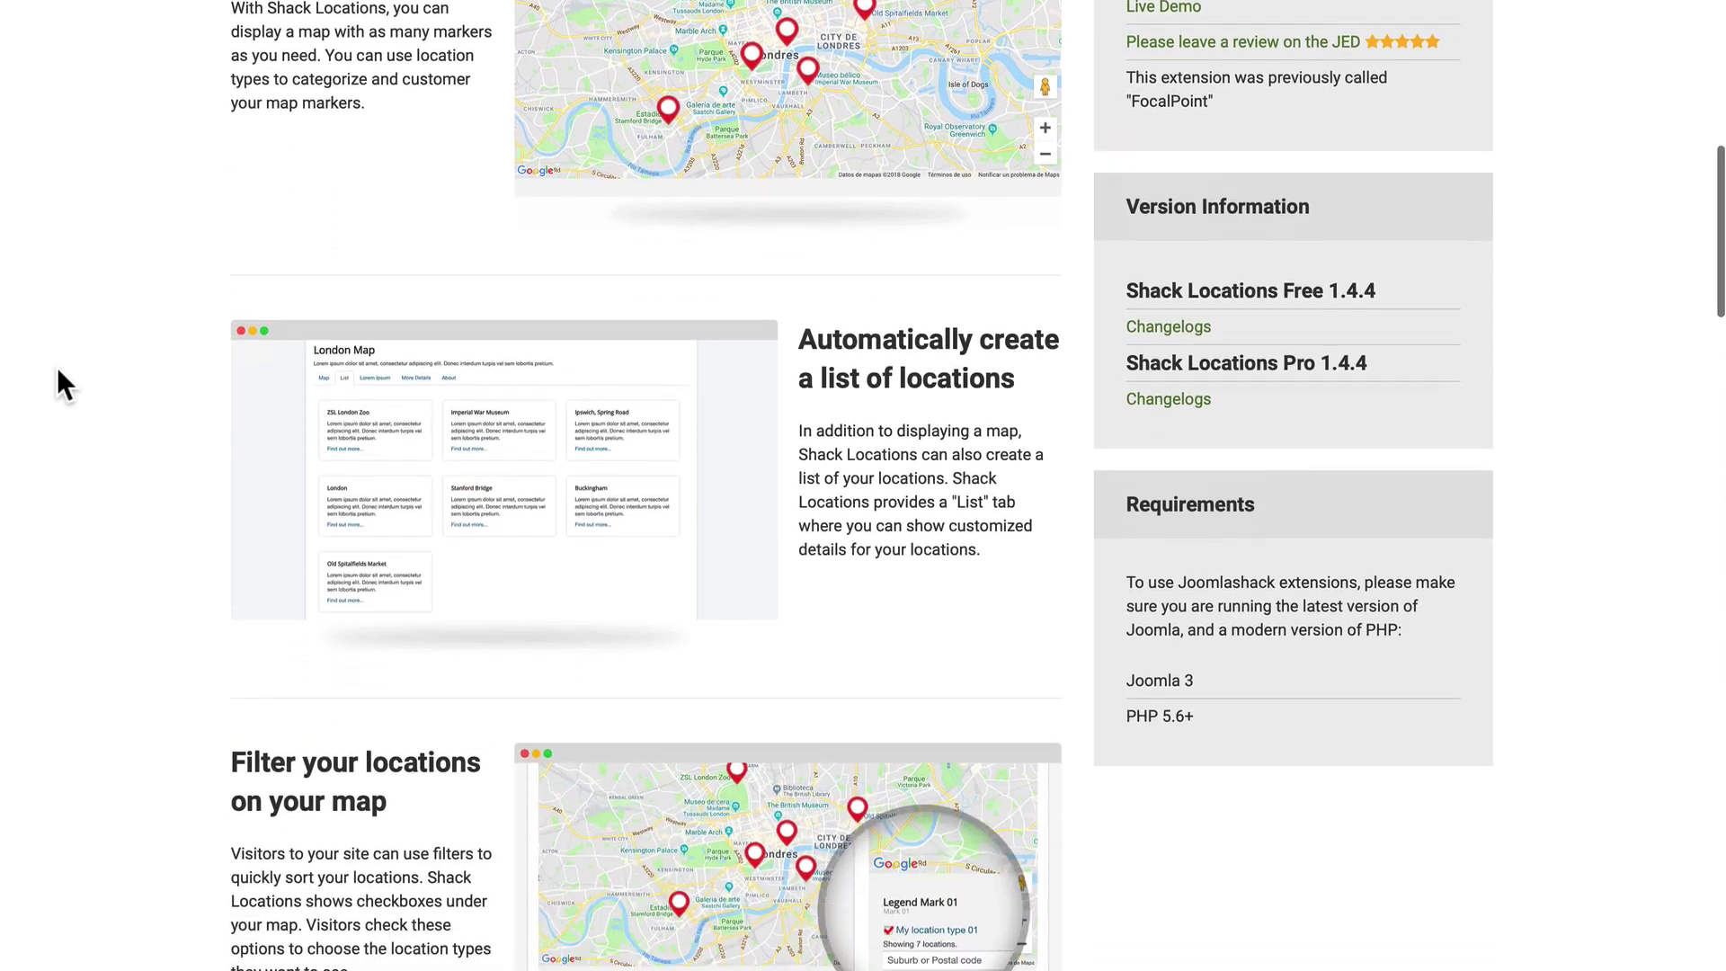
{"action": "scroll", "coordinate": [56, 368], "scroll_direction": "down", "scroll_amount": 11}
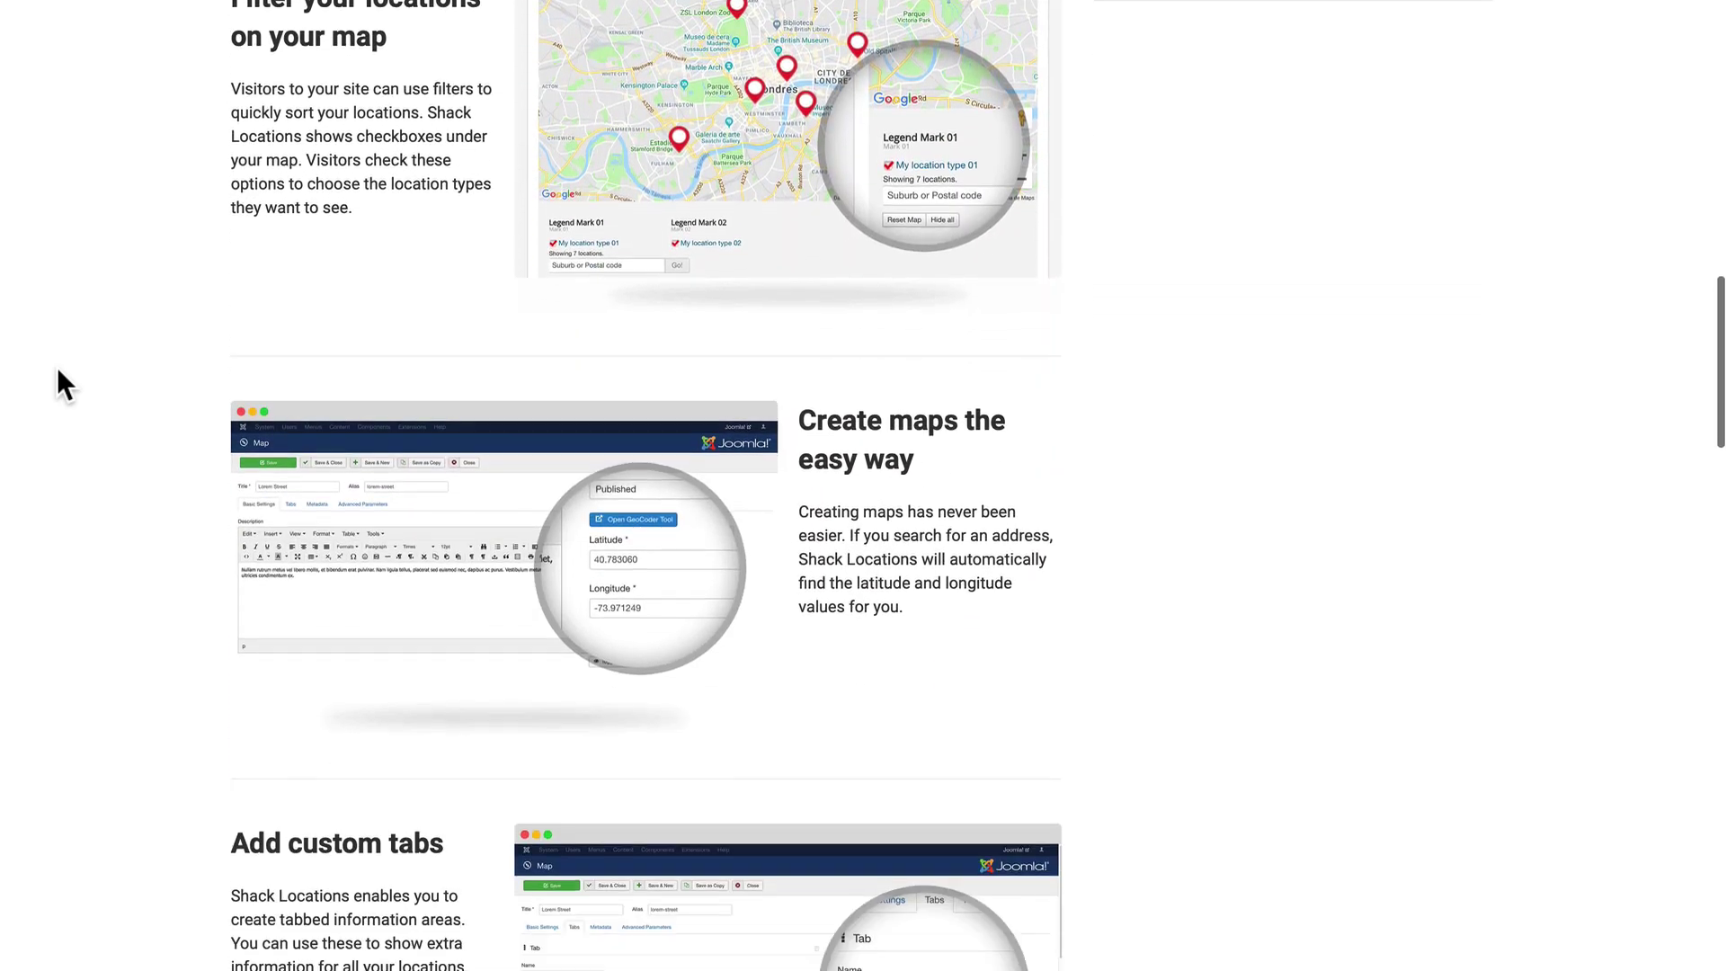
{"action": "scroll", "coordinate": [57, 369], "scroll_direction": "down", "scroll_amount": 10}
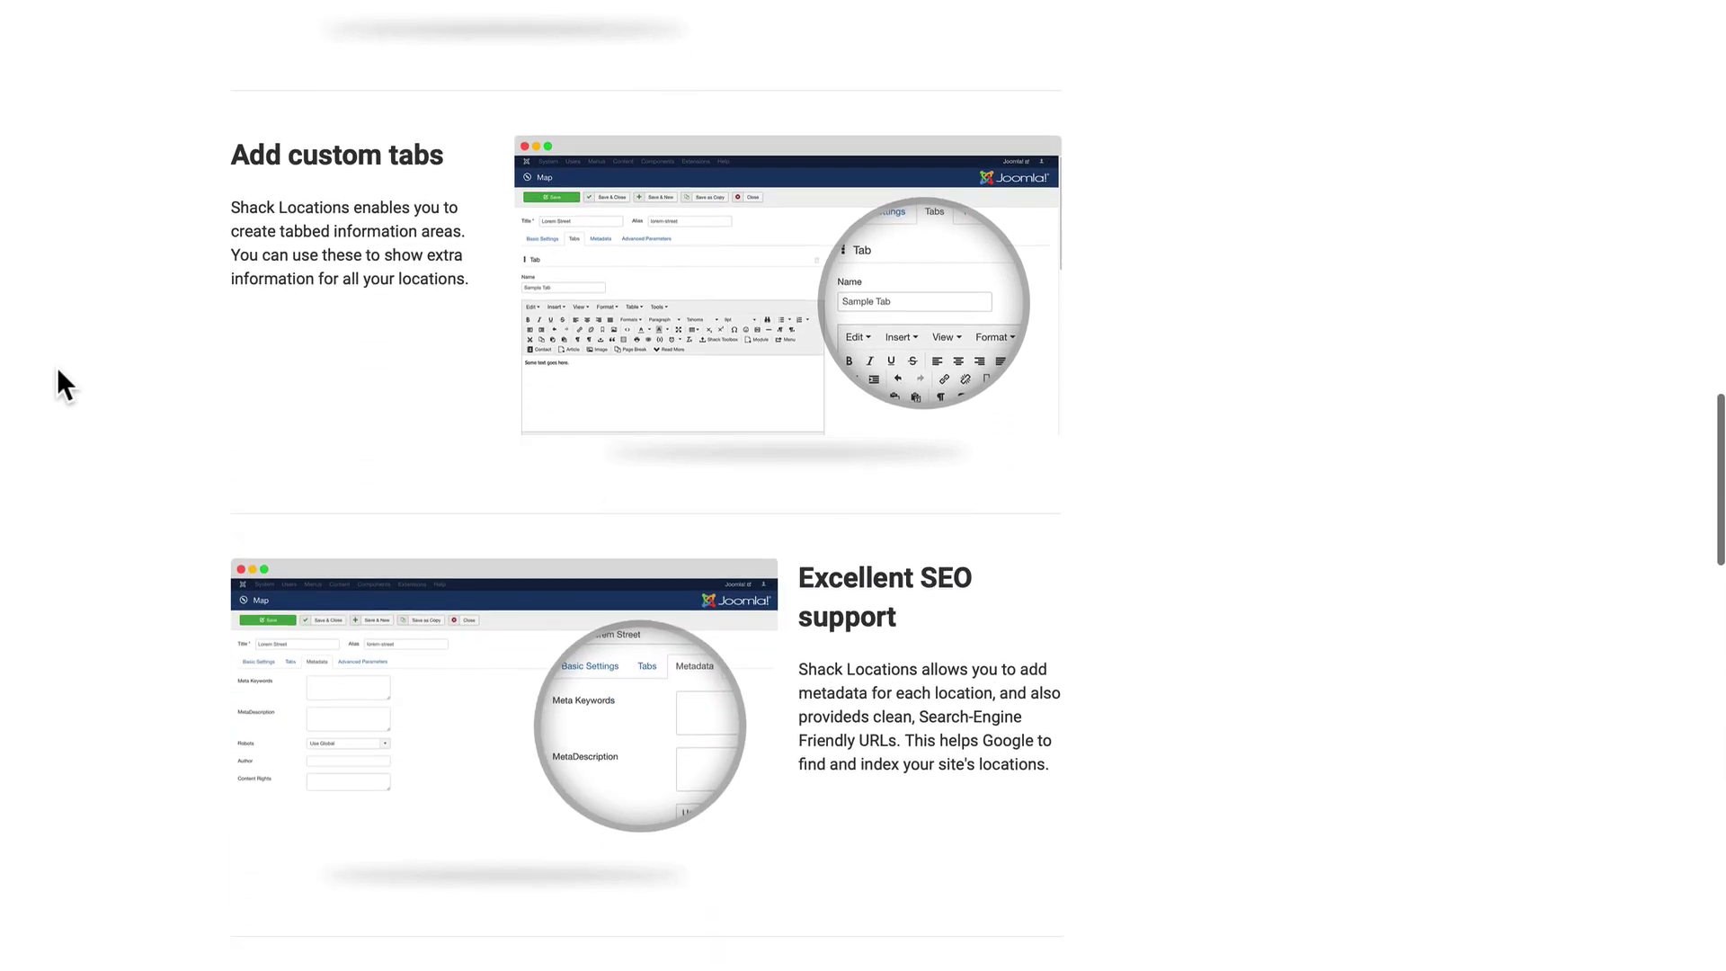
{"action": "scroll", "coordinate": [56, 367], "scroll_direction": "down", "scroll_amount": 10}
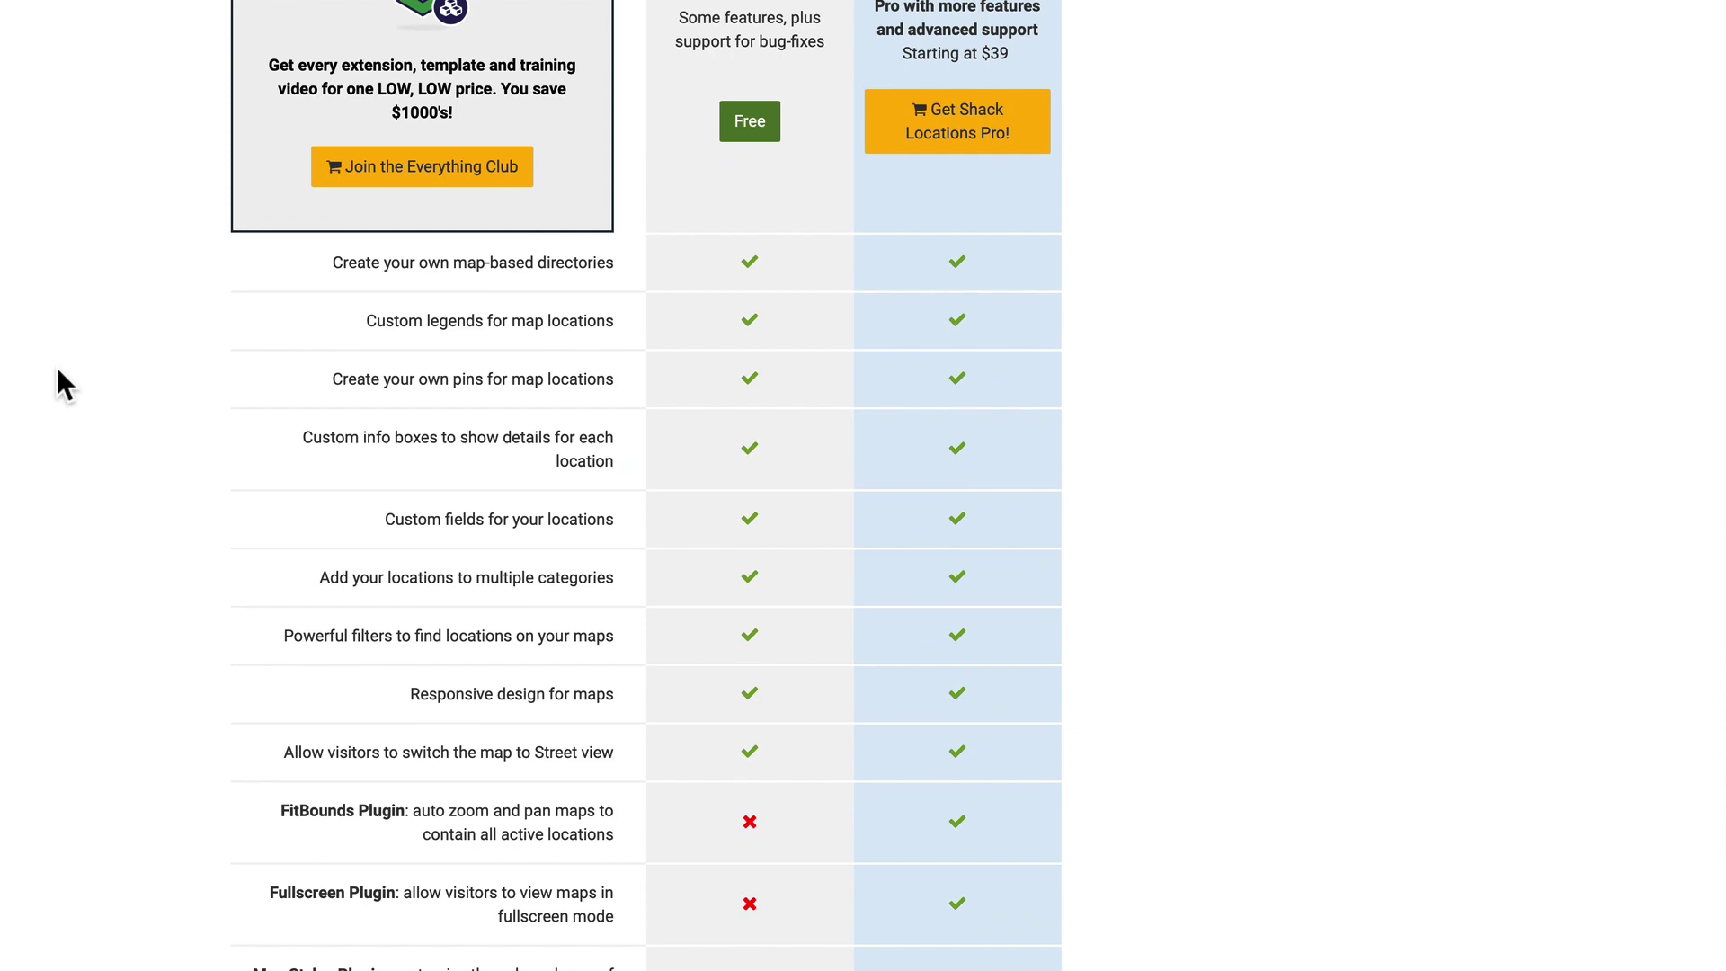
{"action": "scroll", "coordinate": [58, 368], "scroll_direction": "down", "scroll_amount": 6}
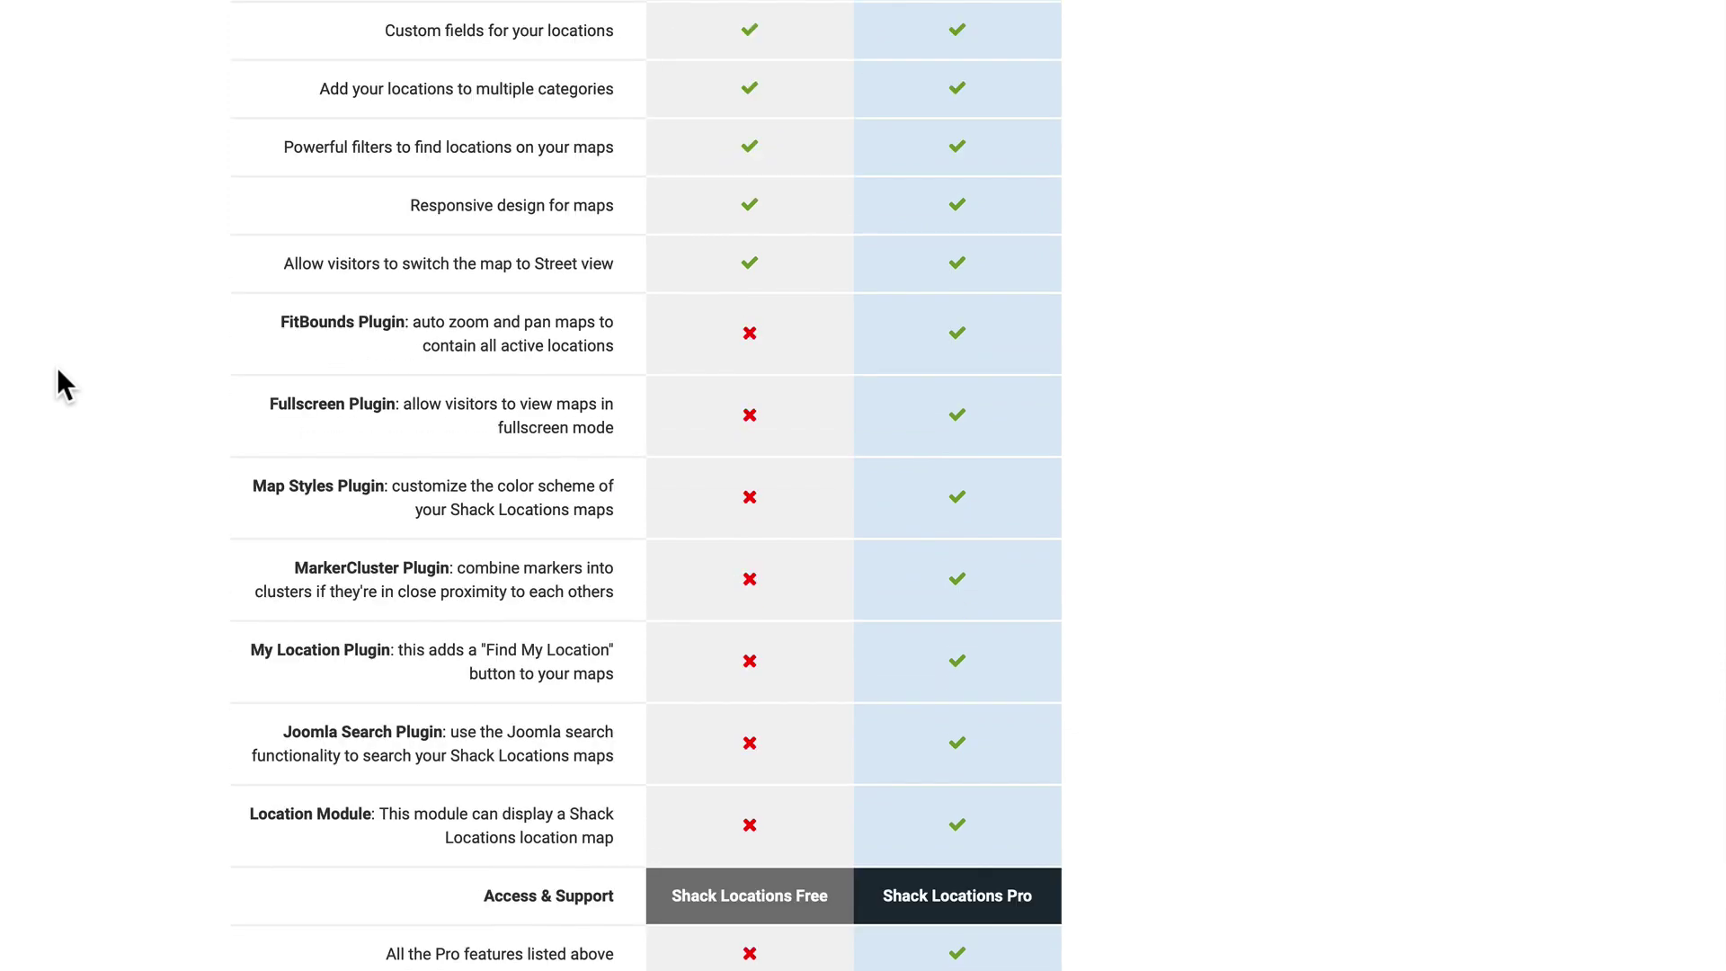
{"action": "scroll", "coordinate": [57, 366], "scroll_direction": "down", "scroll_amount": 2}
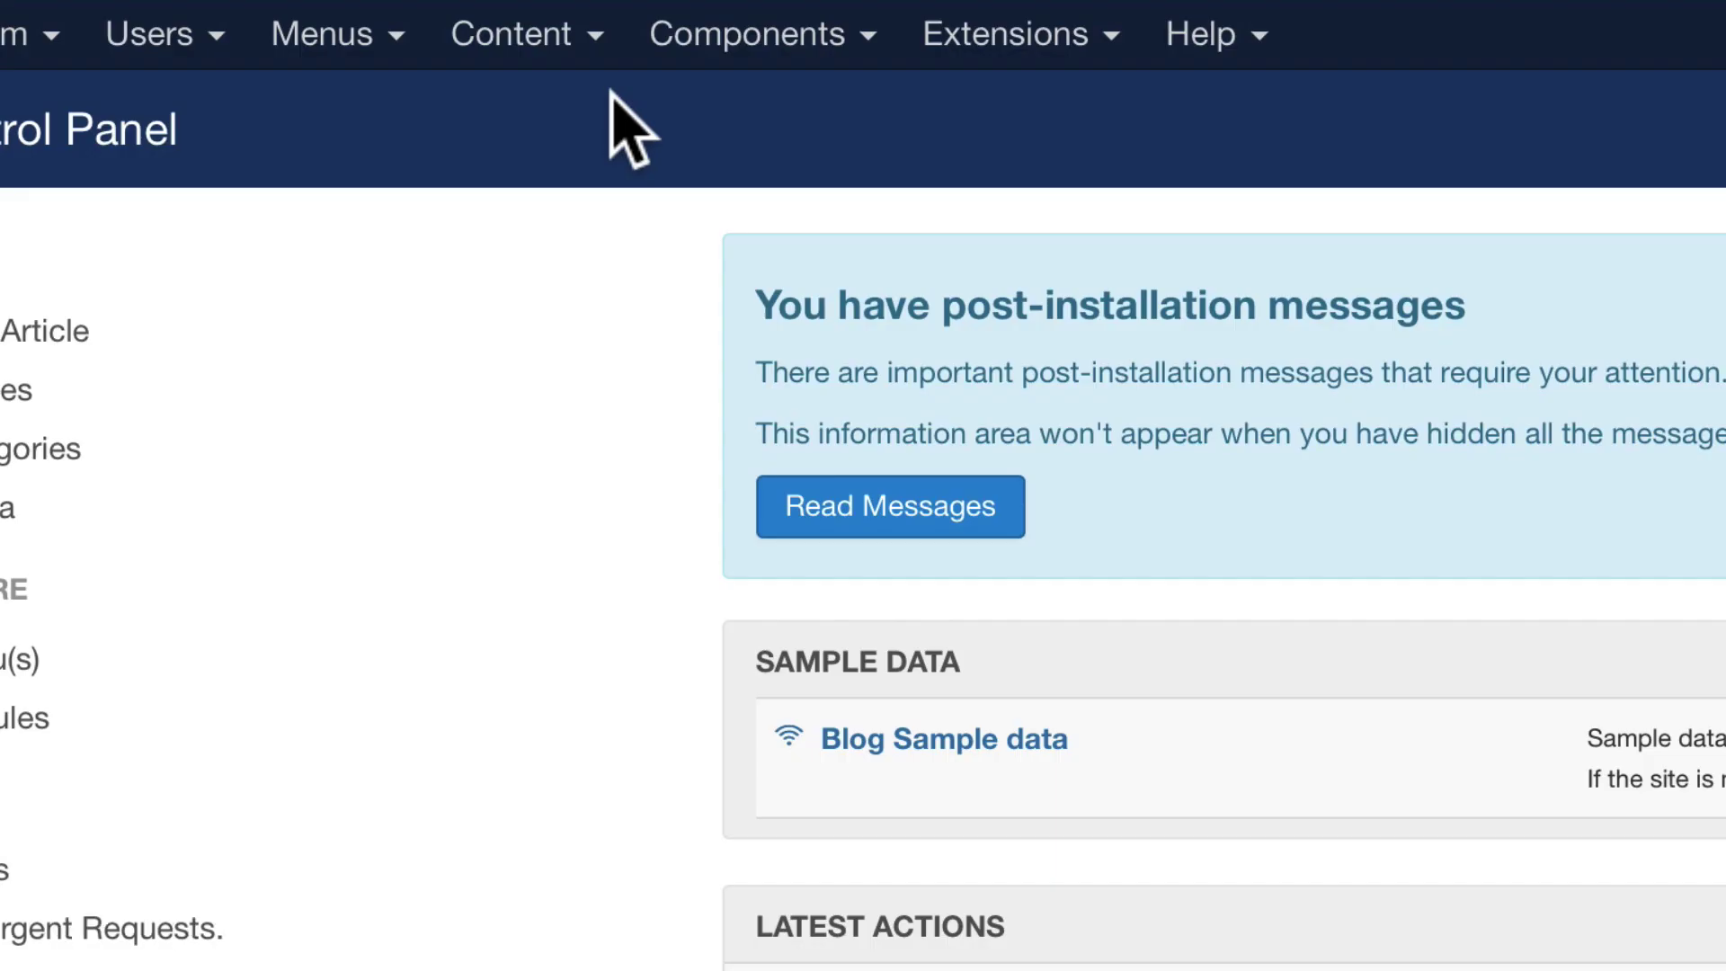
{"action": "left_click", "coordinate": [744, 36]}
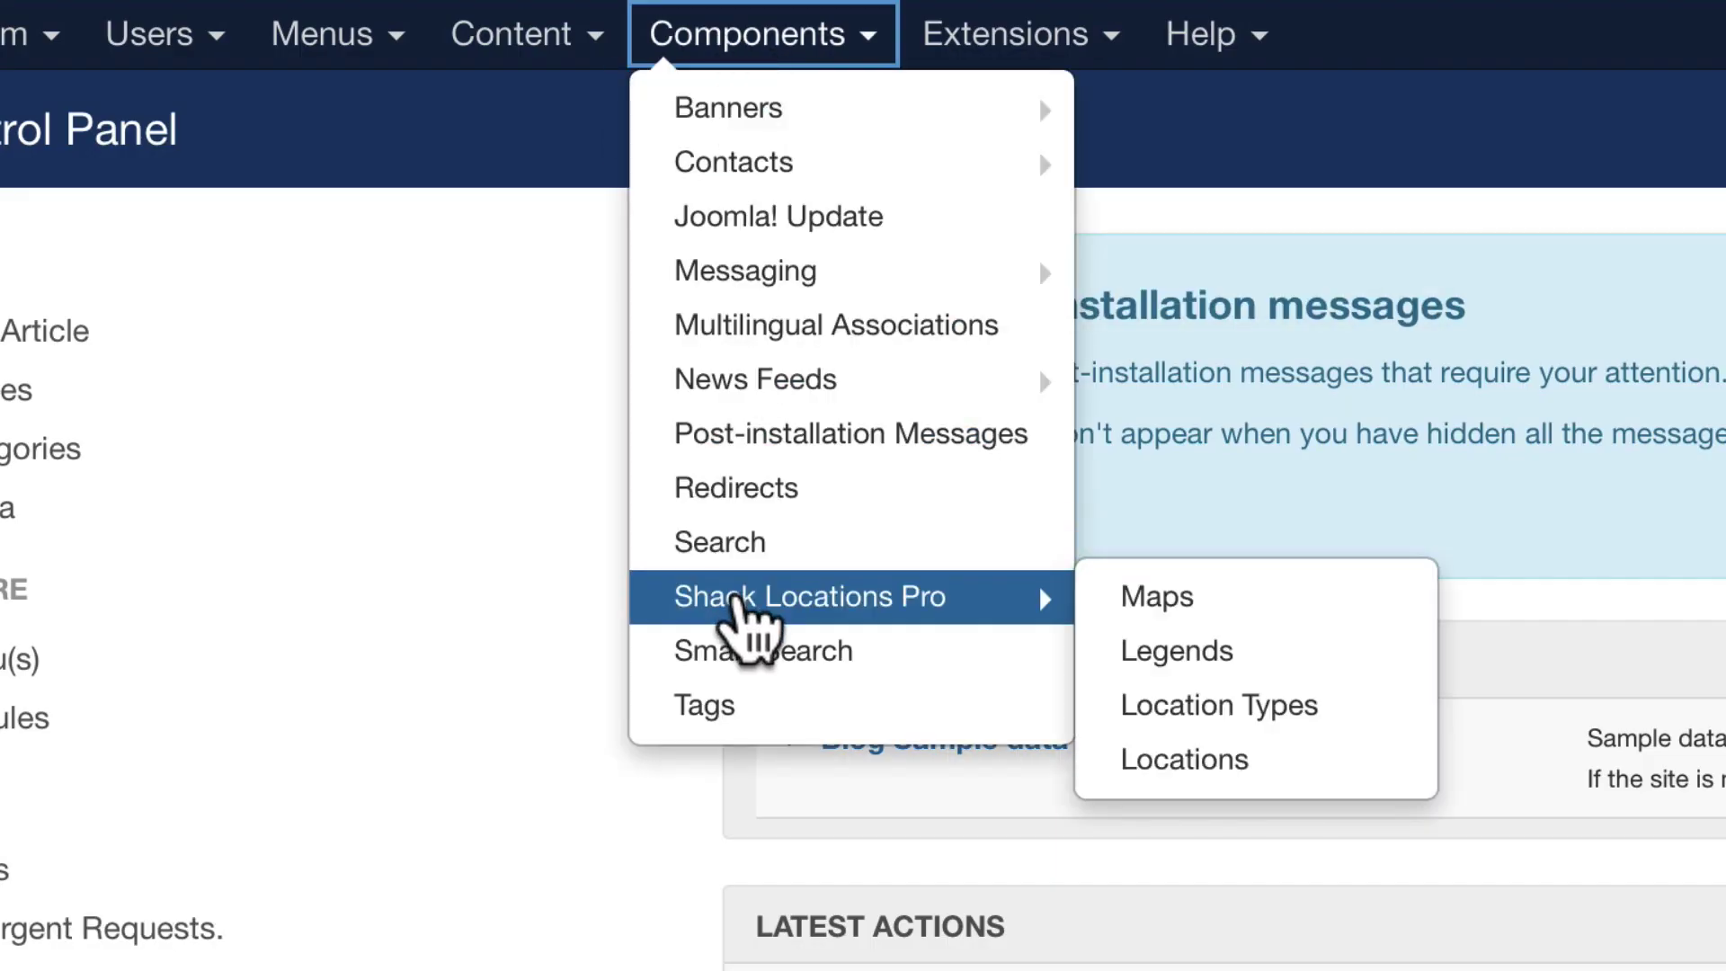
{"action": "left_click", "coordinate": [828, 612]}
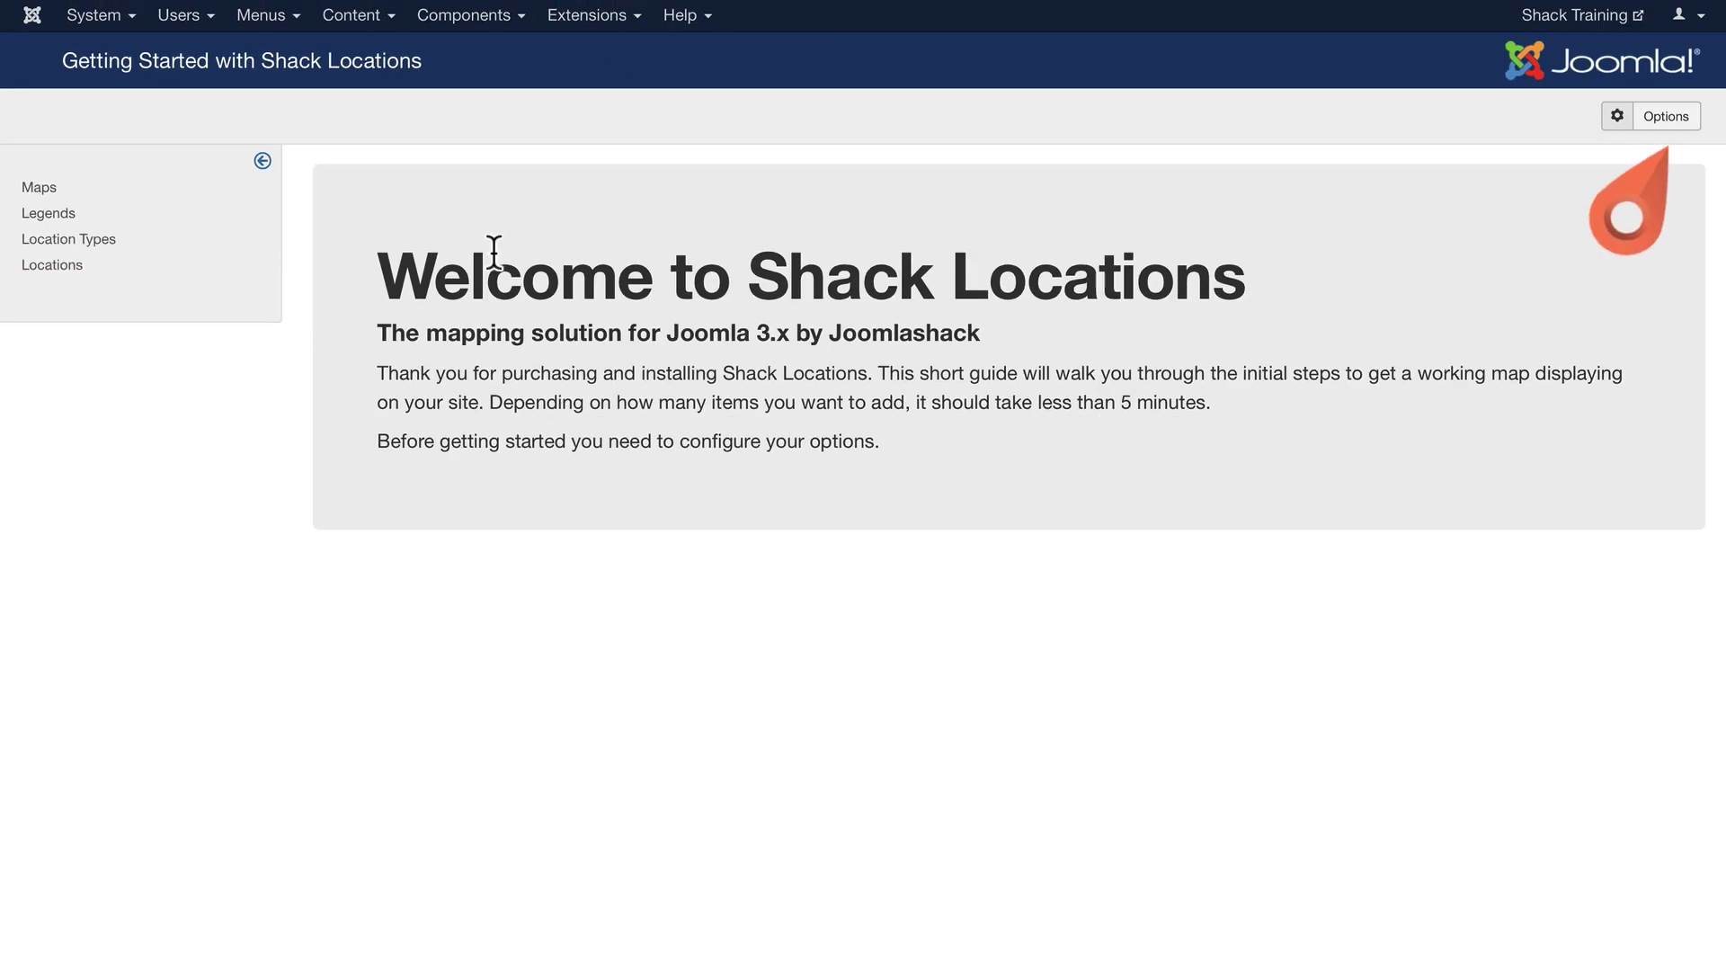
- Paste the Google Maps API key into the Shack Locations Options and save & close
{"action": "left_click", "coordinate": [1656, 115]}
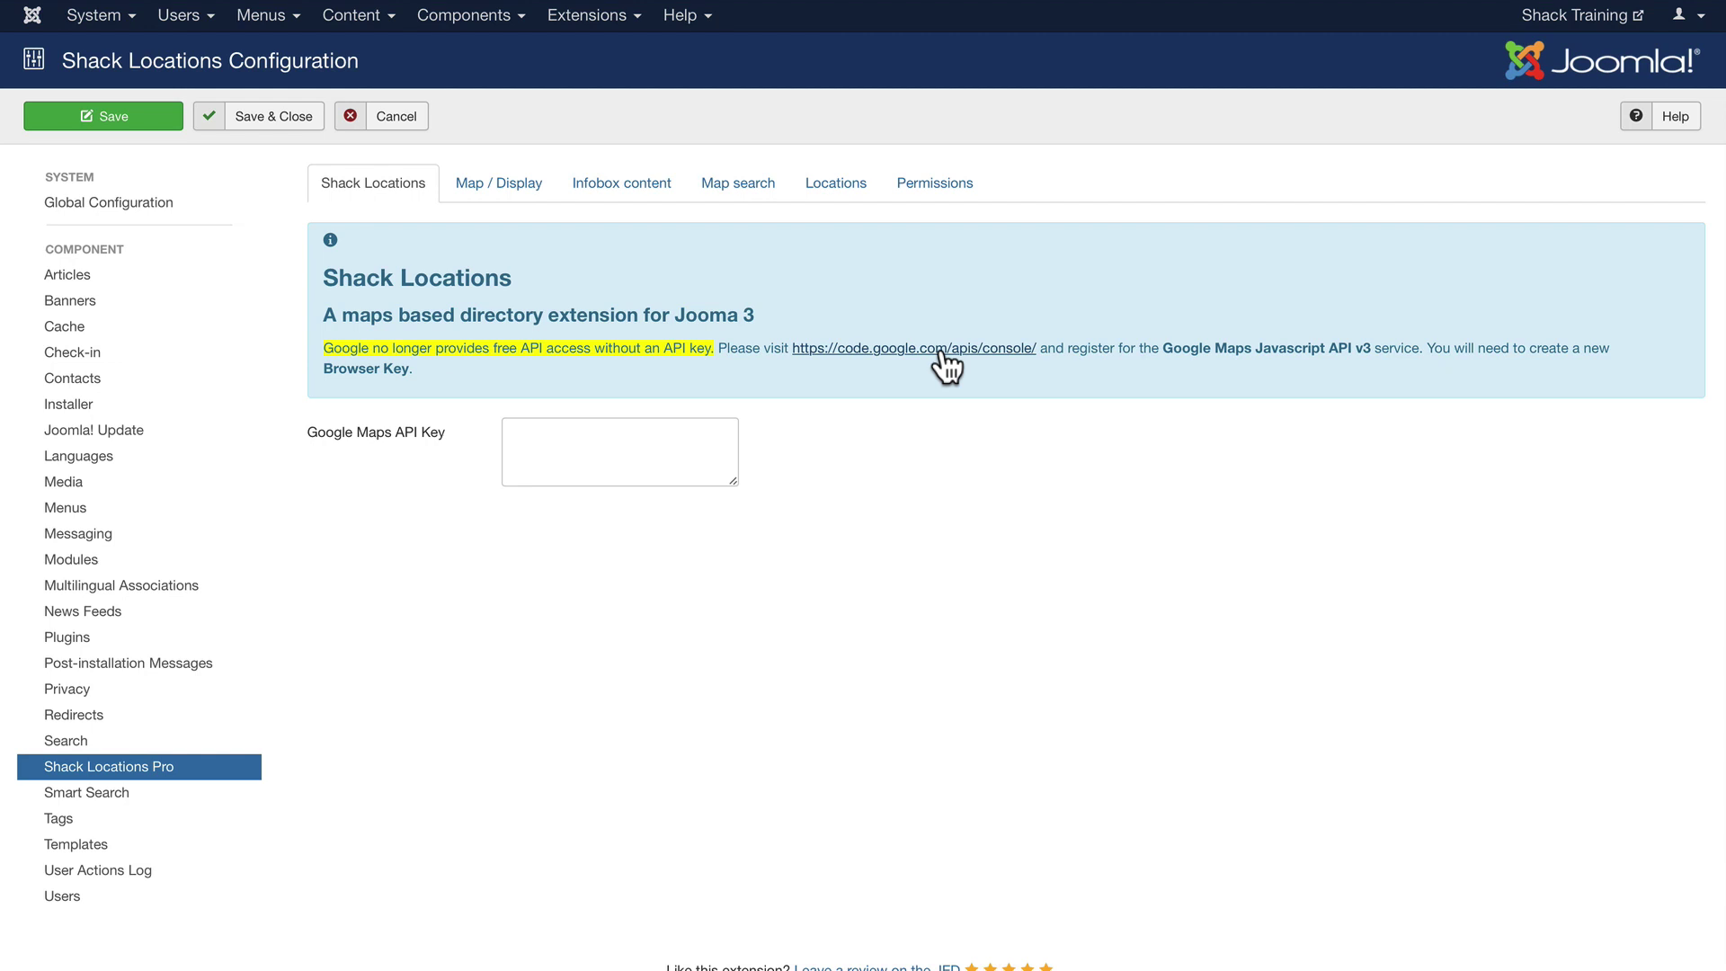
{"action": "left_click", "coordinate": [574, 453]}
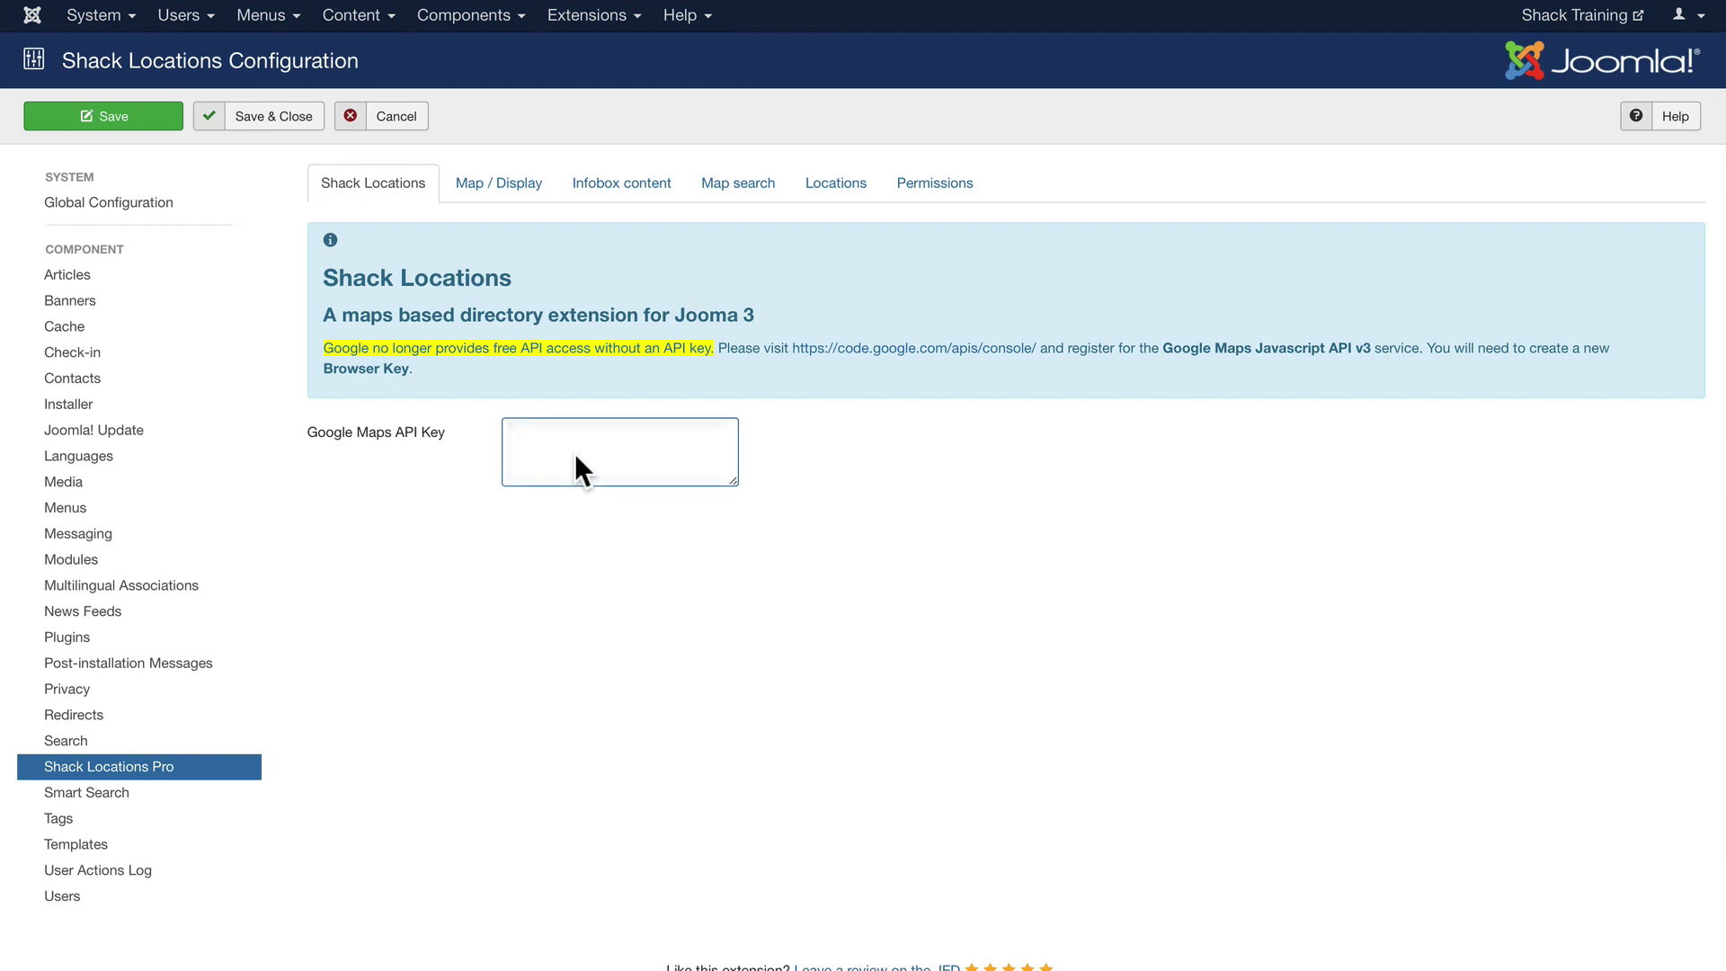
{"action": "key", "text": "super+v"}
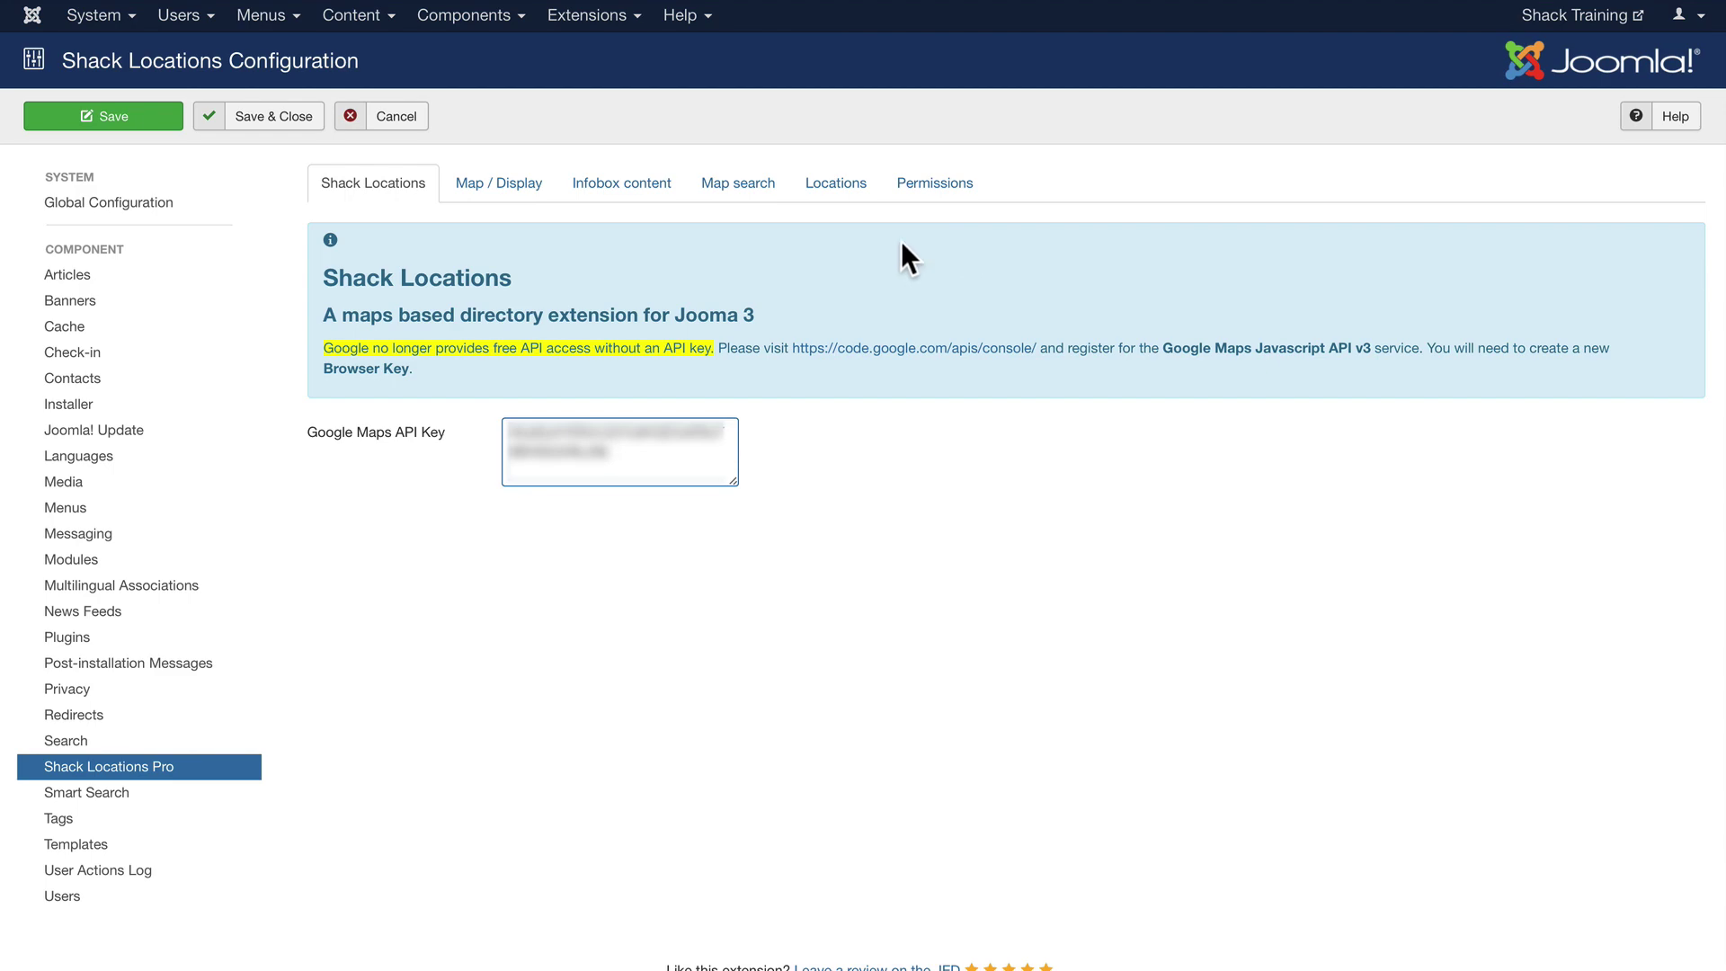
{"action": "left_click", "coordinate": [276, 118]}
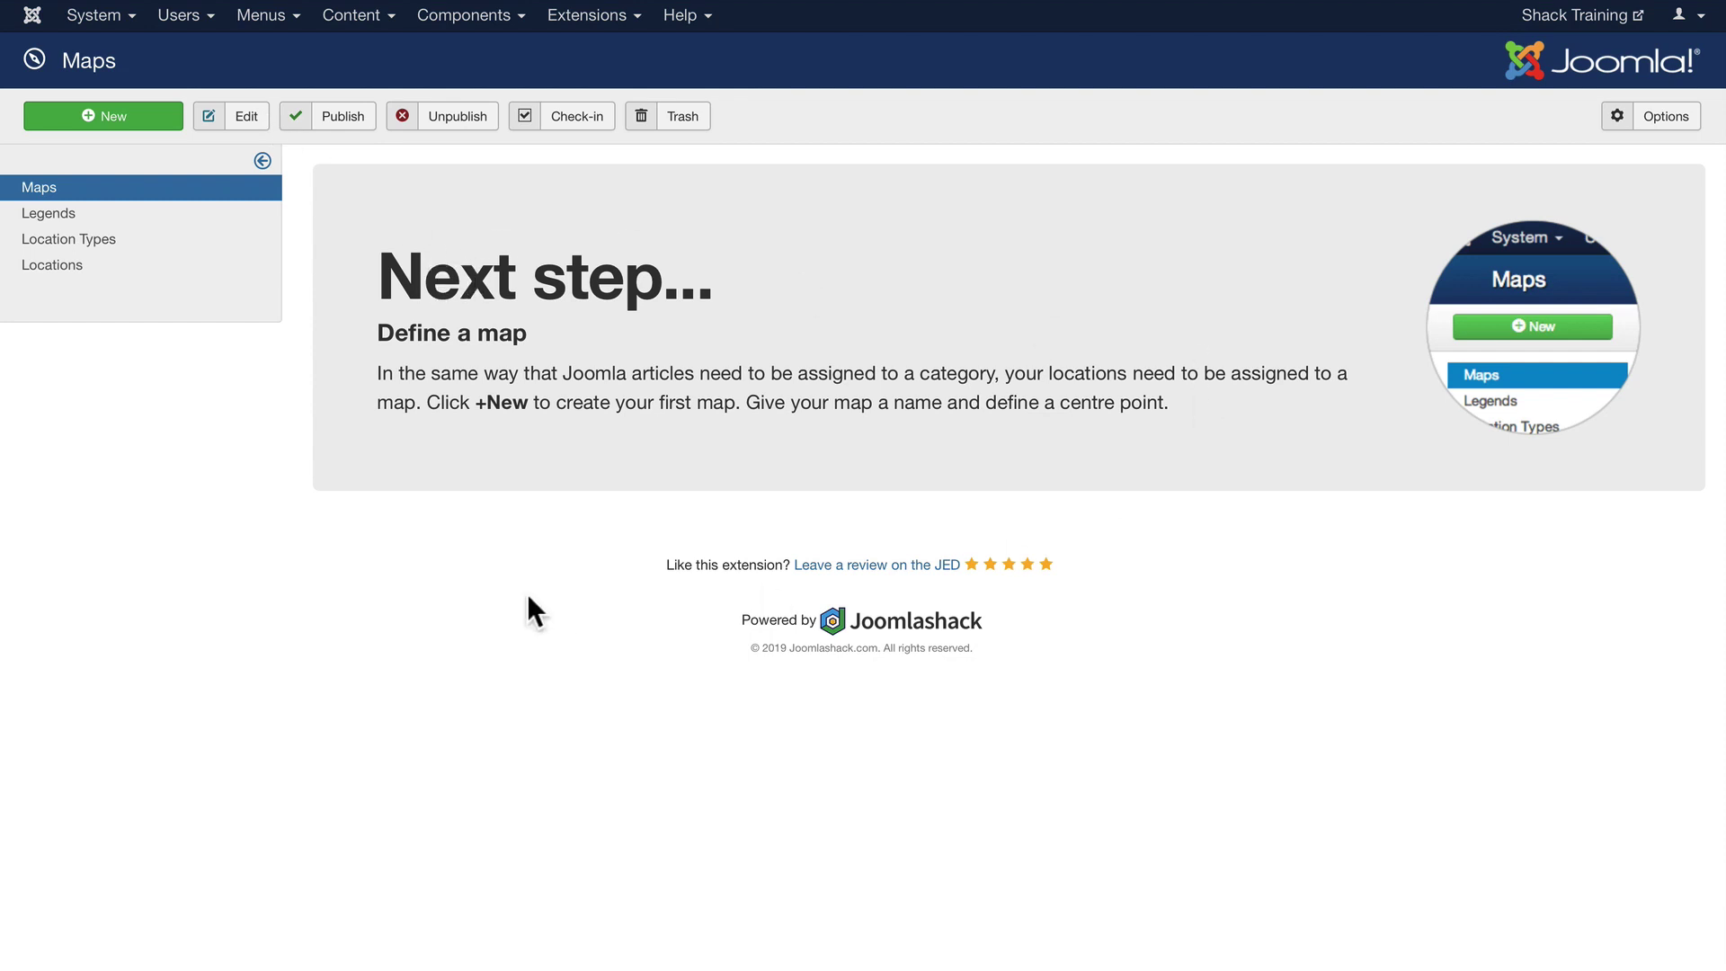
- Start a new map titled New York City
{"action": "left_click", "coordinate": [116, 112]}
{"action": "left_click", "coordinate": [110, 185]}
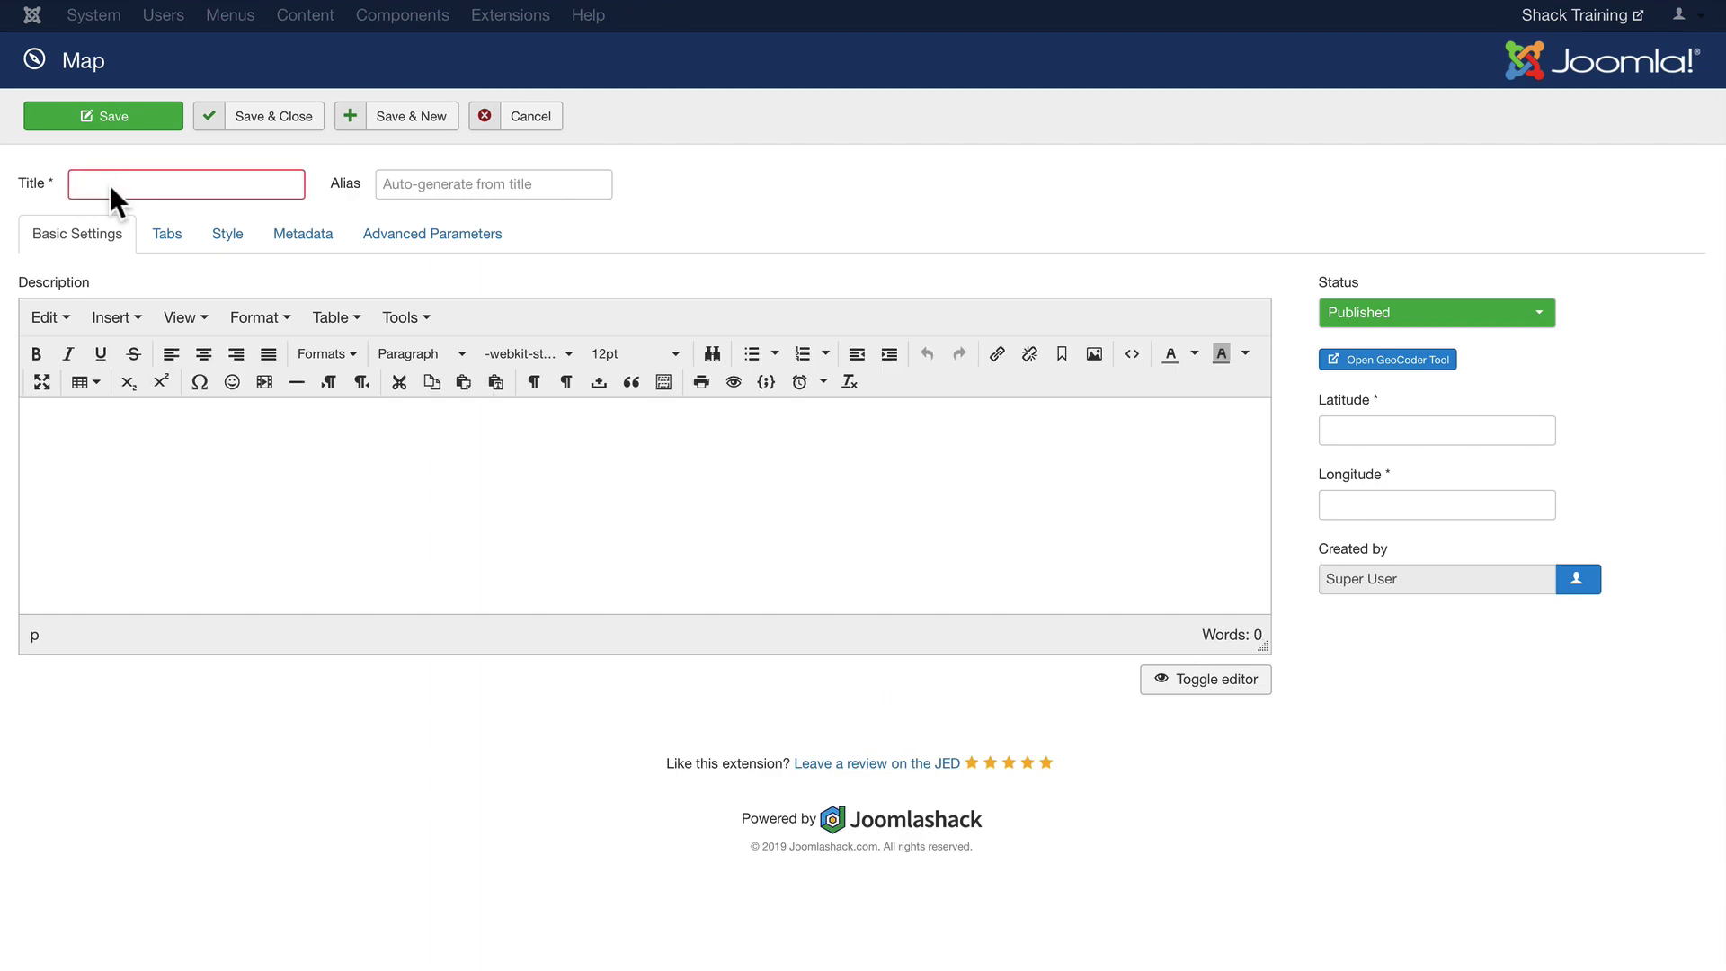
{"action": "type", "text": "New York City"}
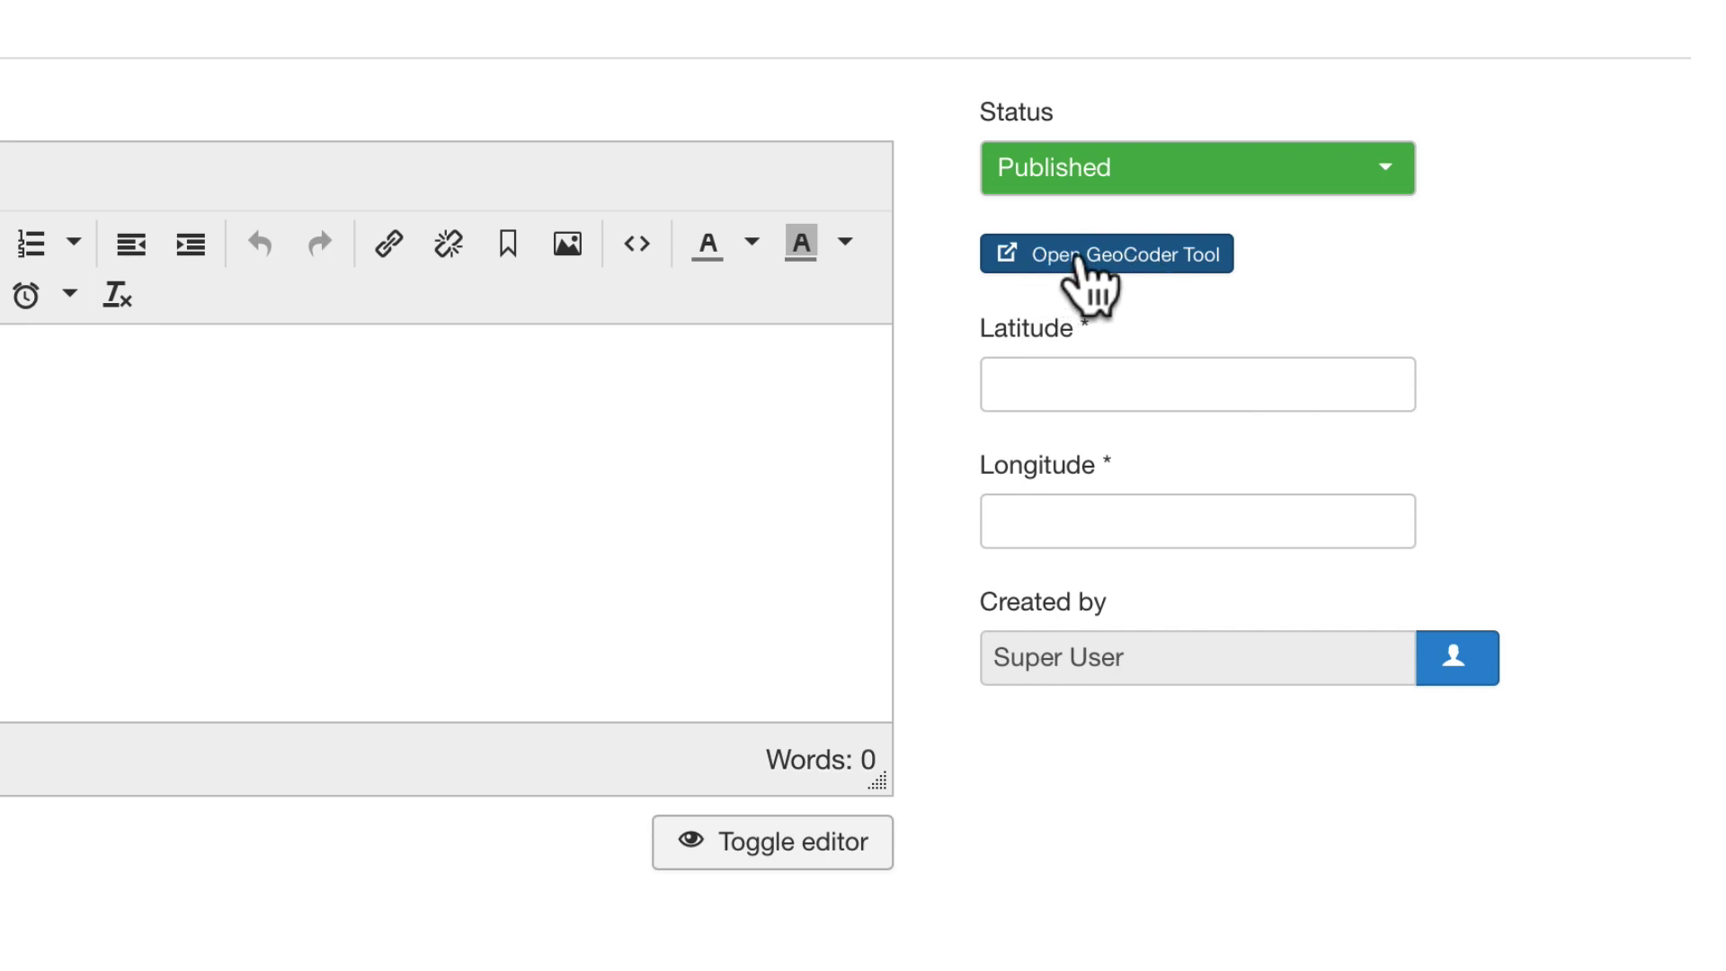
- Geocode New York City to fill latitude 40.7127753 and longitude -74.0059728
{"action": "left_click", "coordinate": [1083, 261]}
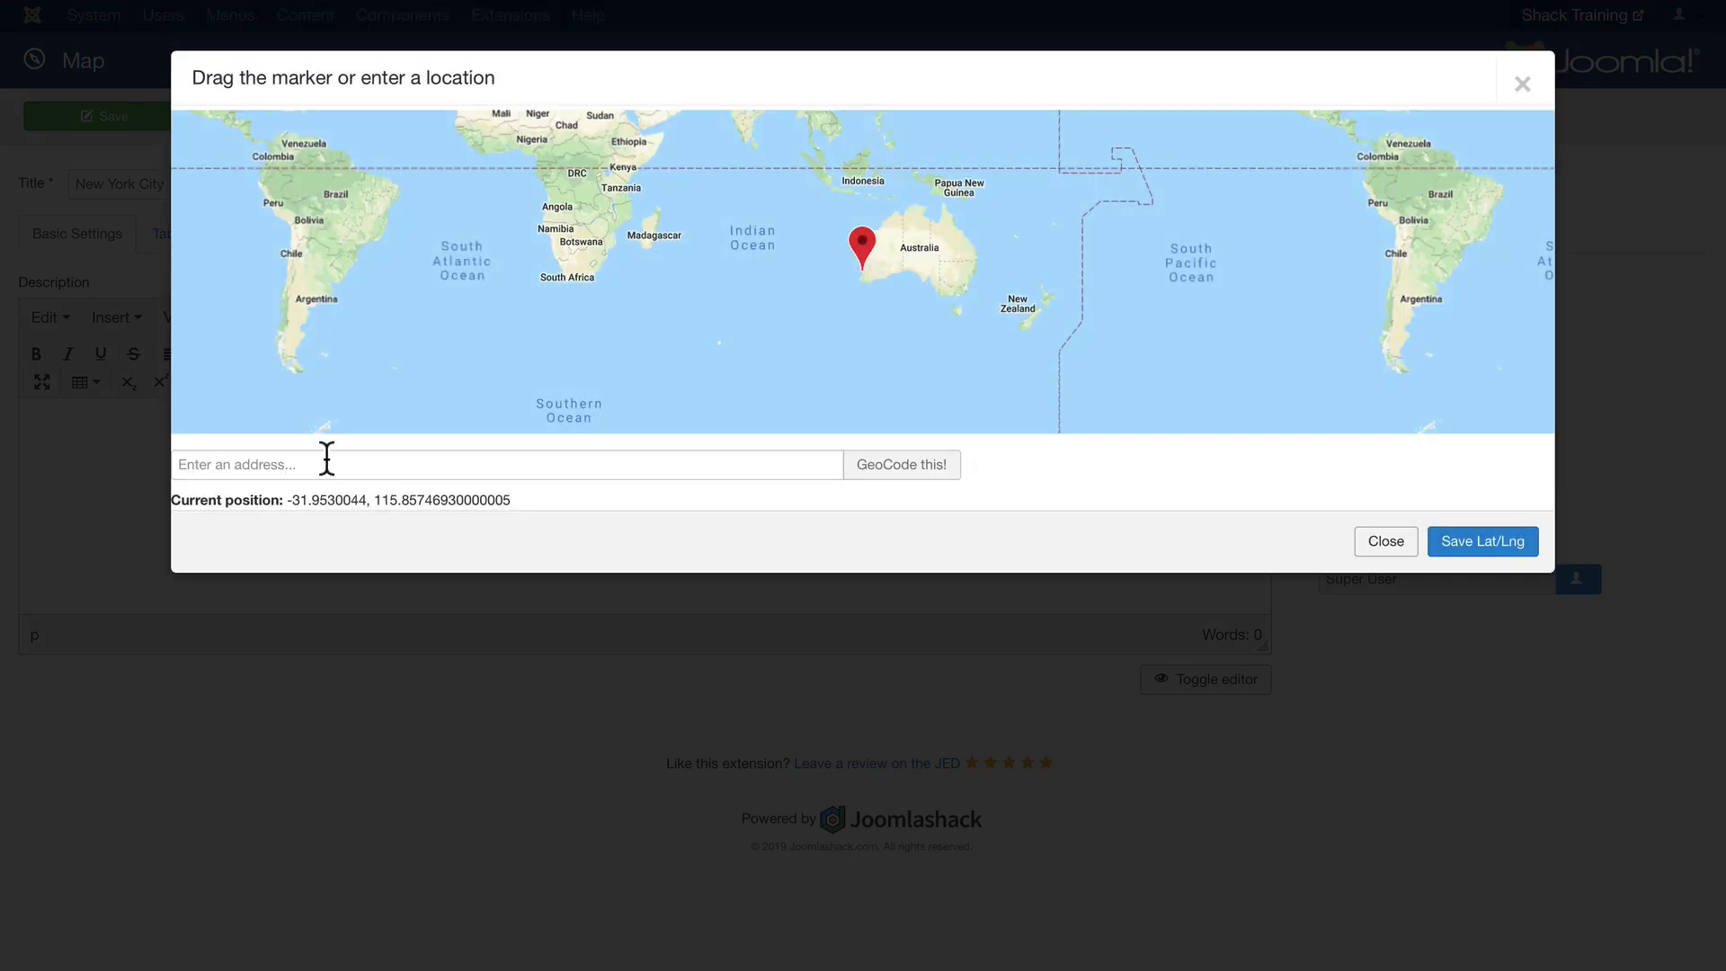
{"action": "left_click", "coordinate": [260, 464]}
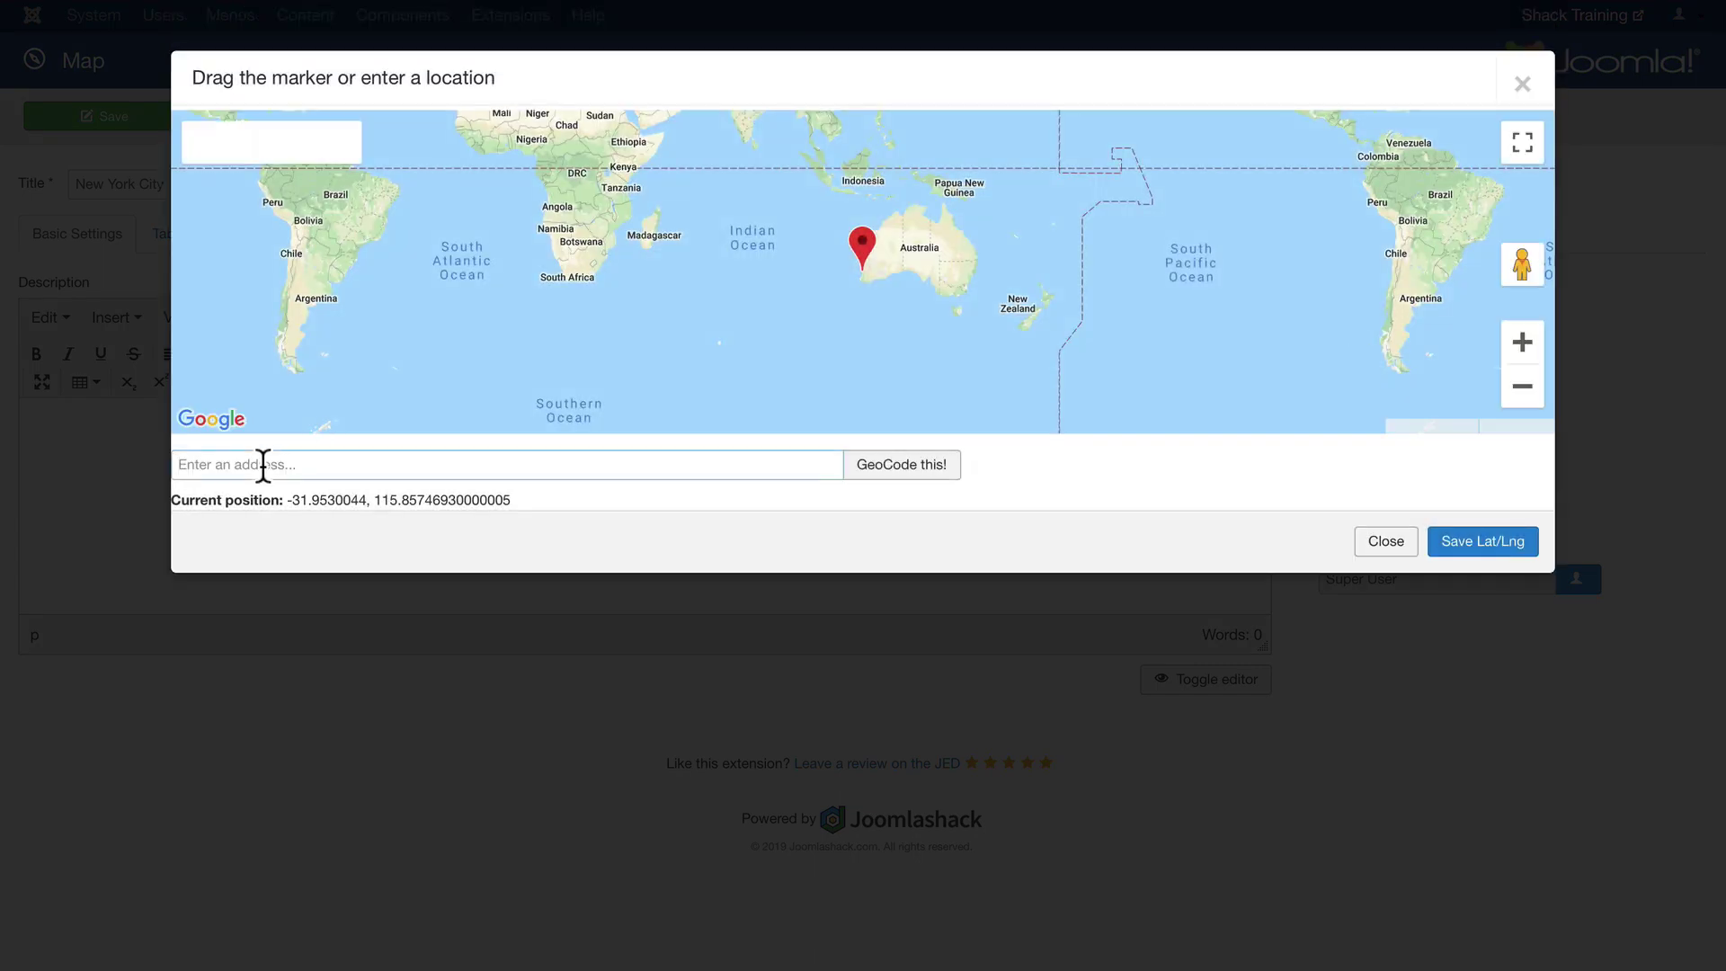
{"action": "type", "text": "New York City"}
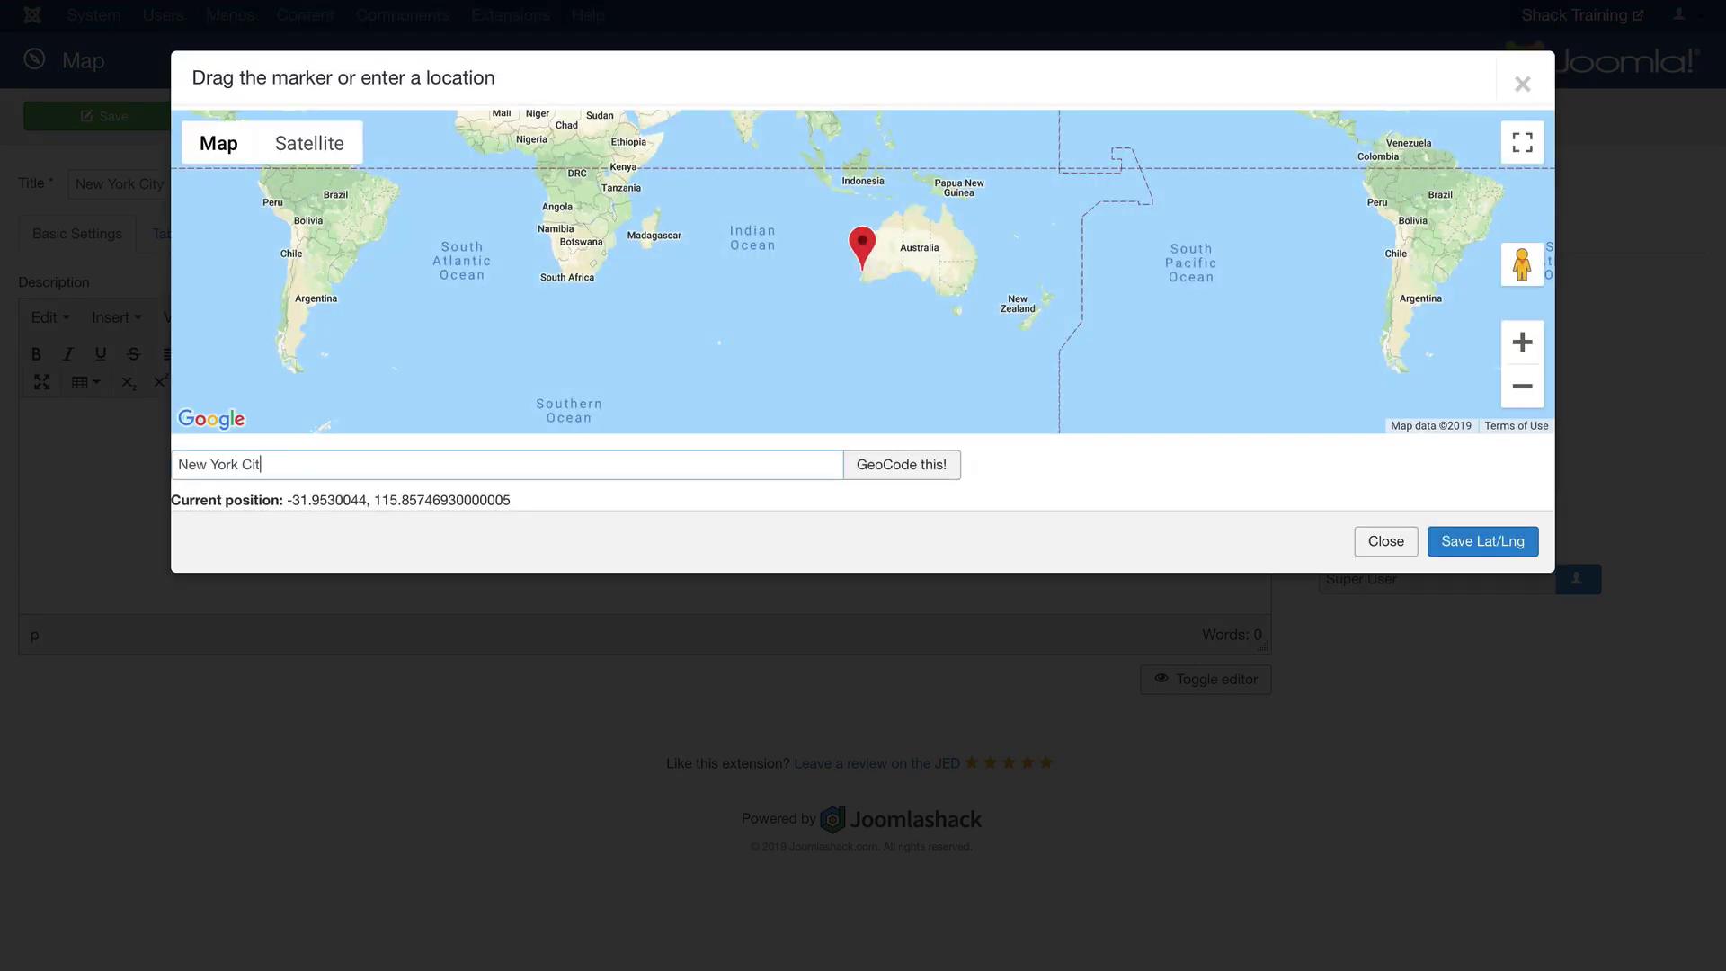
{"action": "left_click", "coordinate": [887, 471]}
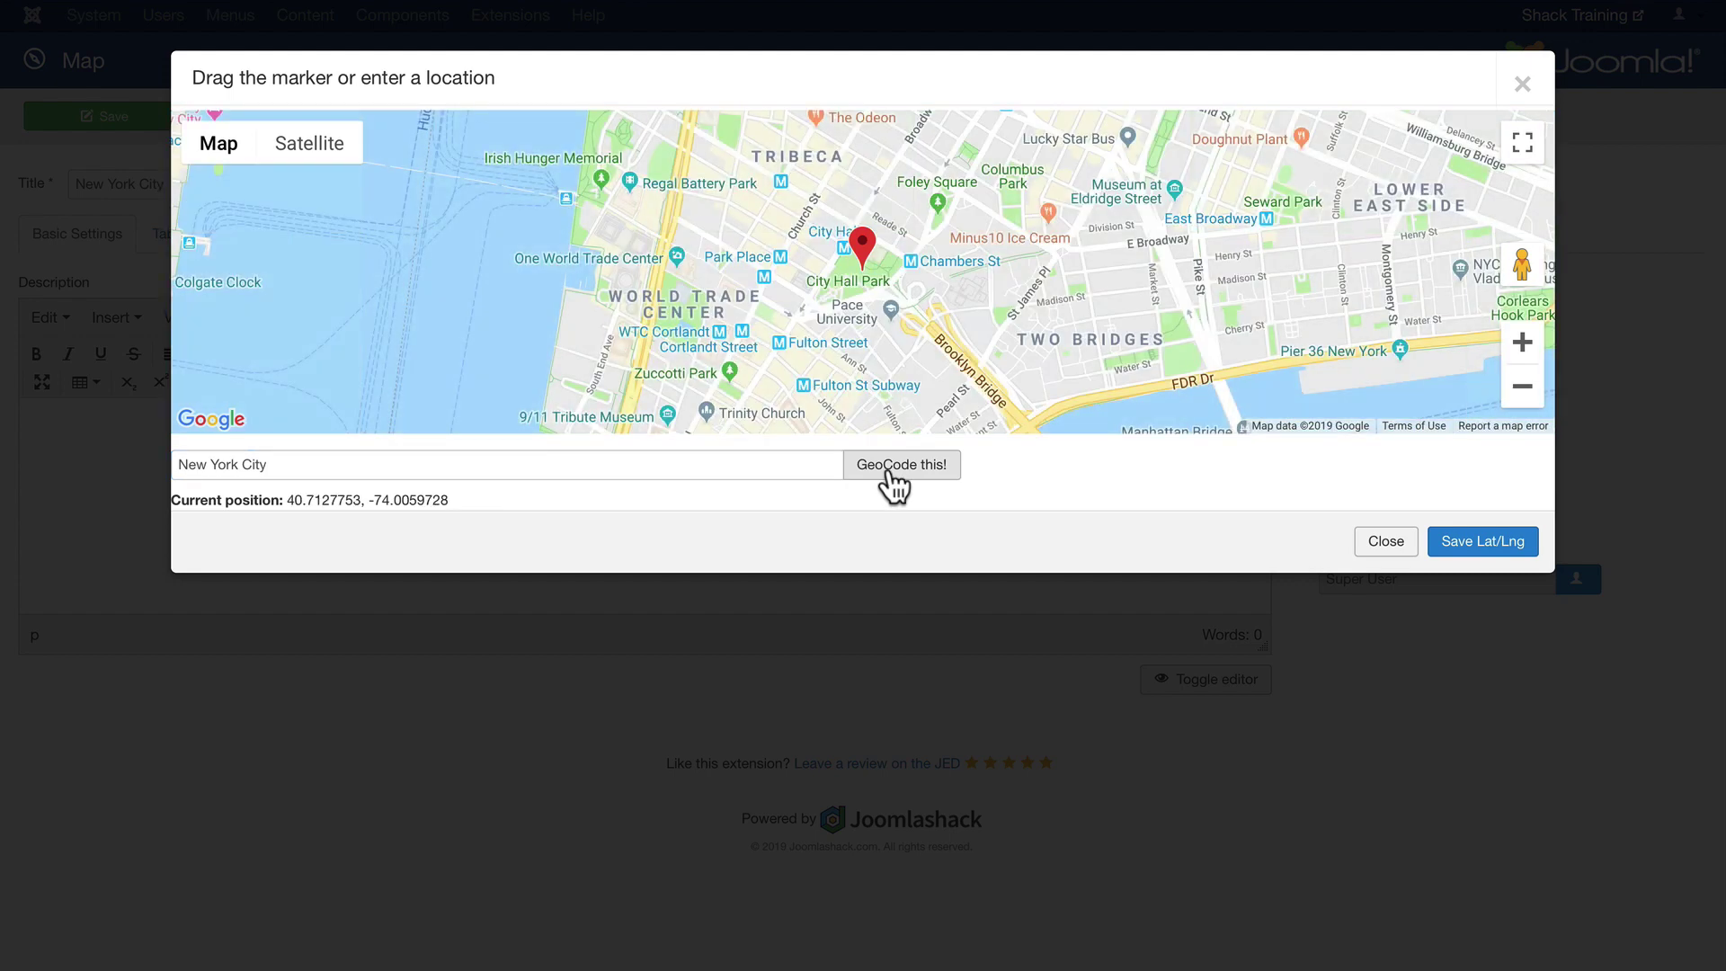
{"action": "left_click", "coordinate": [1501, 544]}
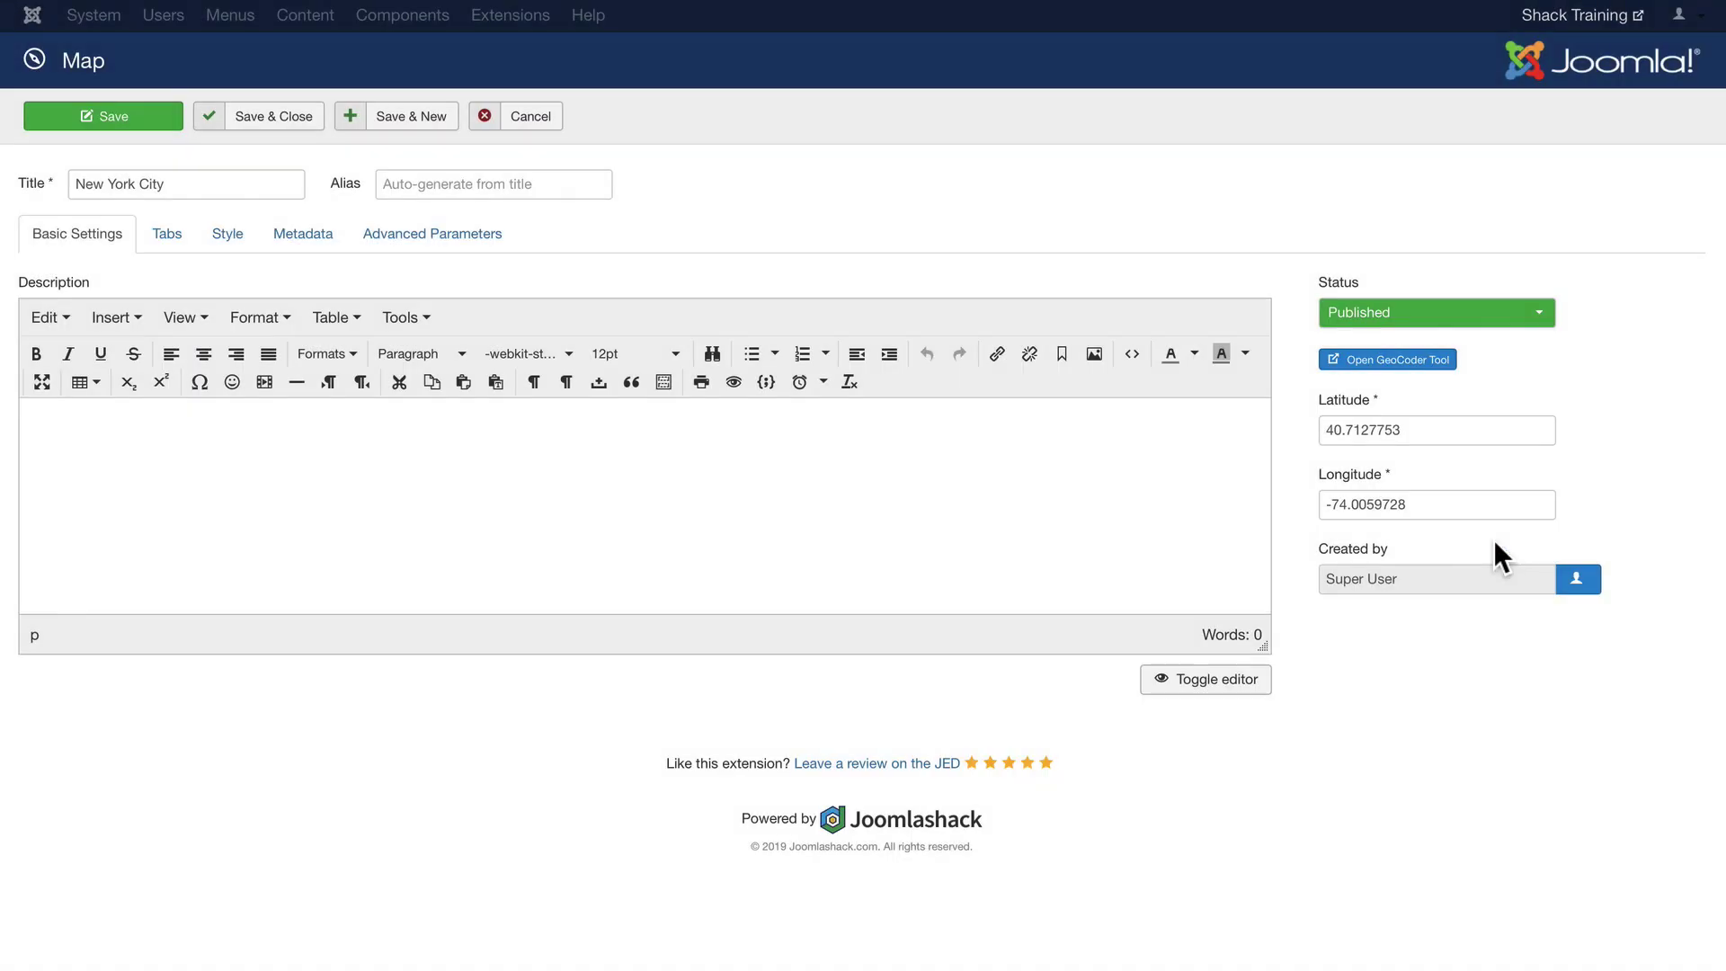
{"action": "mouse_move", "coordinate": [1380, 474]}
- Save the New York City map and title the next map Washington DC
{"action": "left_click", "coordinate": [272, 112]}
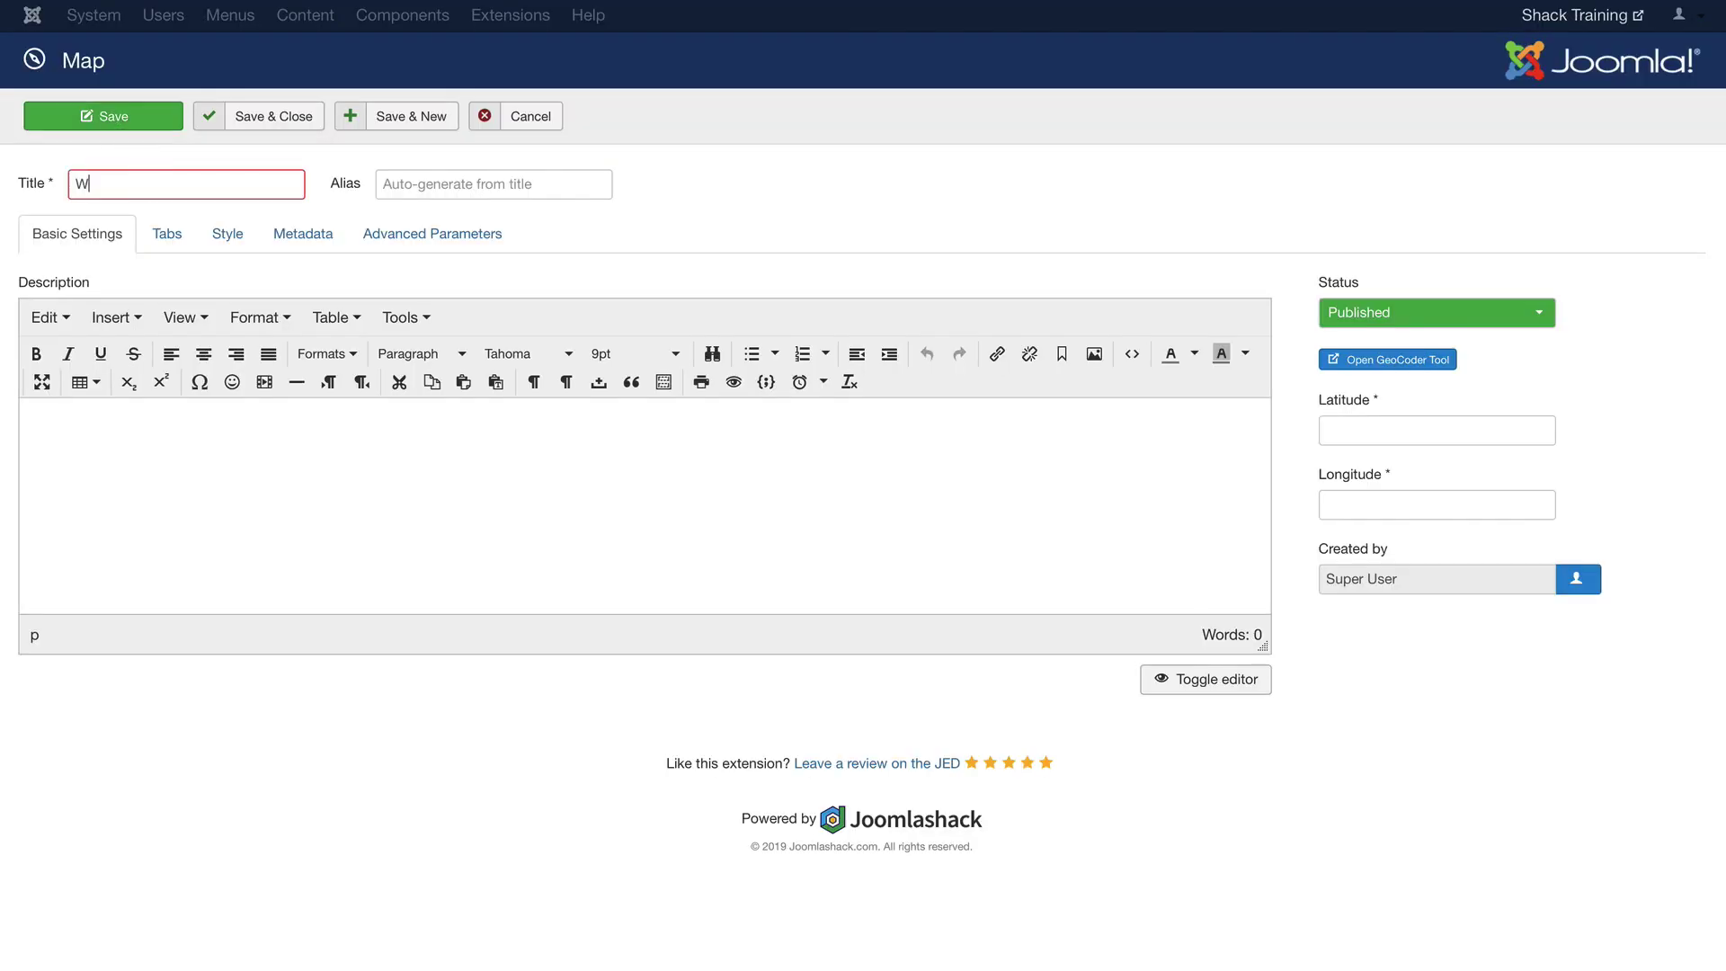
{"action": "key", "text": "BackSpace"}
{"action": "type", "text": "shi"}
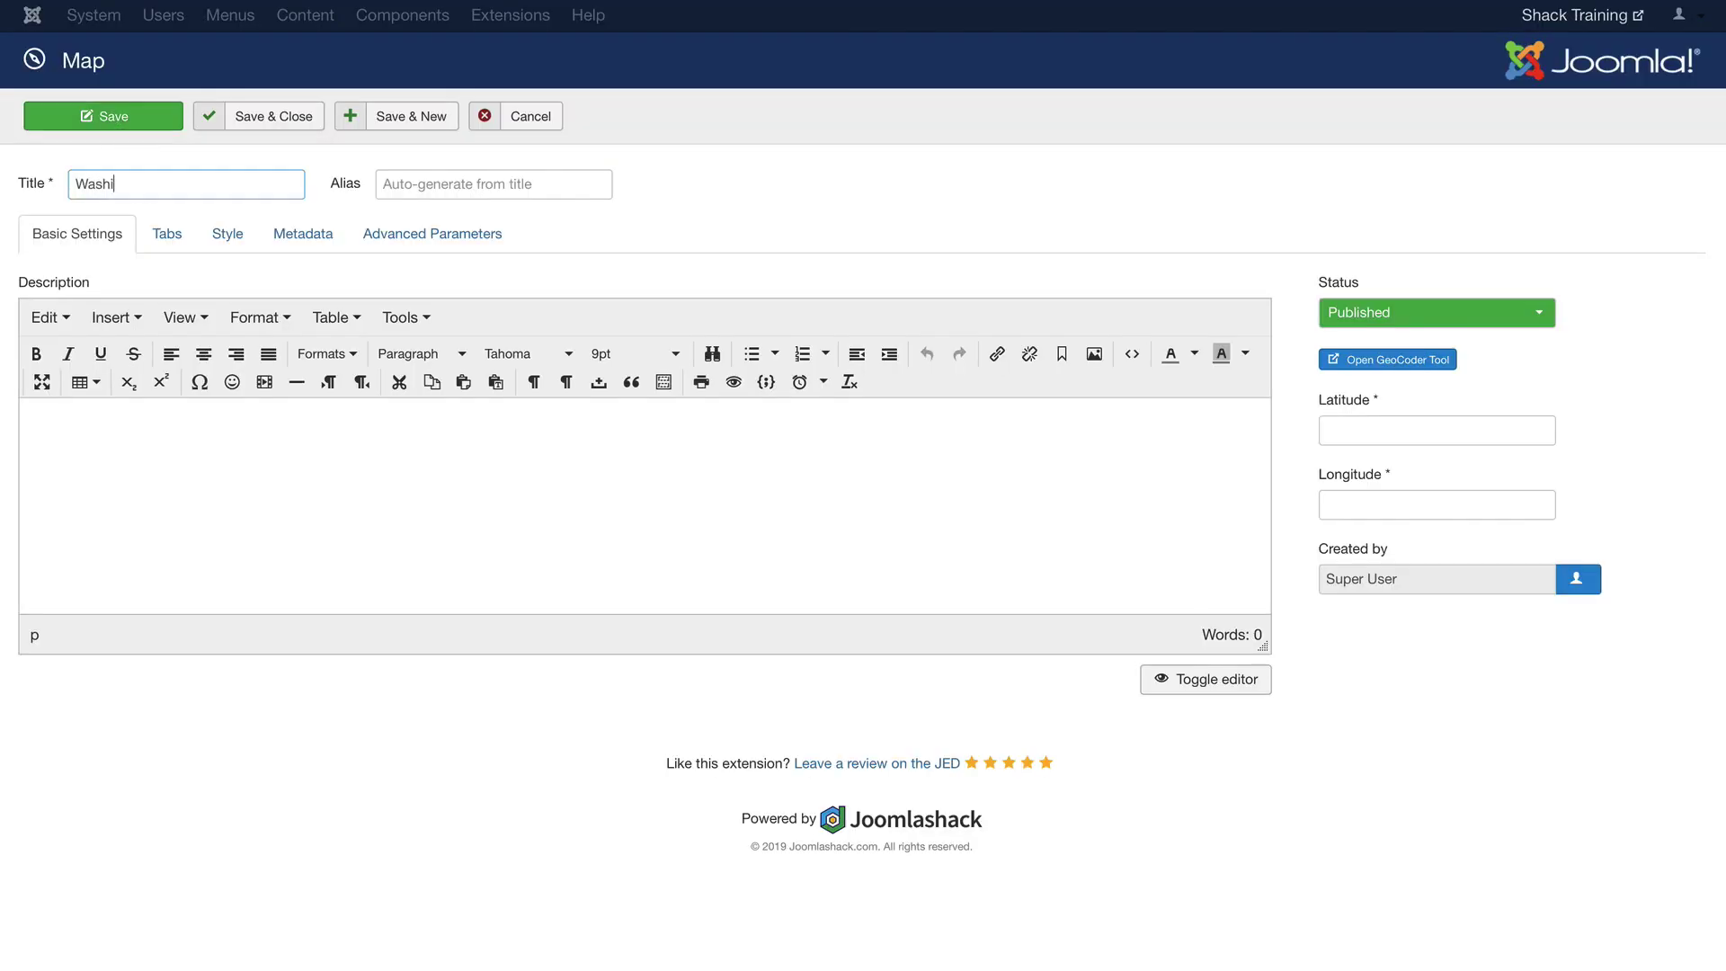
{"action": "type", "text": "ngton DC"}
- Geocode Washington DC to 38.9071923, -77.0368707 and save the map
{"action": "left_click", "coordinate": [1391, 361]}
{"action": "left_click", "coordinate": [493, 465]}
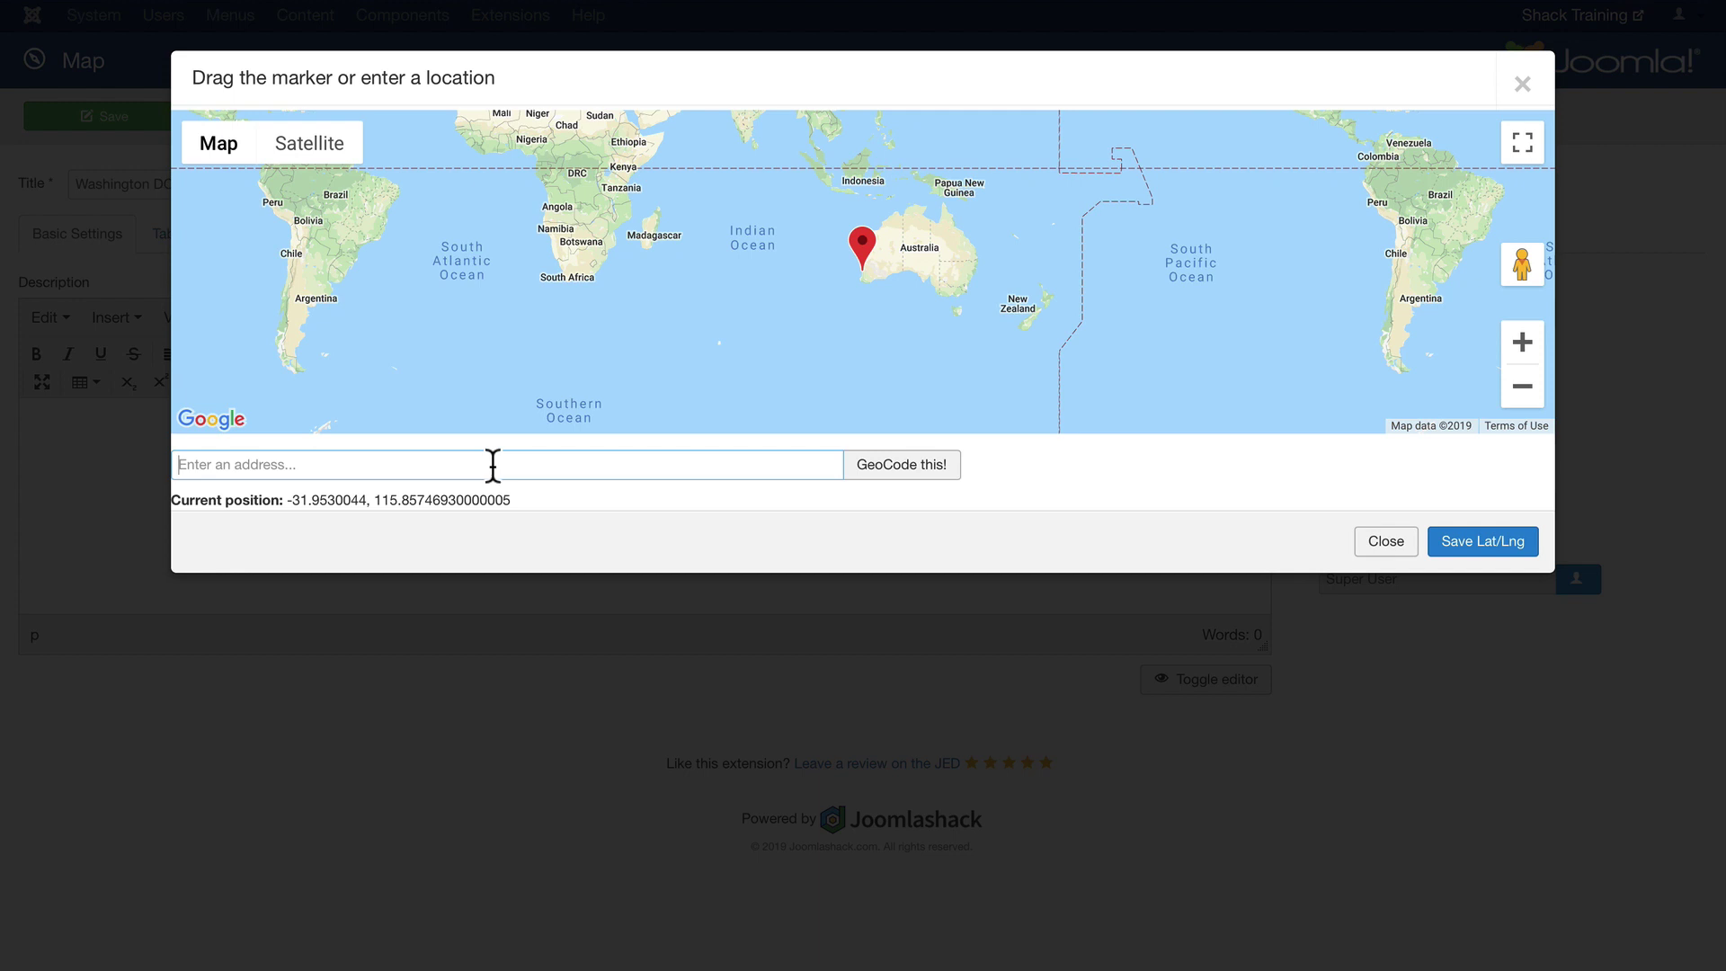
{"action": "type", "text": "Washington DC"}
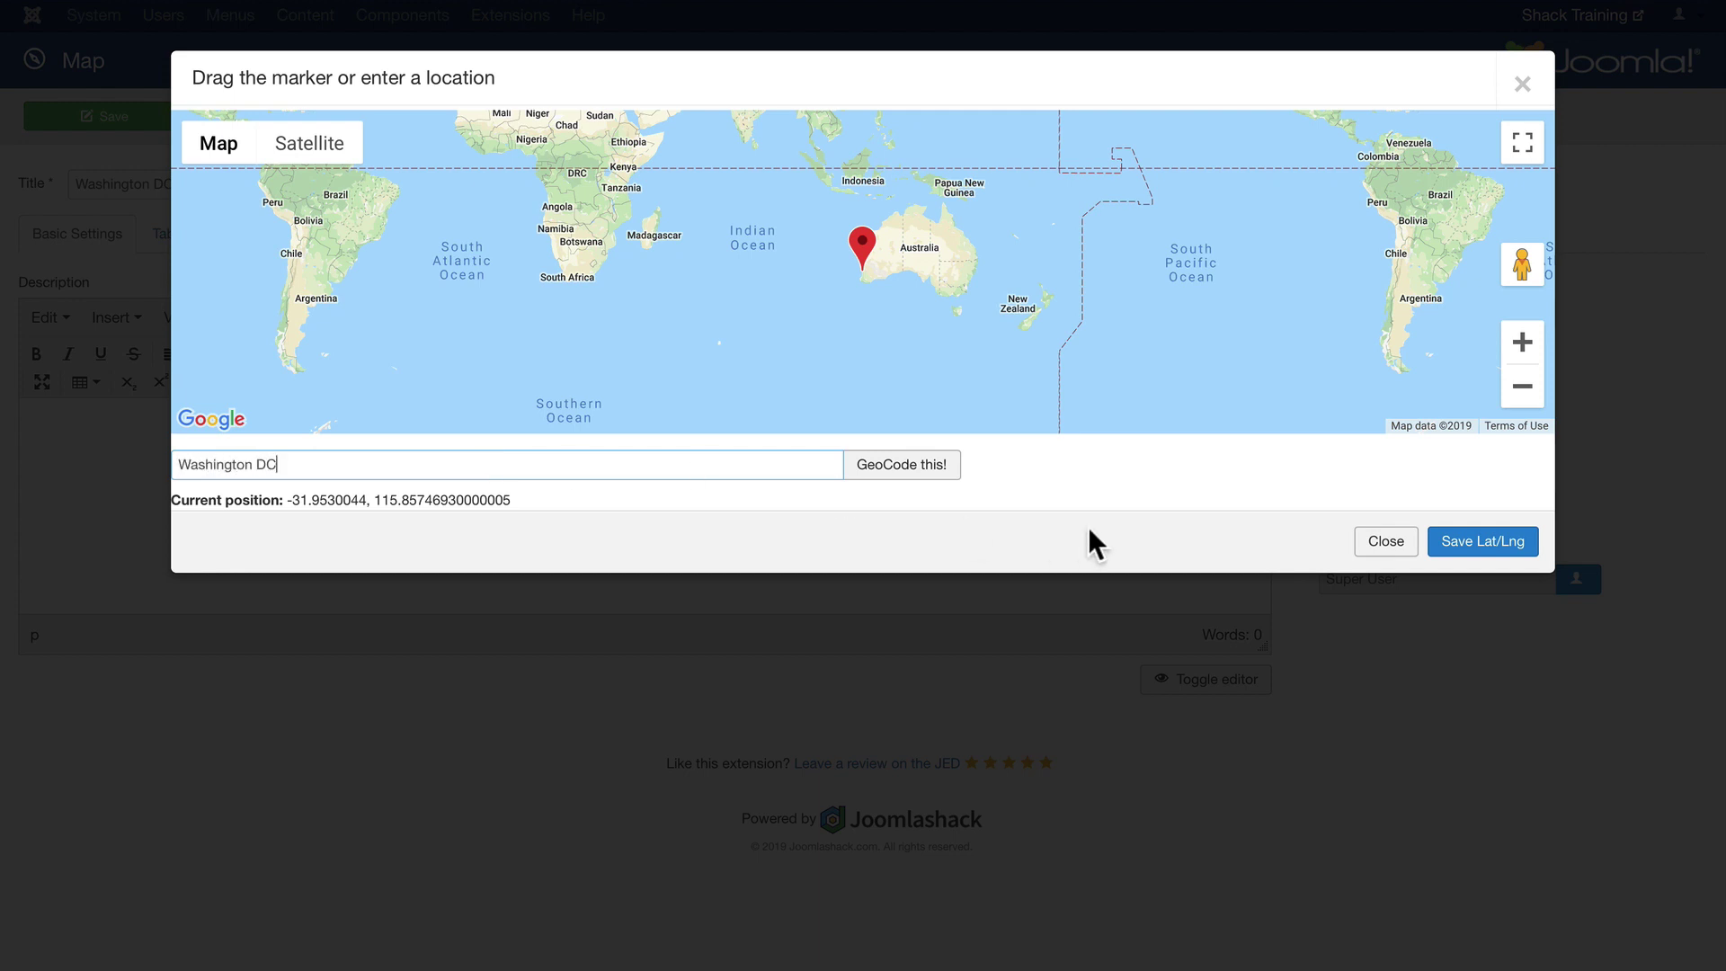
{"action": "left_click", "coordinate": [906, 474]}
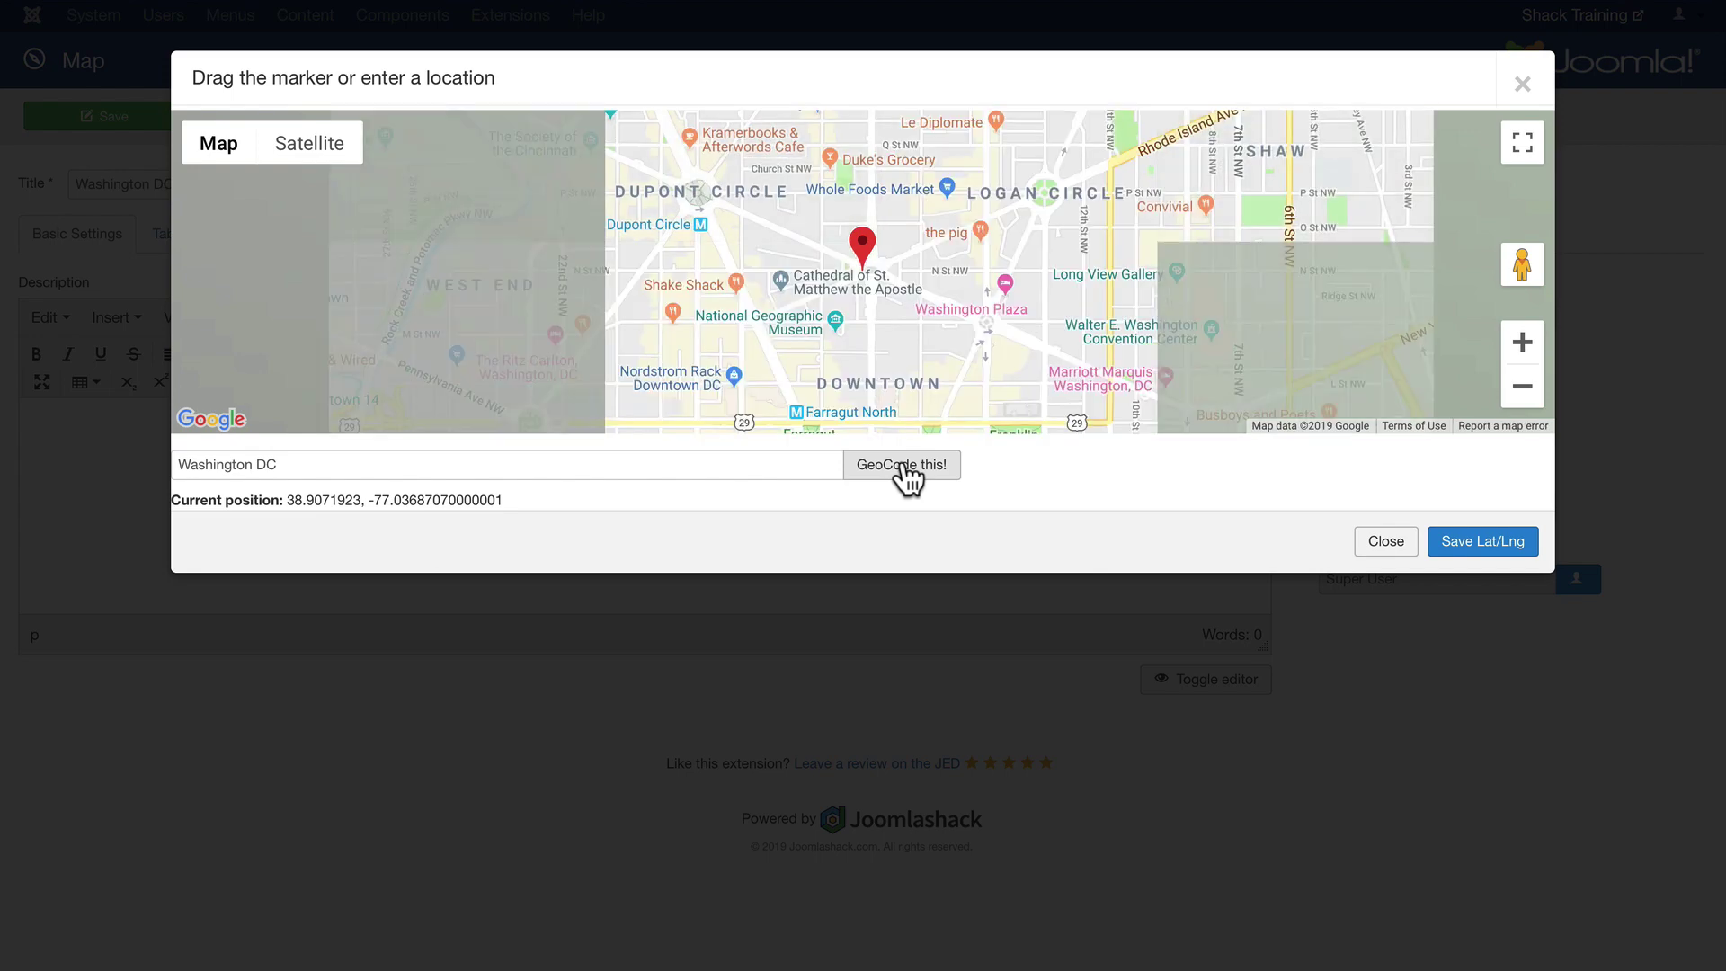
{"action": "left_click", "coordinate": [1525, 398]}
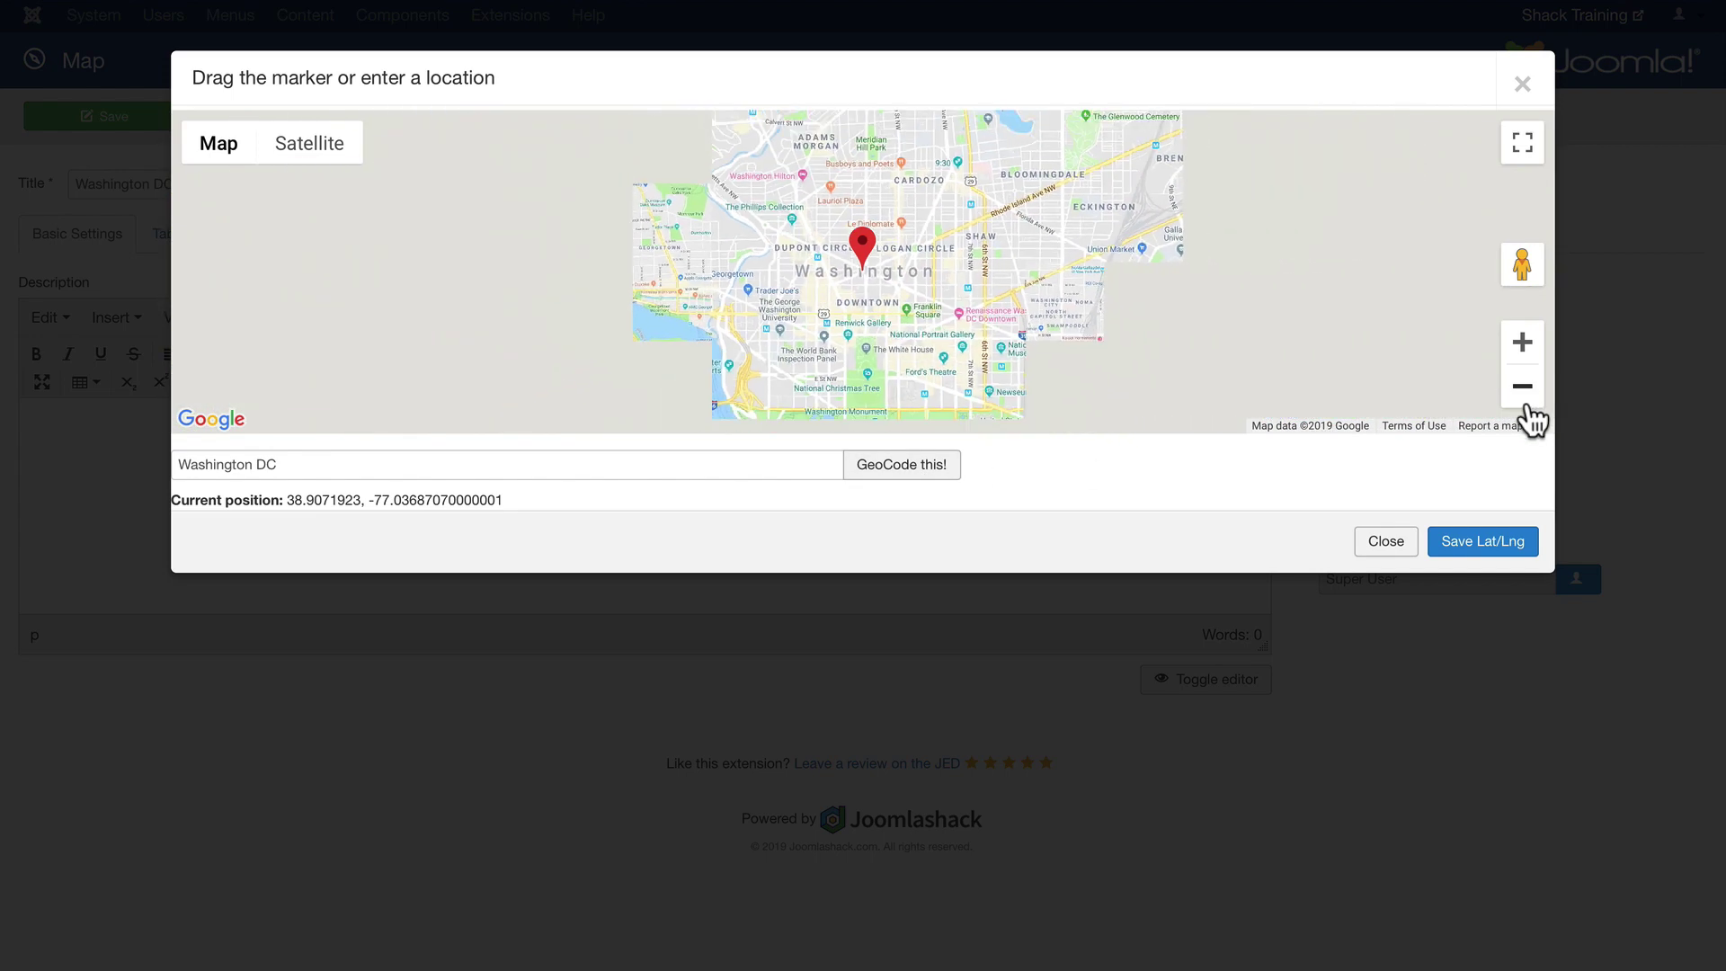
{"action": "left_click", "coordinate": [1481, 542]}
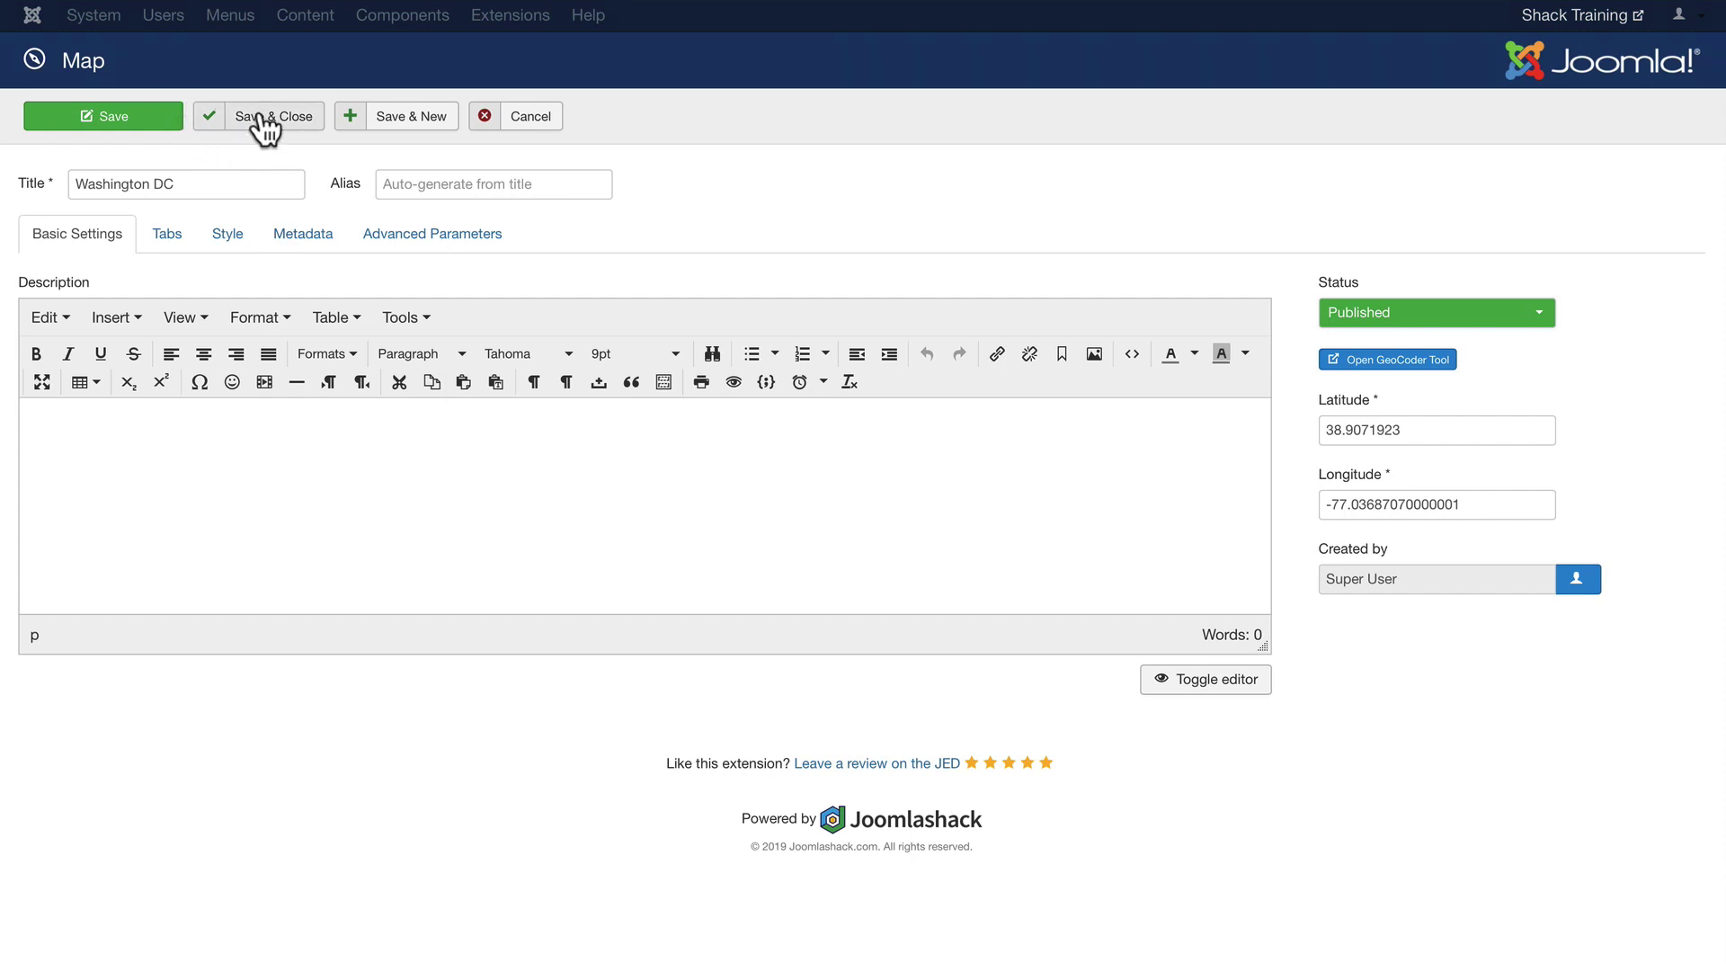
{"action": "left_click", "coordinate": [206, 130]}
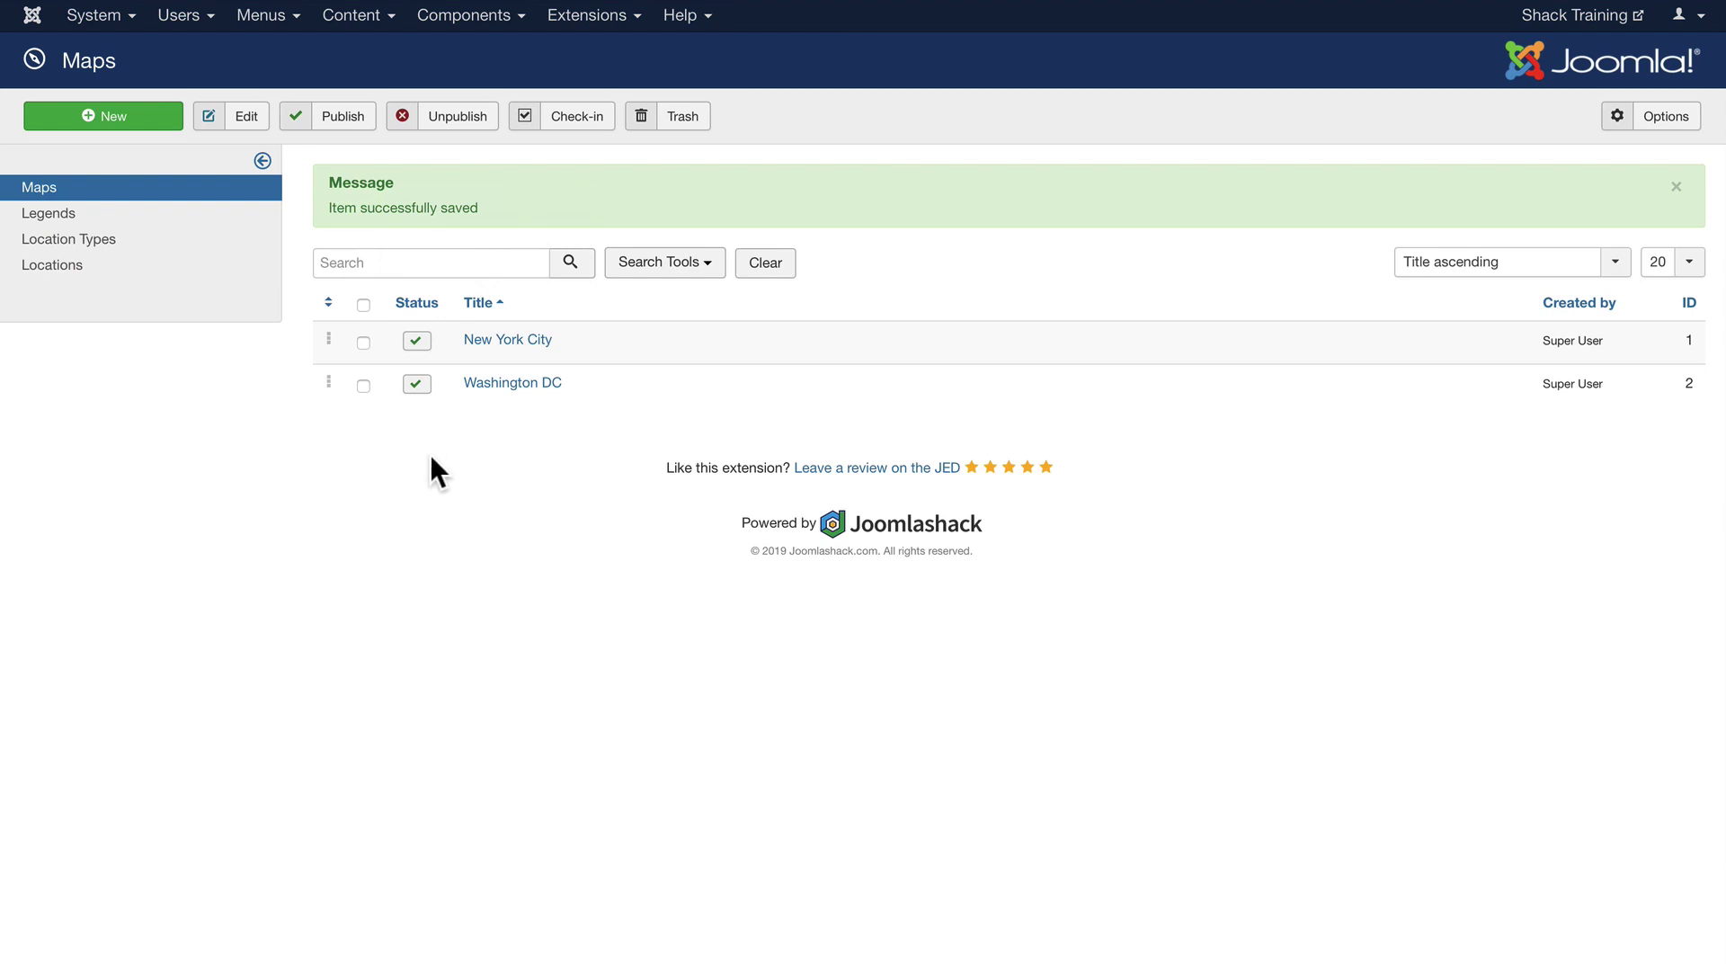
- In Legends, create a legend titled Government Buildings
{"action": "left_click", "coordinate": [40, 220]}
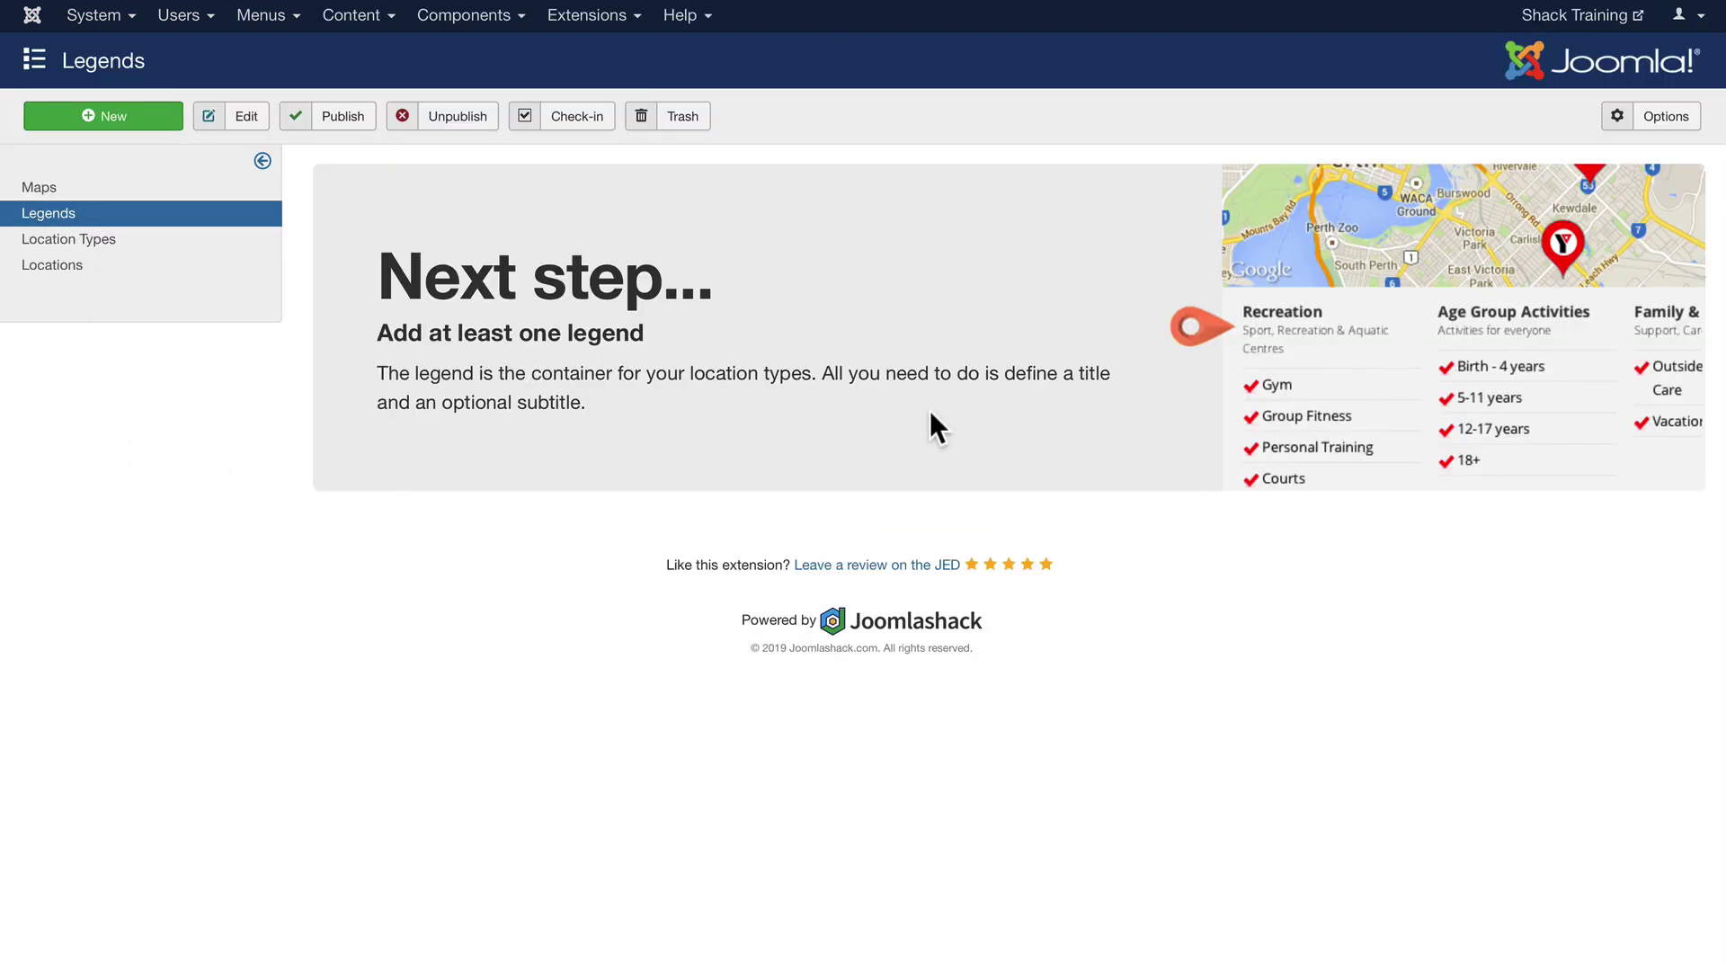
{"action": "left_click", "coordinate": [115, 115]}
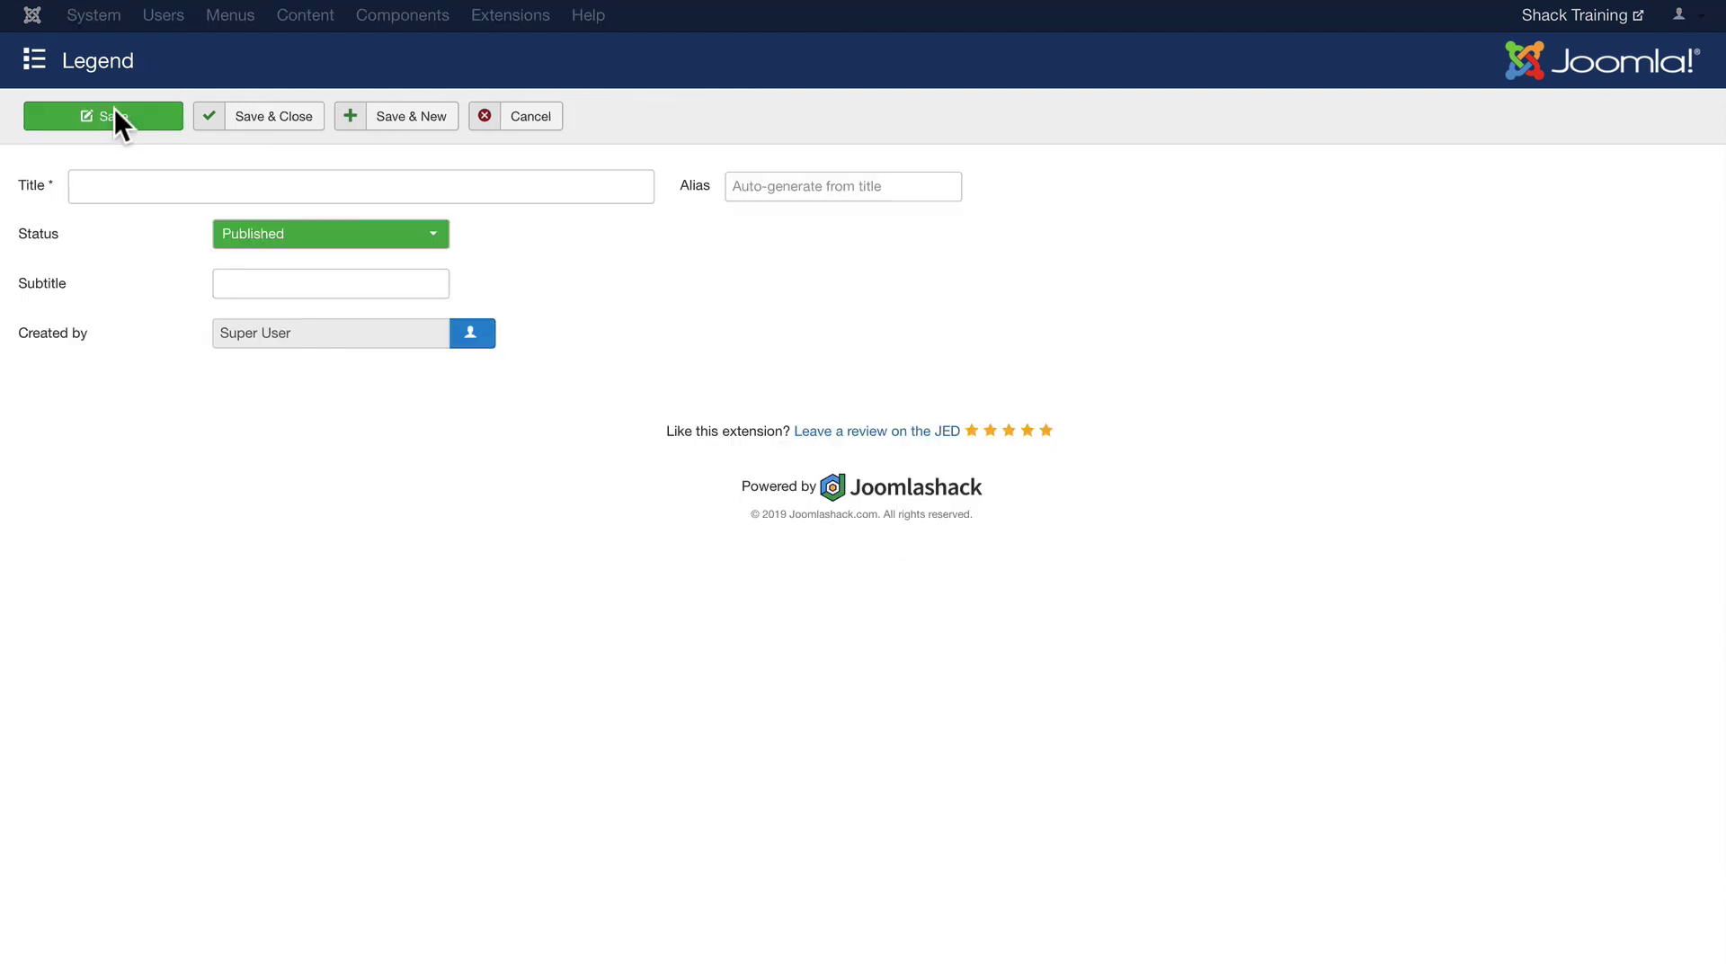
{"action": "left_click", "coordinate": [159, 185]}
{"action": "type", "text": "Government Build"}
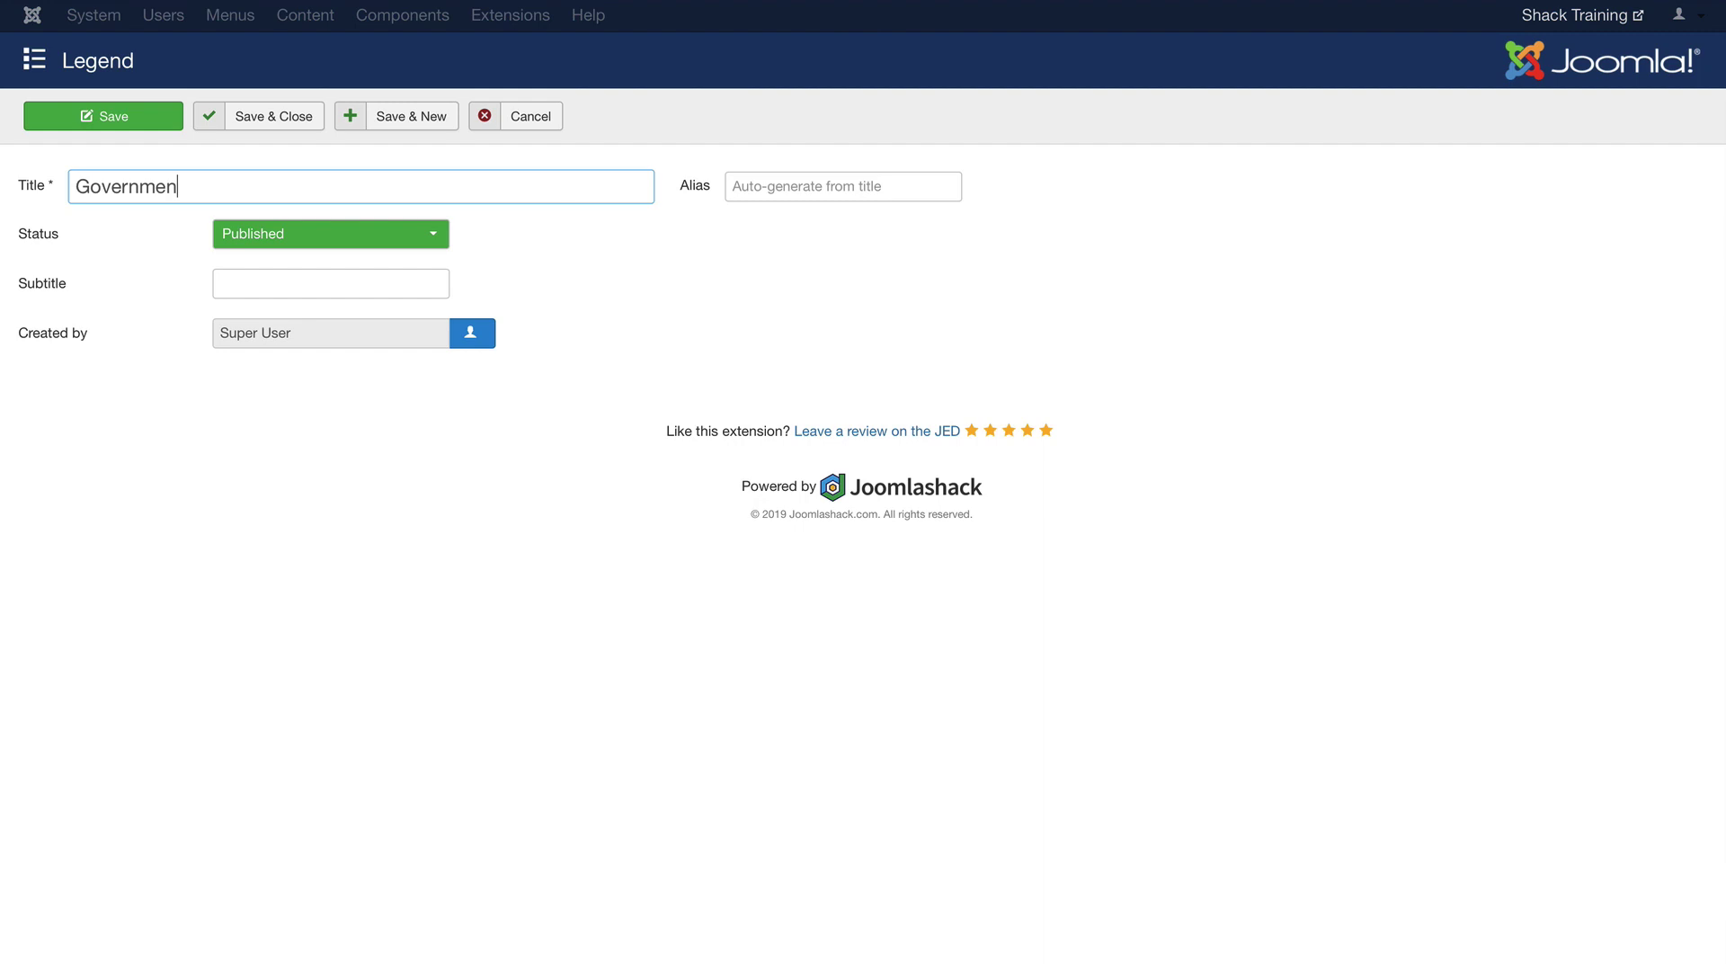
{"action": "type", "text": "ings"}
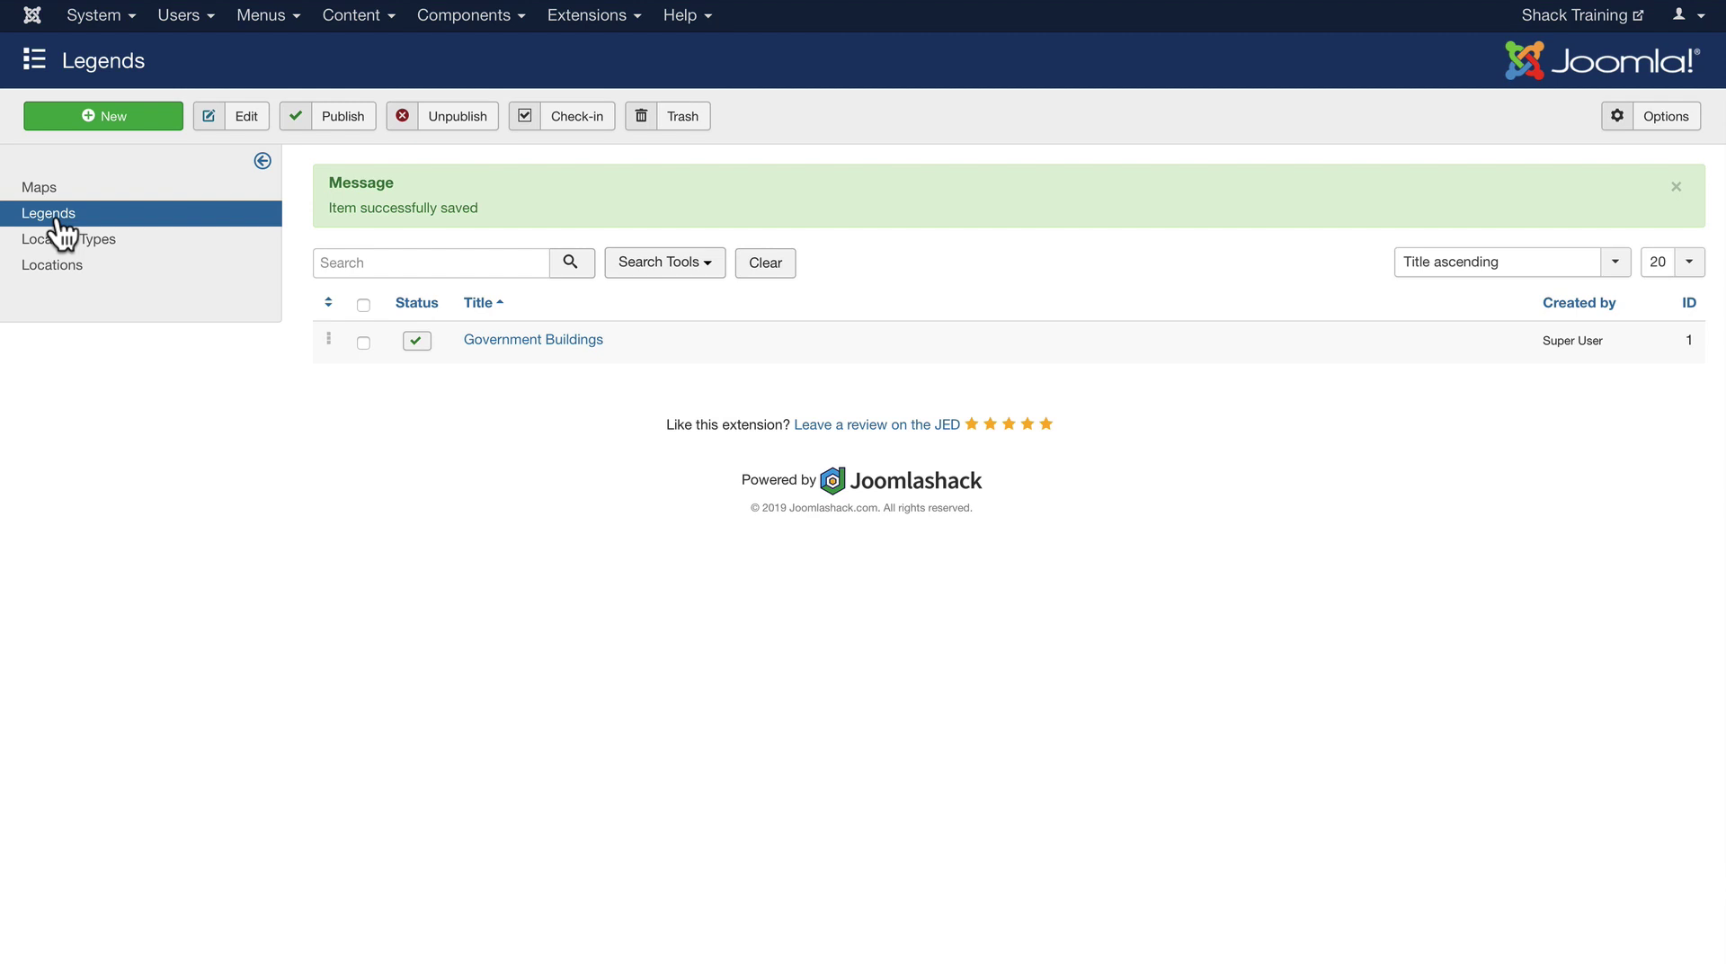
- Add another legend titled Attraction and save it
{"action": "left_click", "coordinate": [124, 115]}
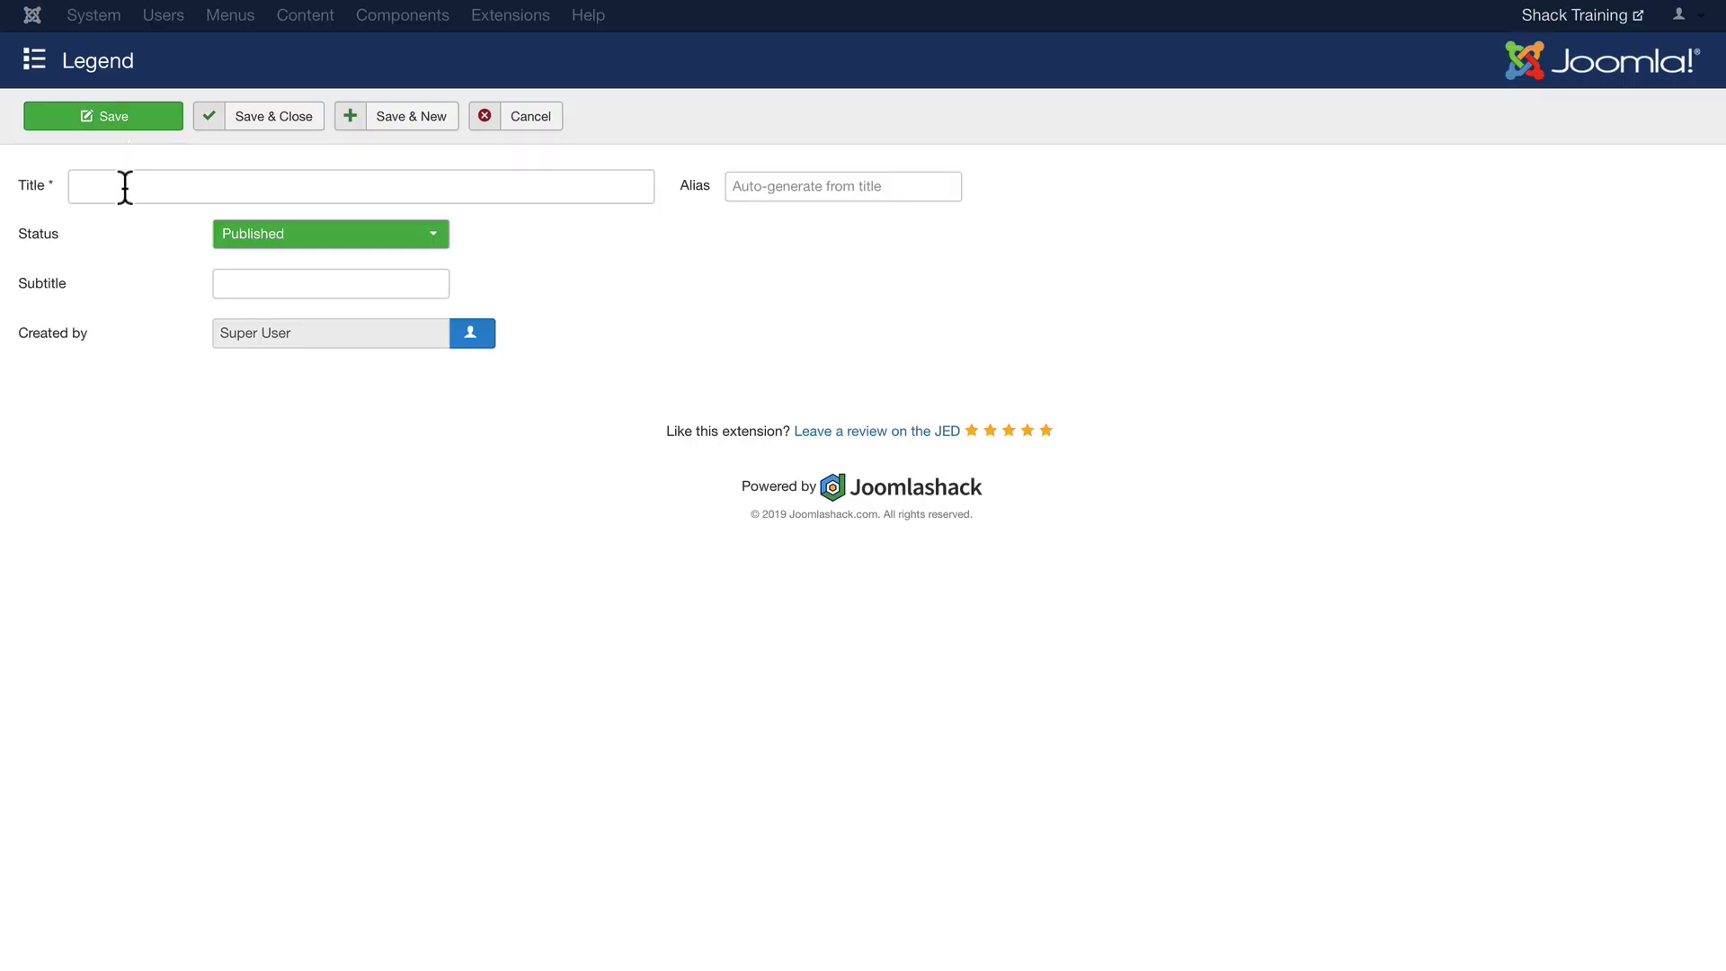
{"action": "left_click", "coordinate": [122, 187]}
{"action": "type", "text": "Attracti"}
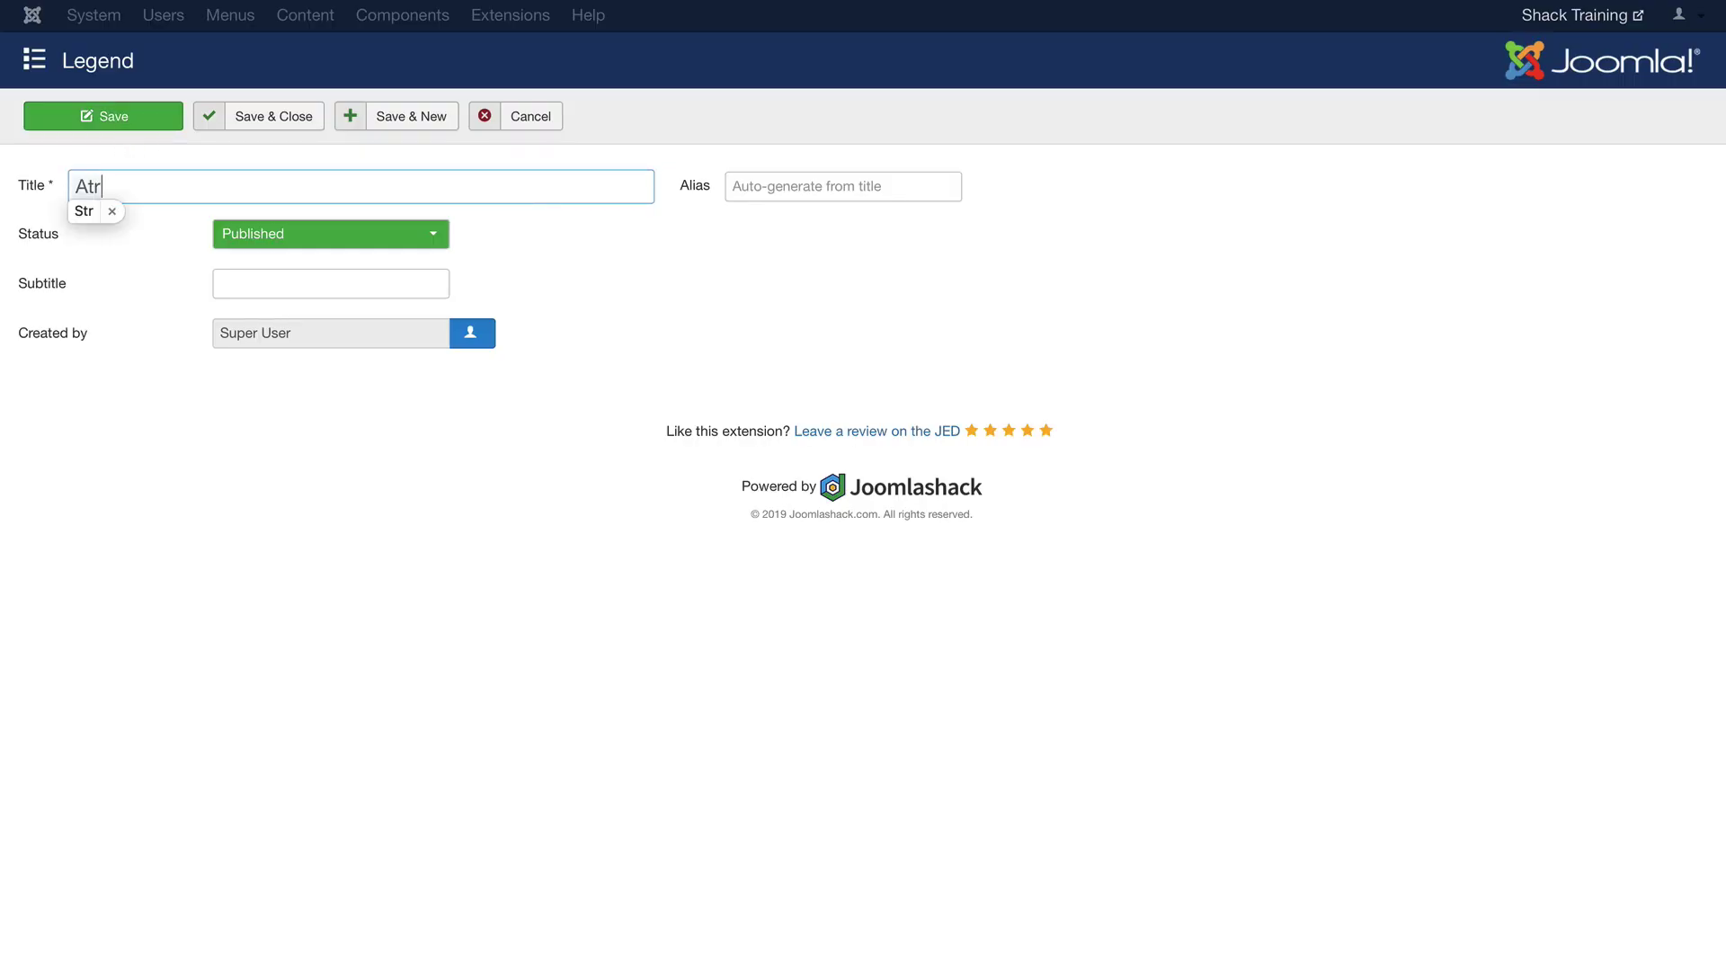
{"action": "type", "text": "on"}
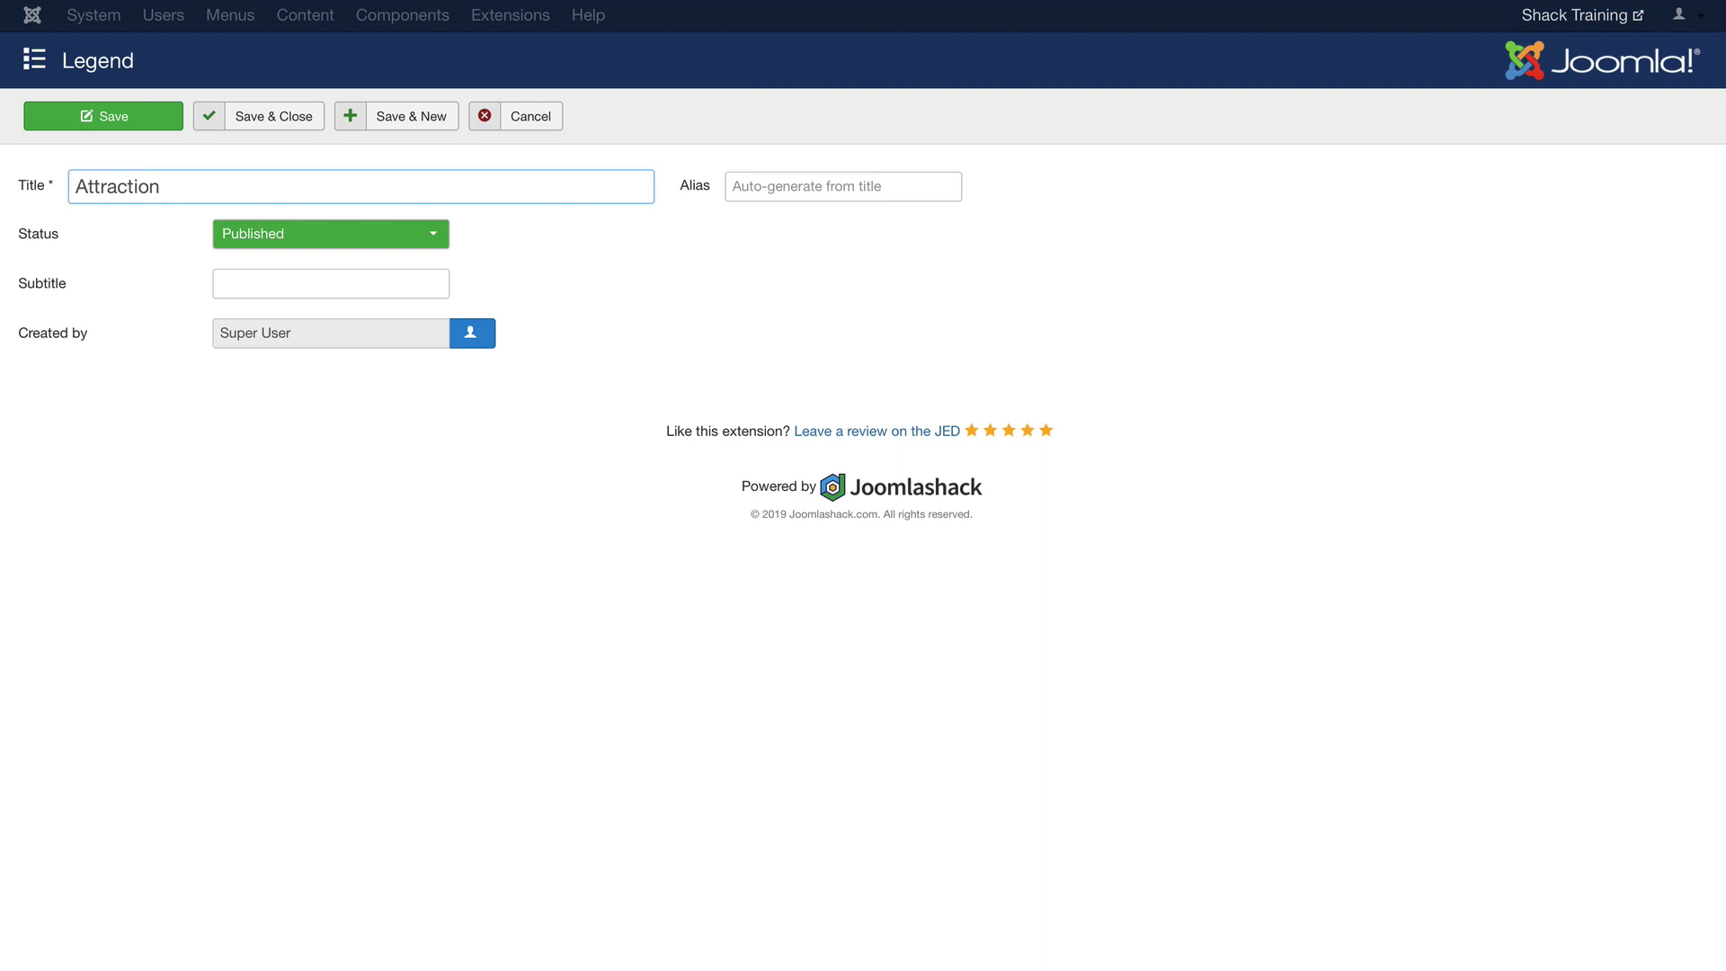
{"action": "key", "text": "Return"}
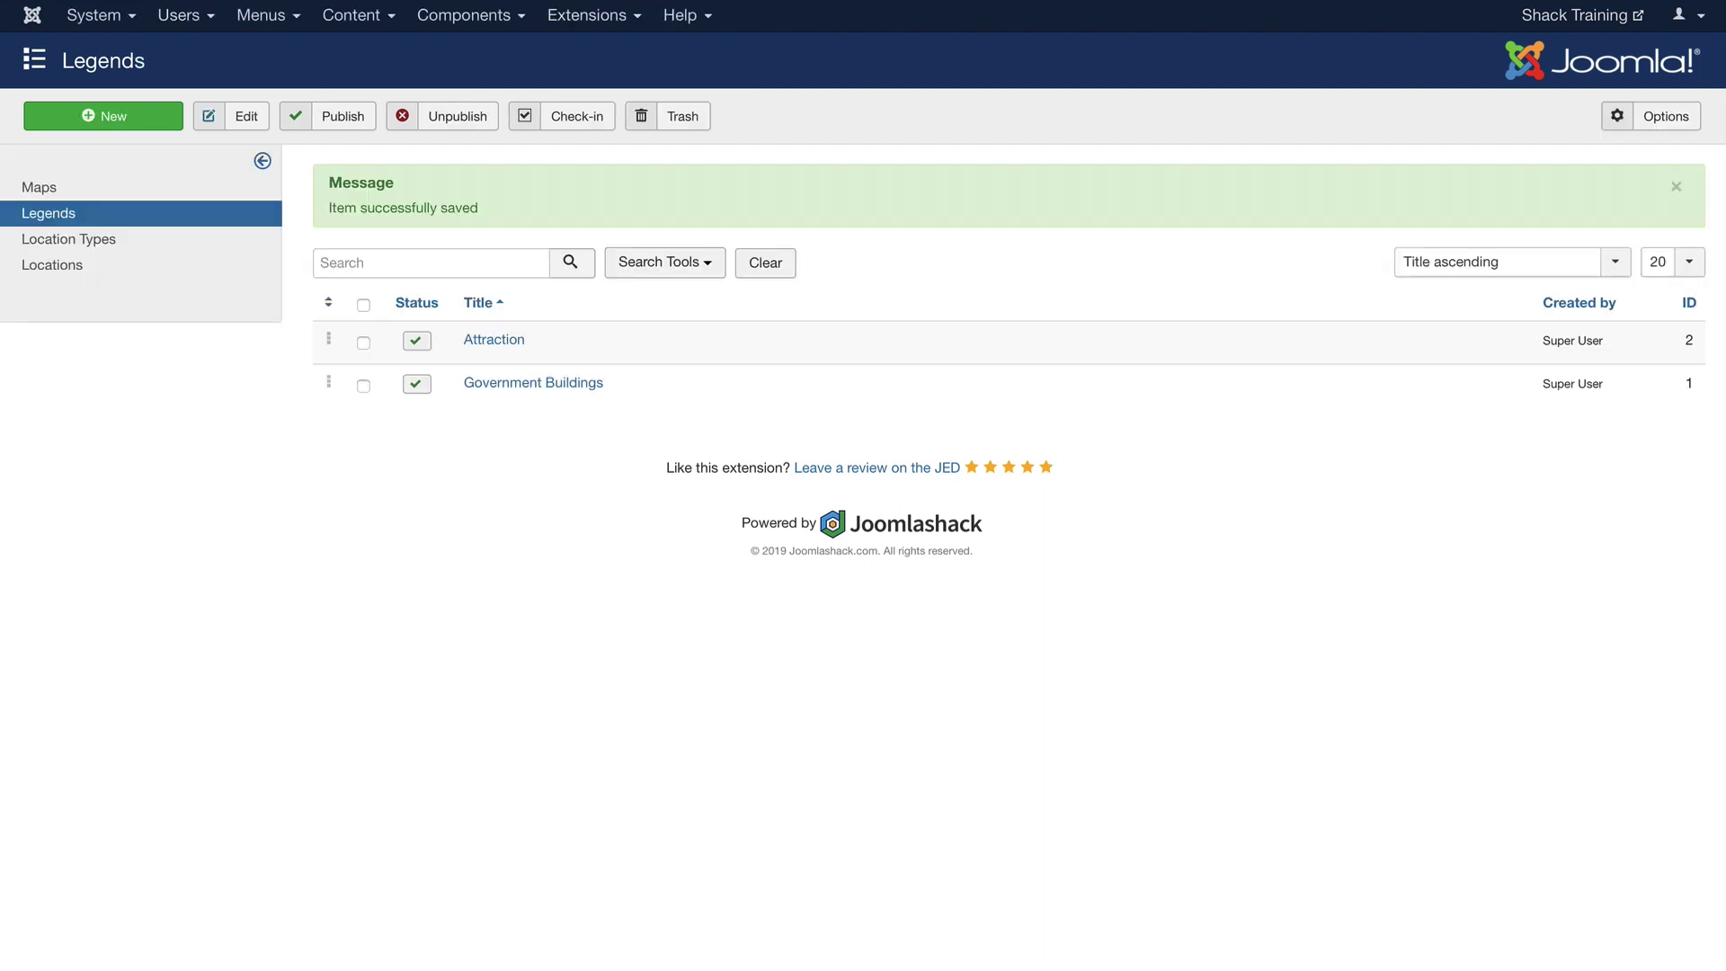
- Create and save a Museums location type shown in the Attraction legend
{"action": "left_click", "coordinate": [50, 240]}
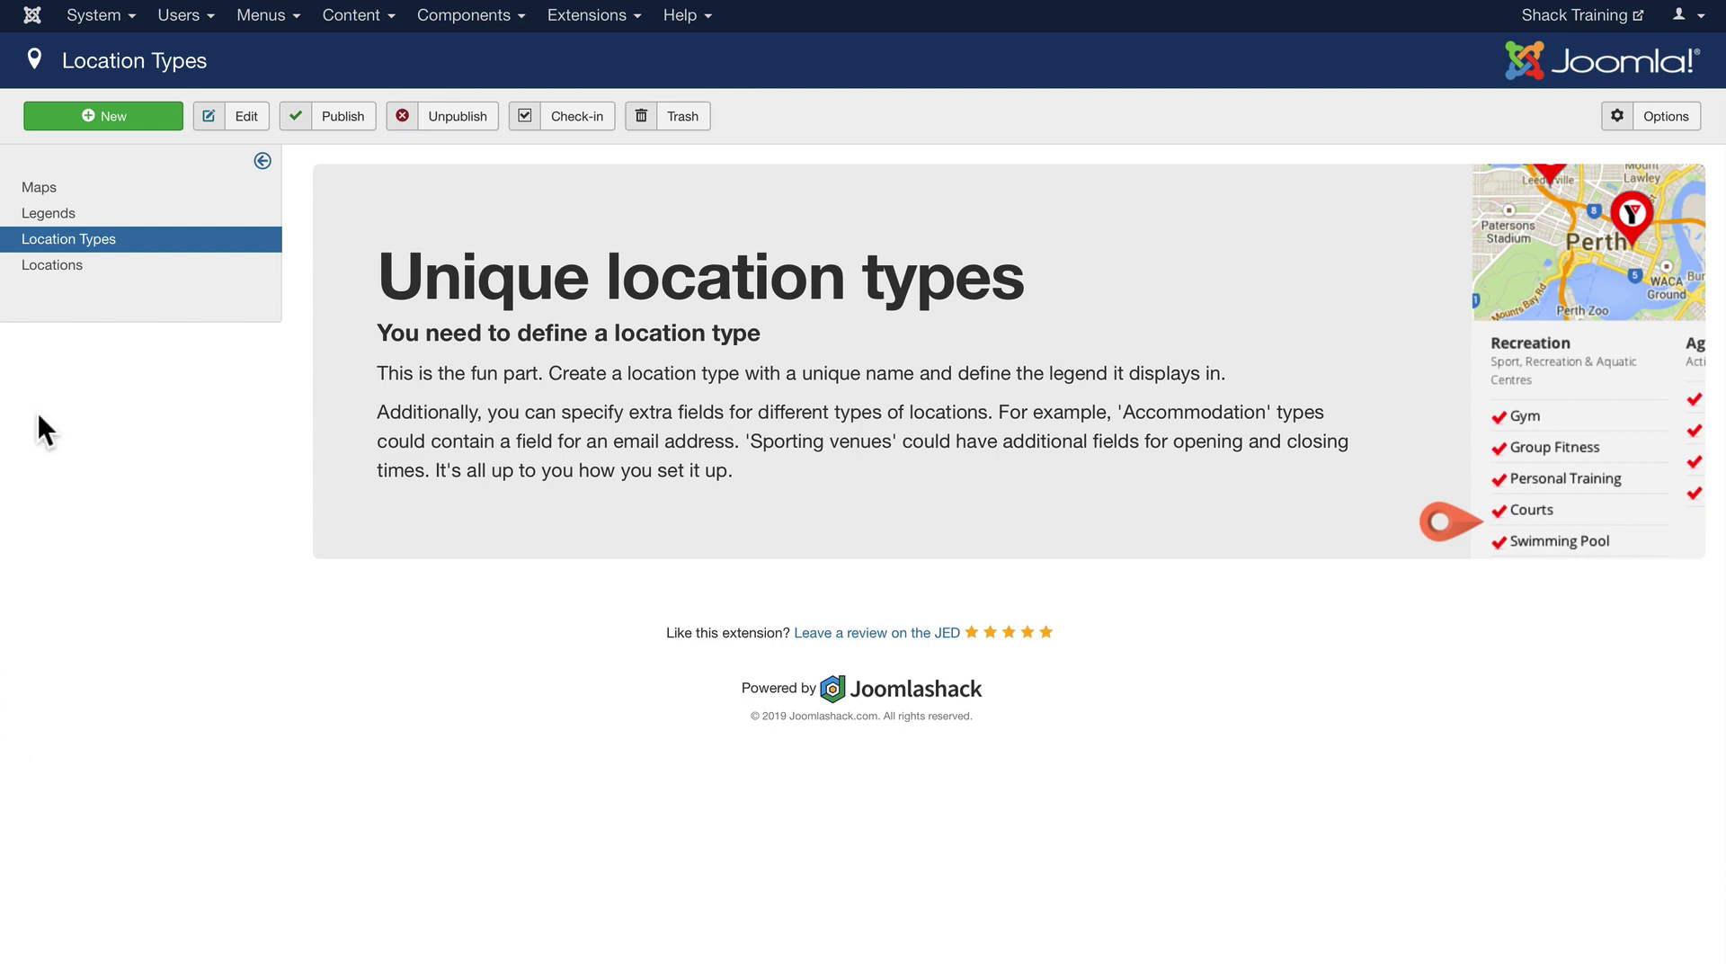
{"action": "left_click", "coordinate": [106, 115]}
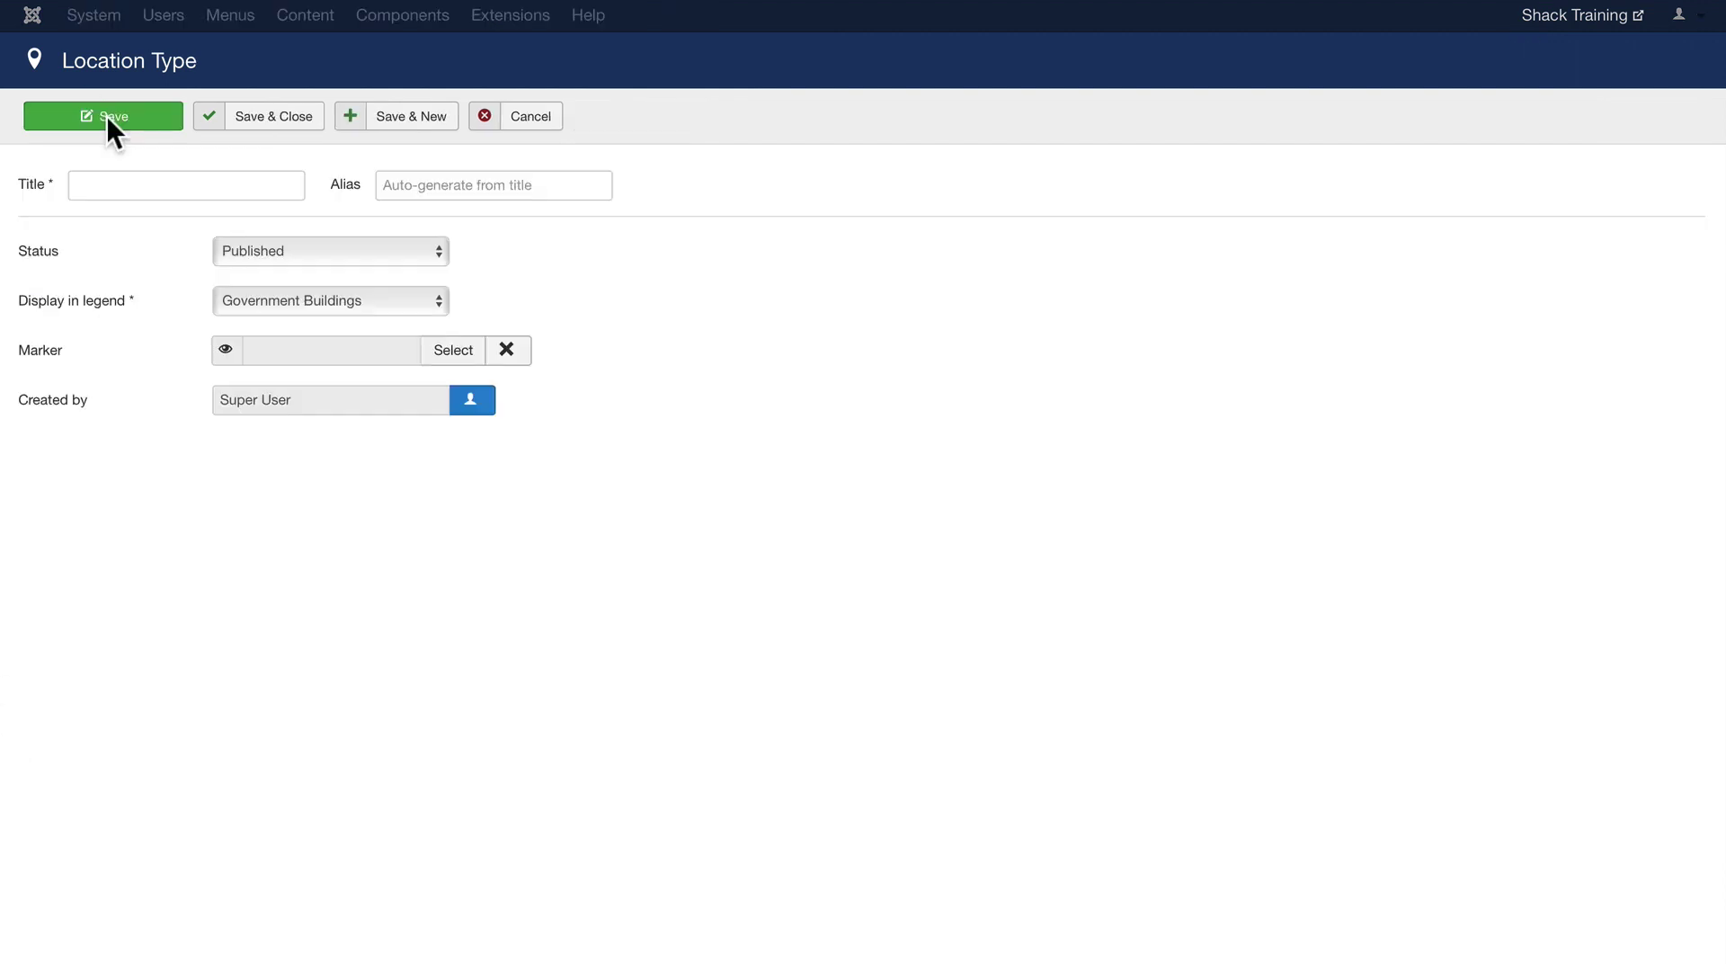
{"action": "left_click", "coordinate": [139, 177]}
{"action": "type", "text": "Museums"}
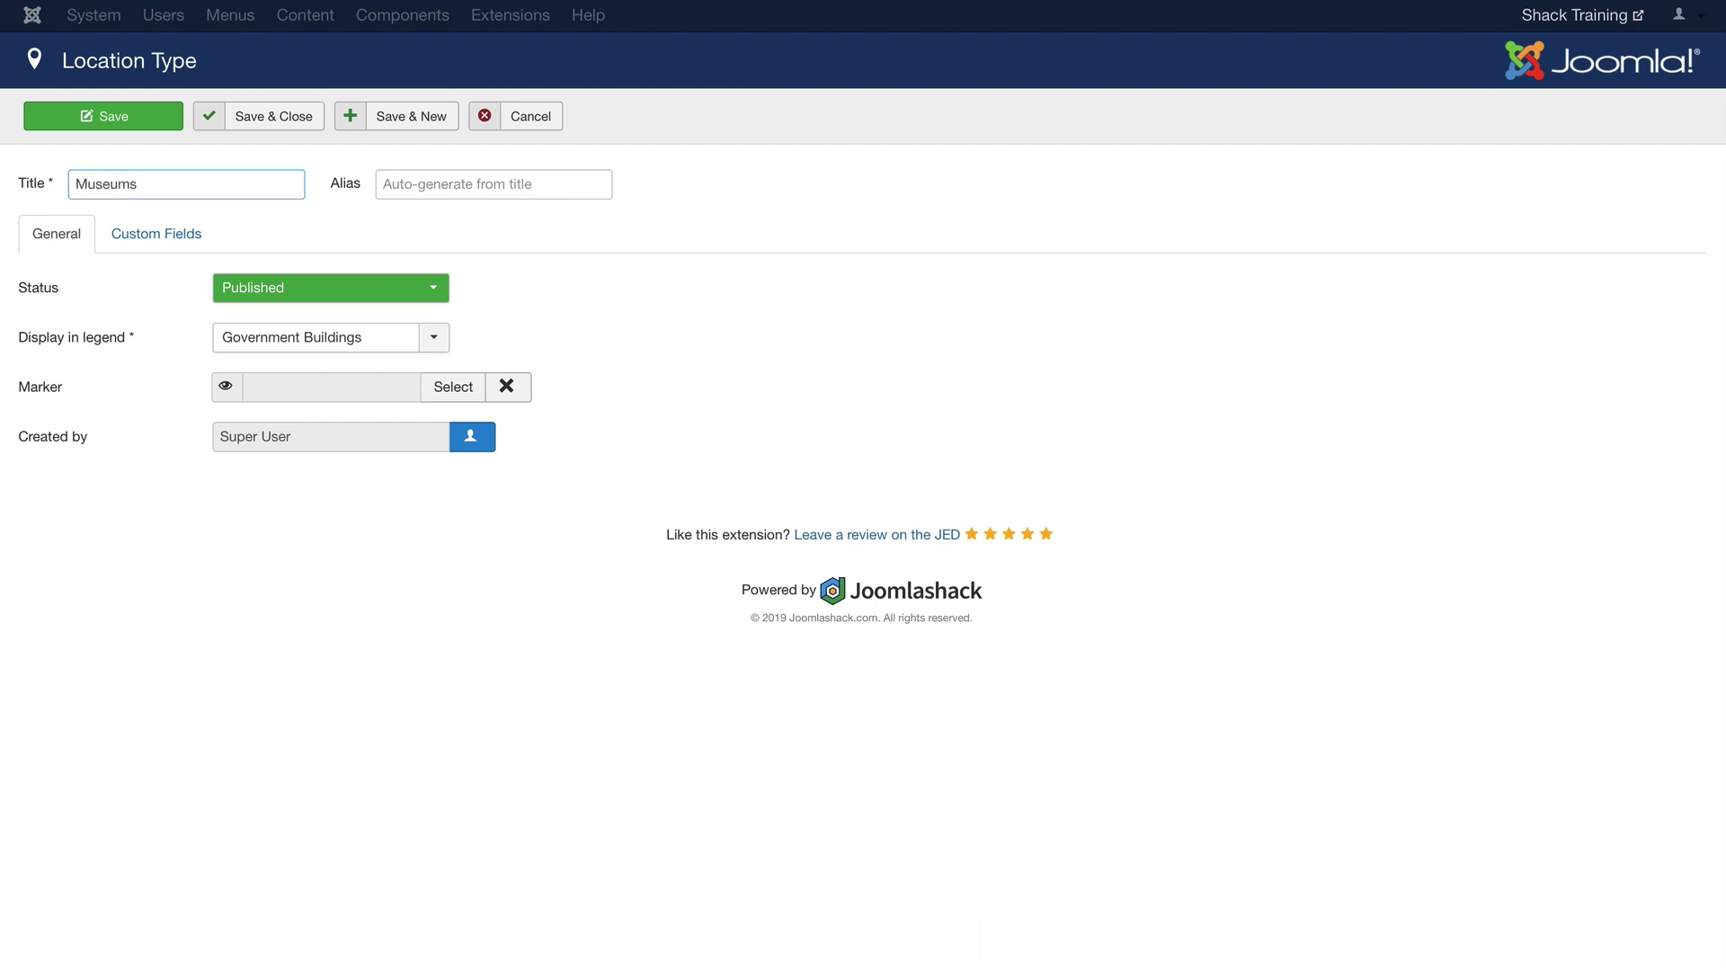
{"action": "mouse_move", "coordinate": [27, 346]}
{"action": "left_click", "coordinate": [433, 339]}
{"action": "left_click", "coordinate": [280, 391]}
{"action": "mouse_move", "coordinate": [72, 443]}
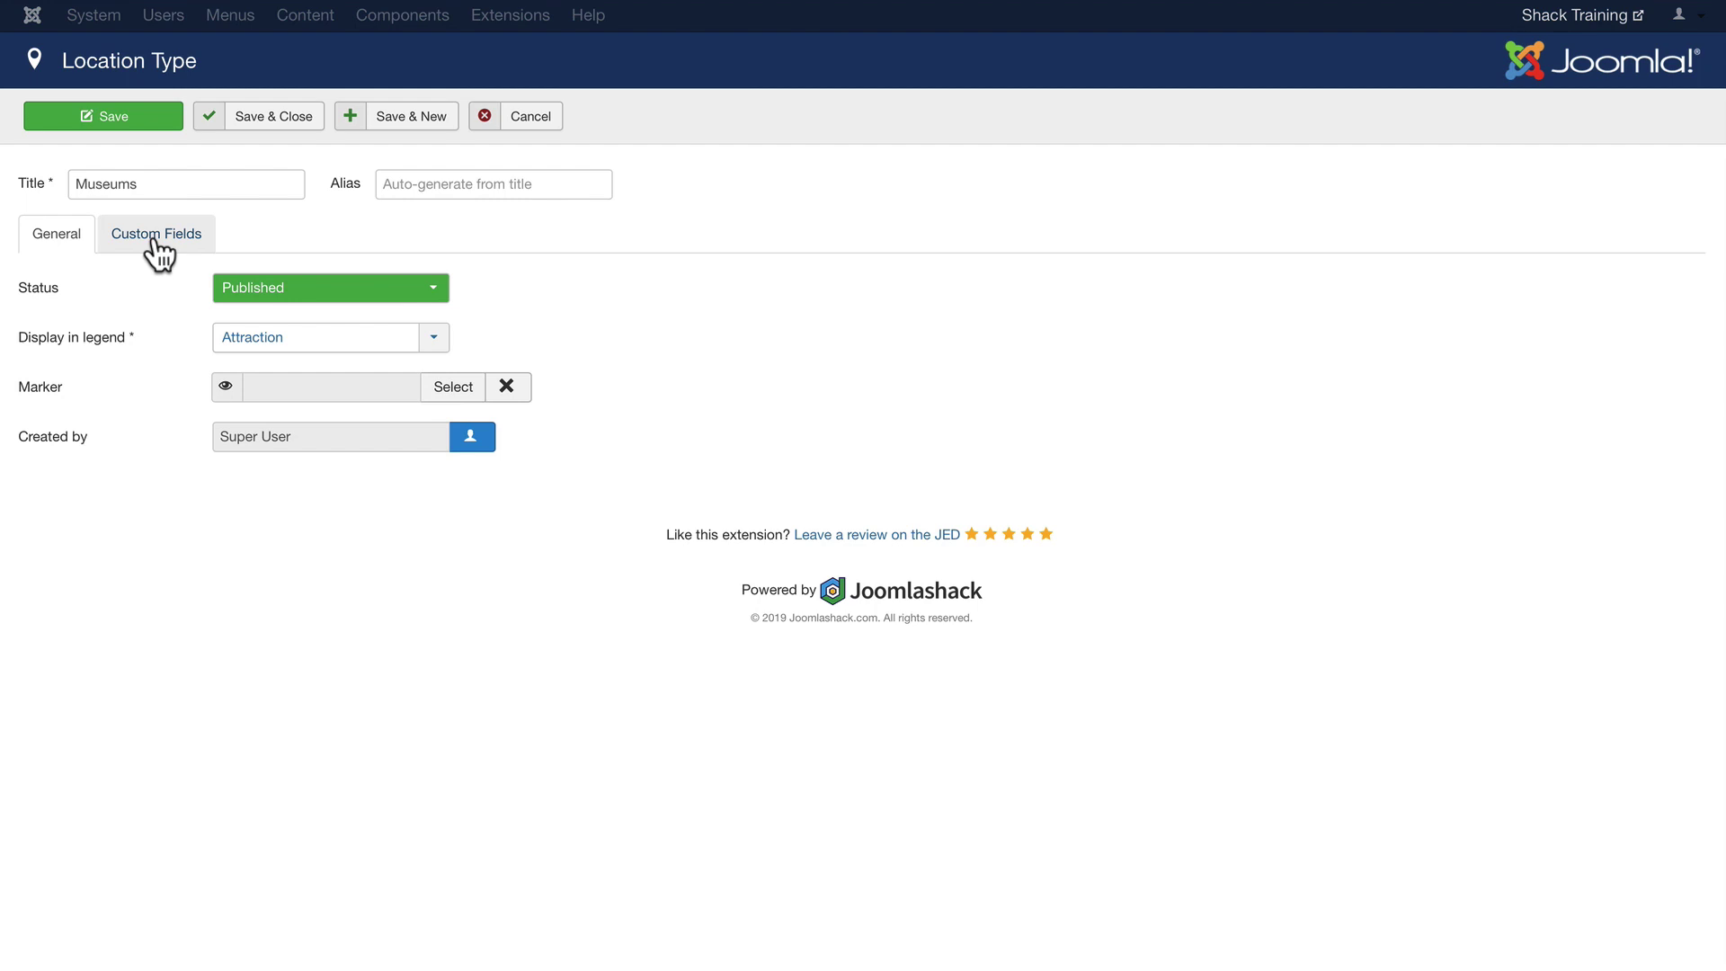
{"action": "left_click", "coordinate": [410, 116]}
- Add a Parks location type in the Attraction legend and save & close
{"action": "left_click", "coordinate": [97, 261]}
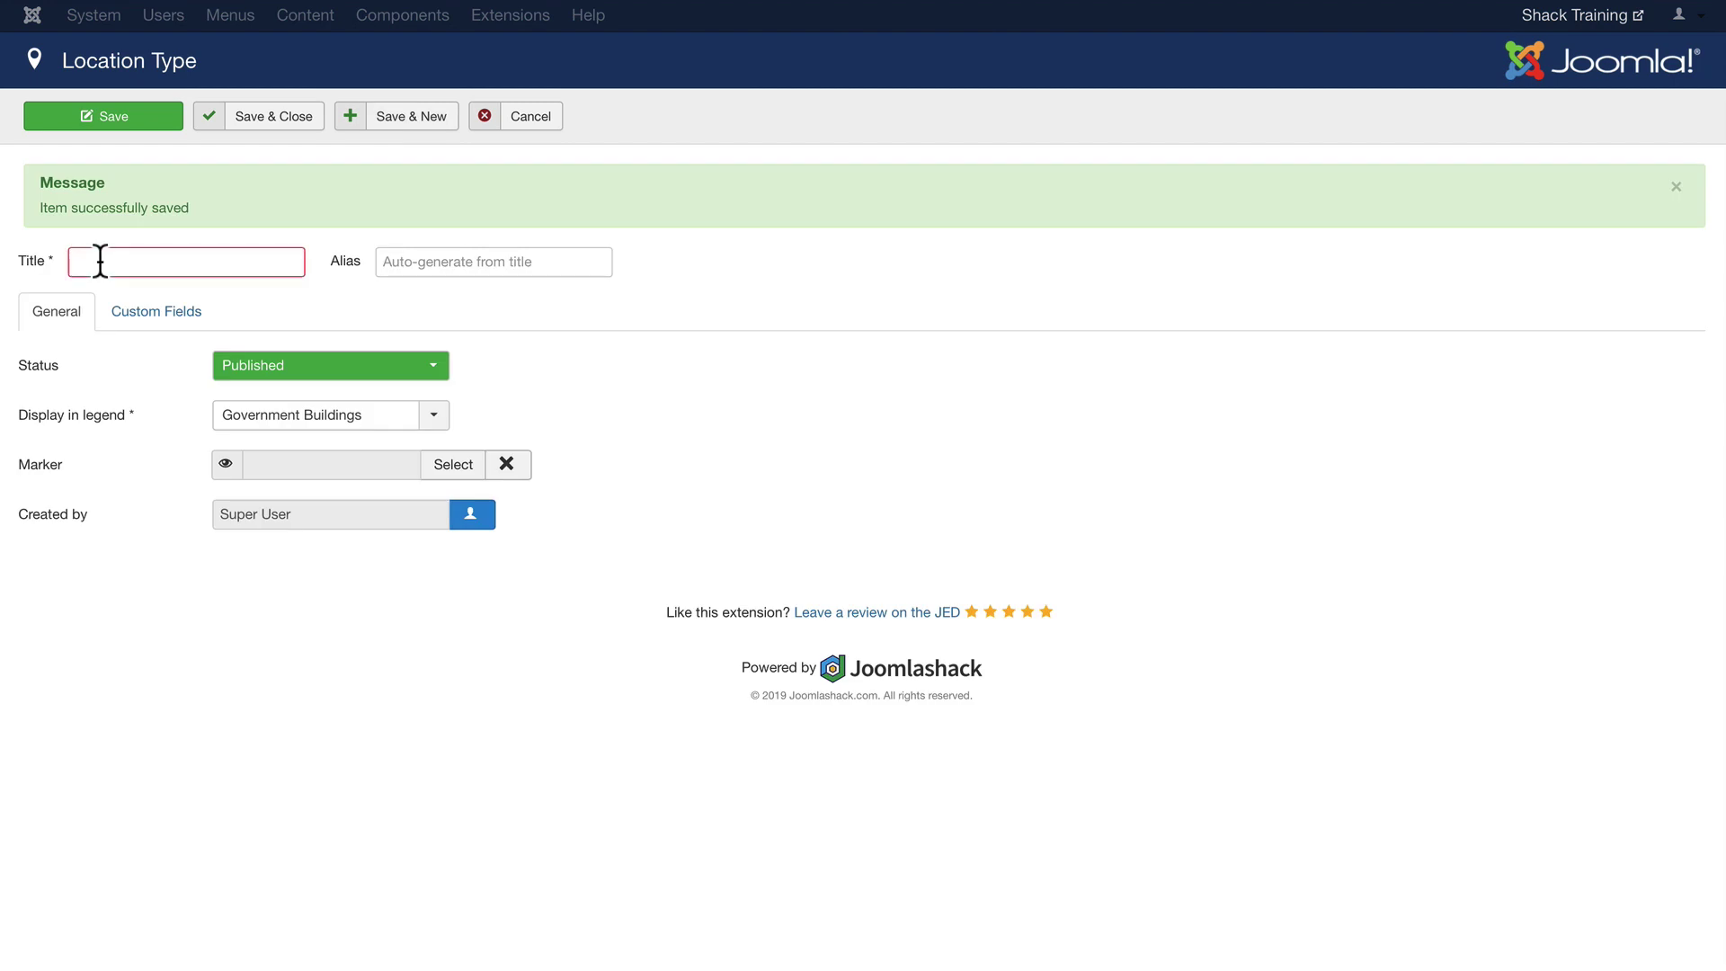
{"action": "type", "text": "Parks"}
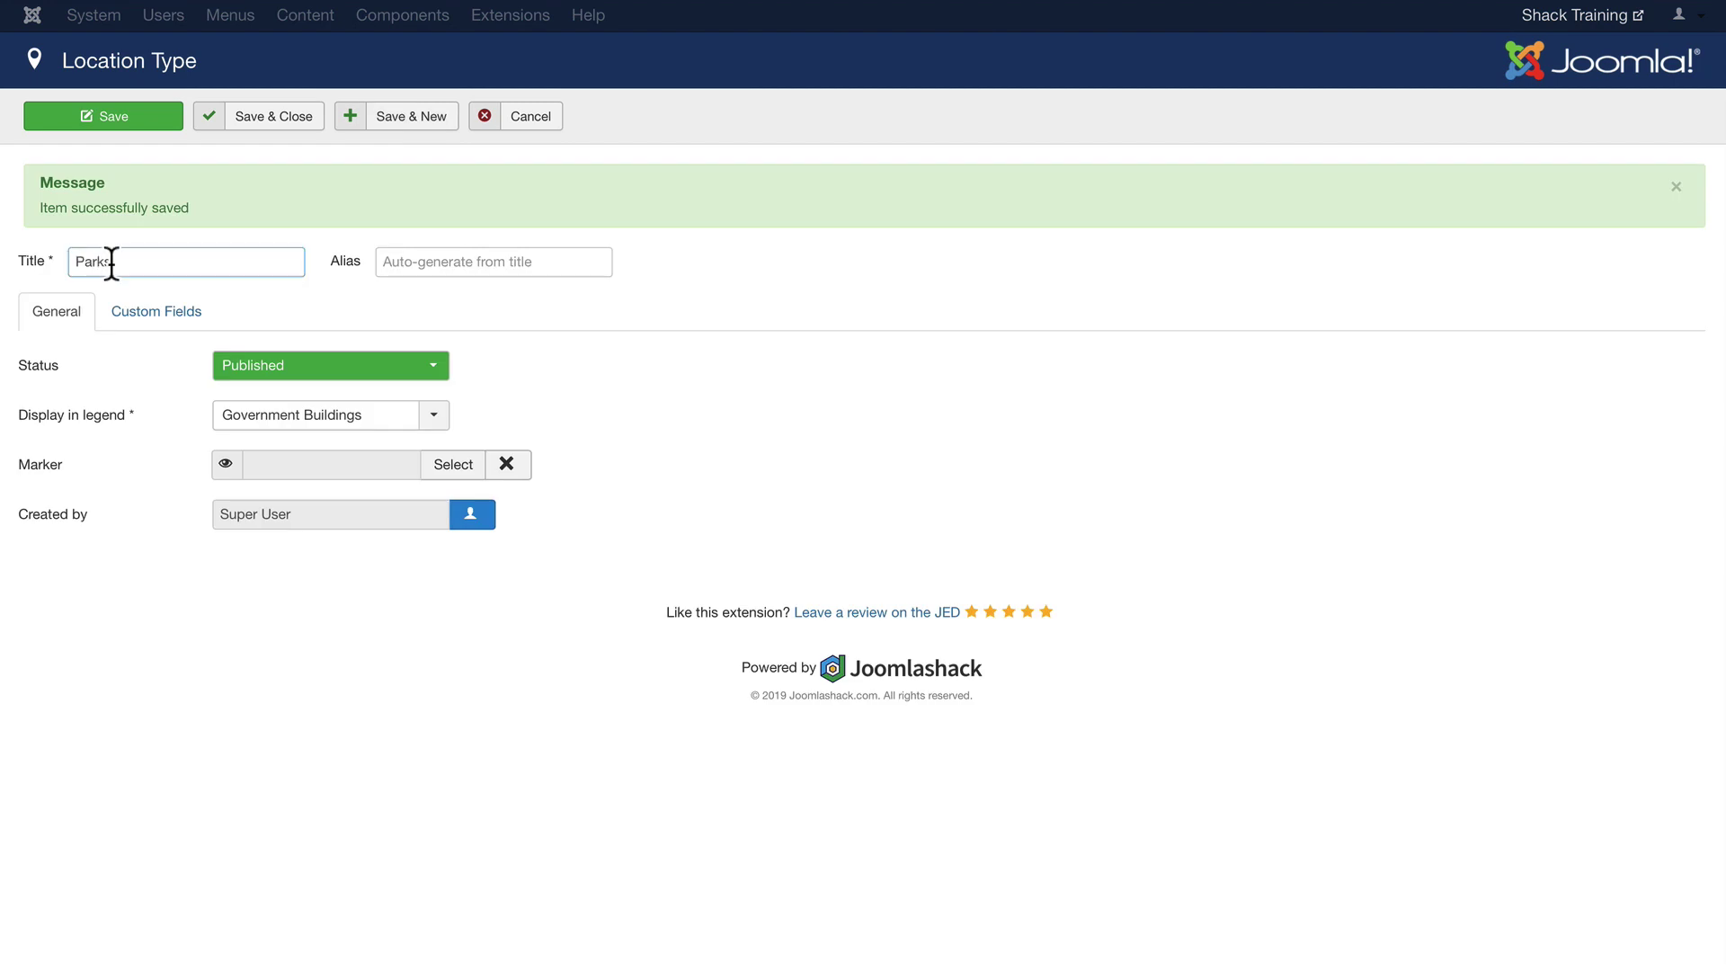
{"action": "left_click", "coordinate": [306, 428]}
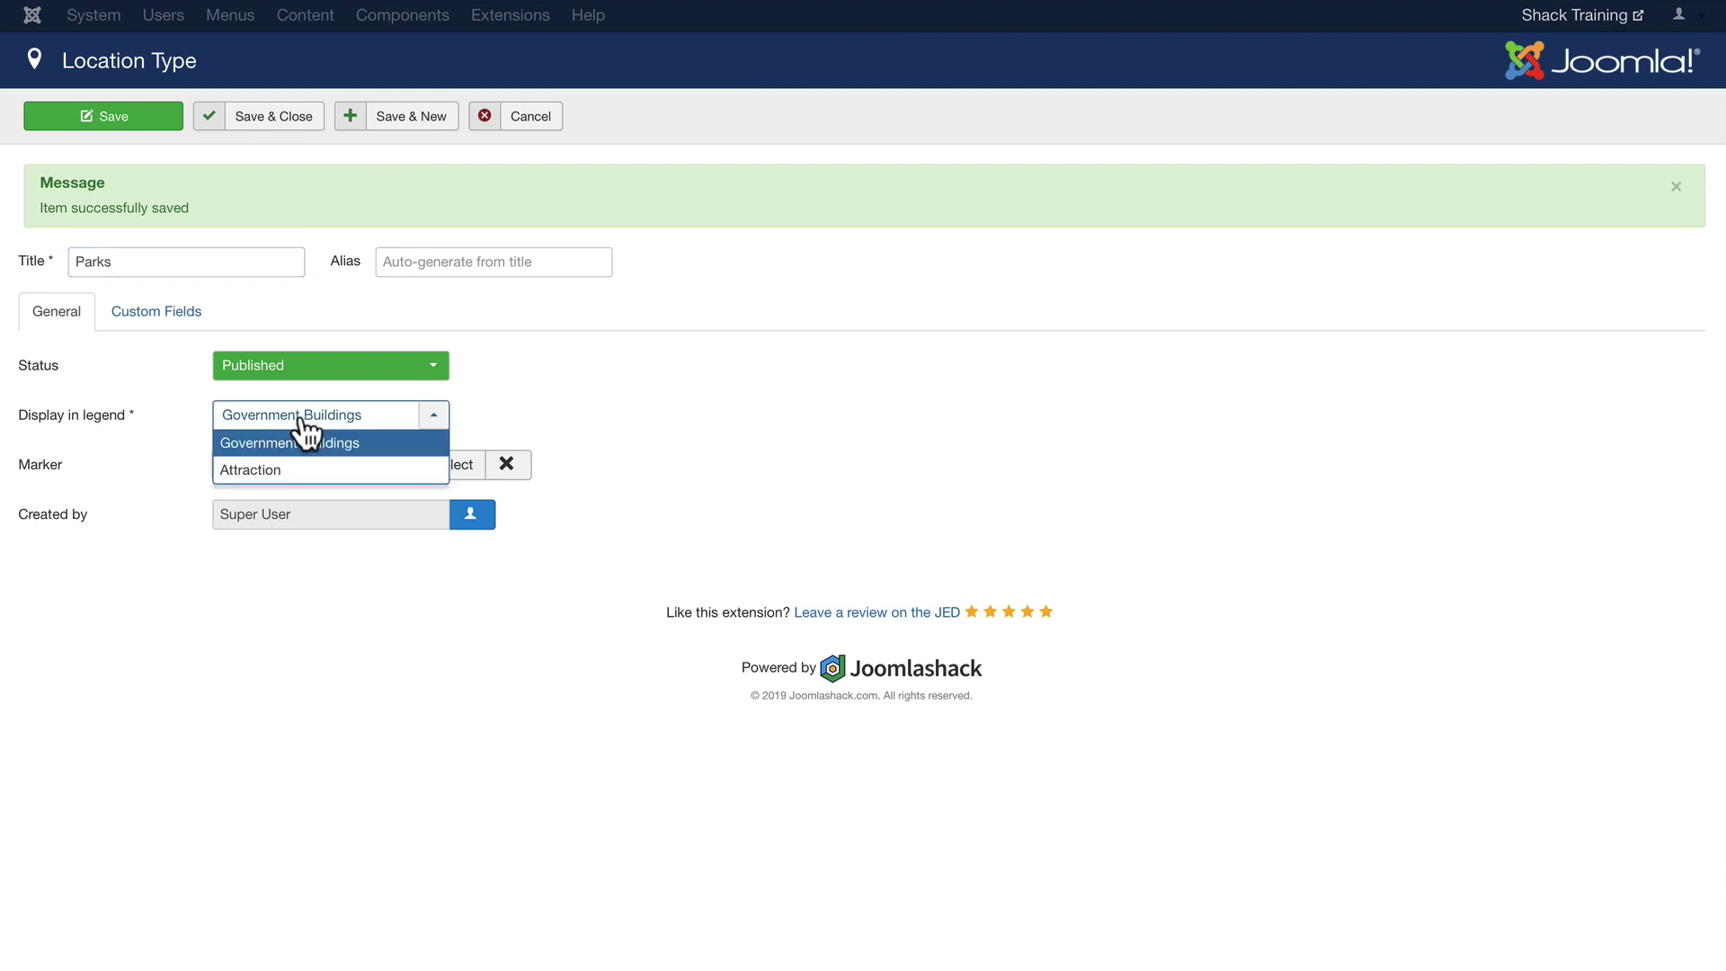
{"action": "left_click", "coordinate": [248, 471]}
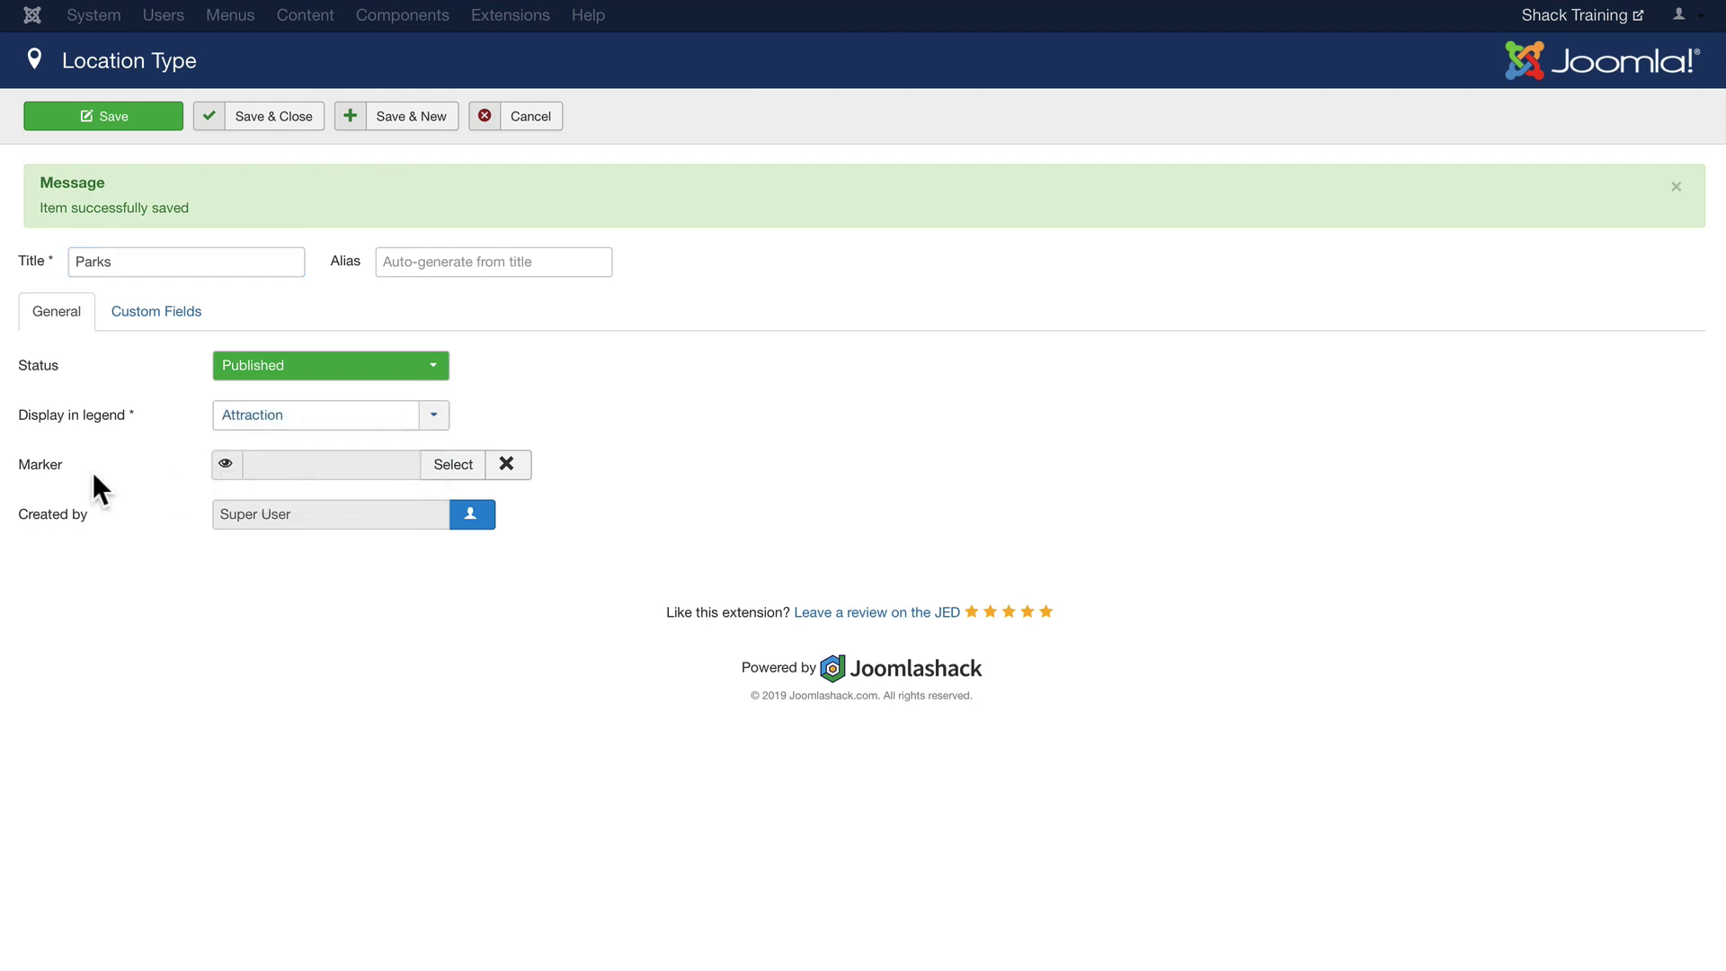
{"action": "left_click", "coordinate": [256, 115]}
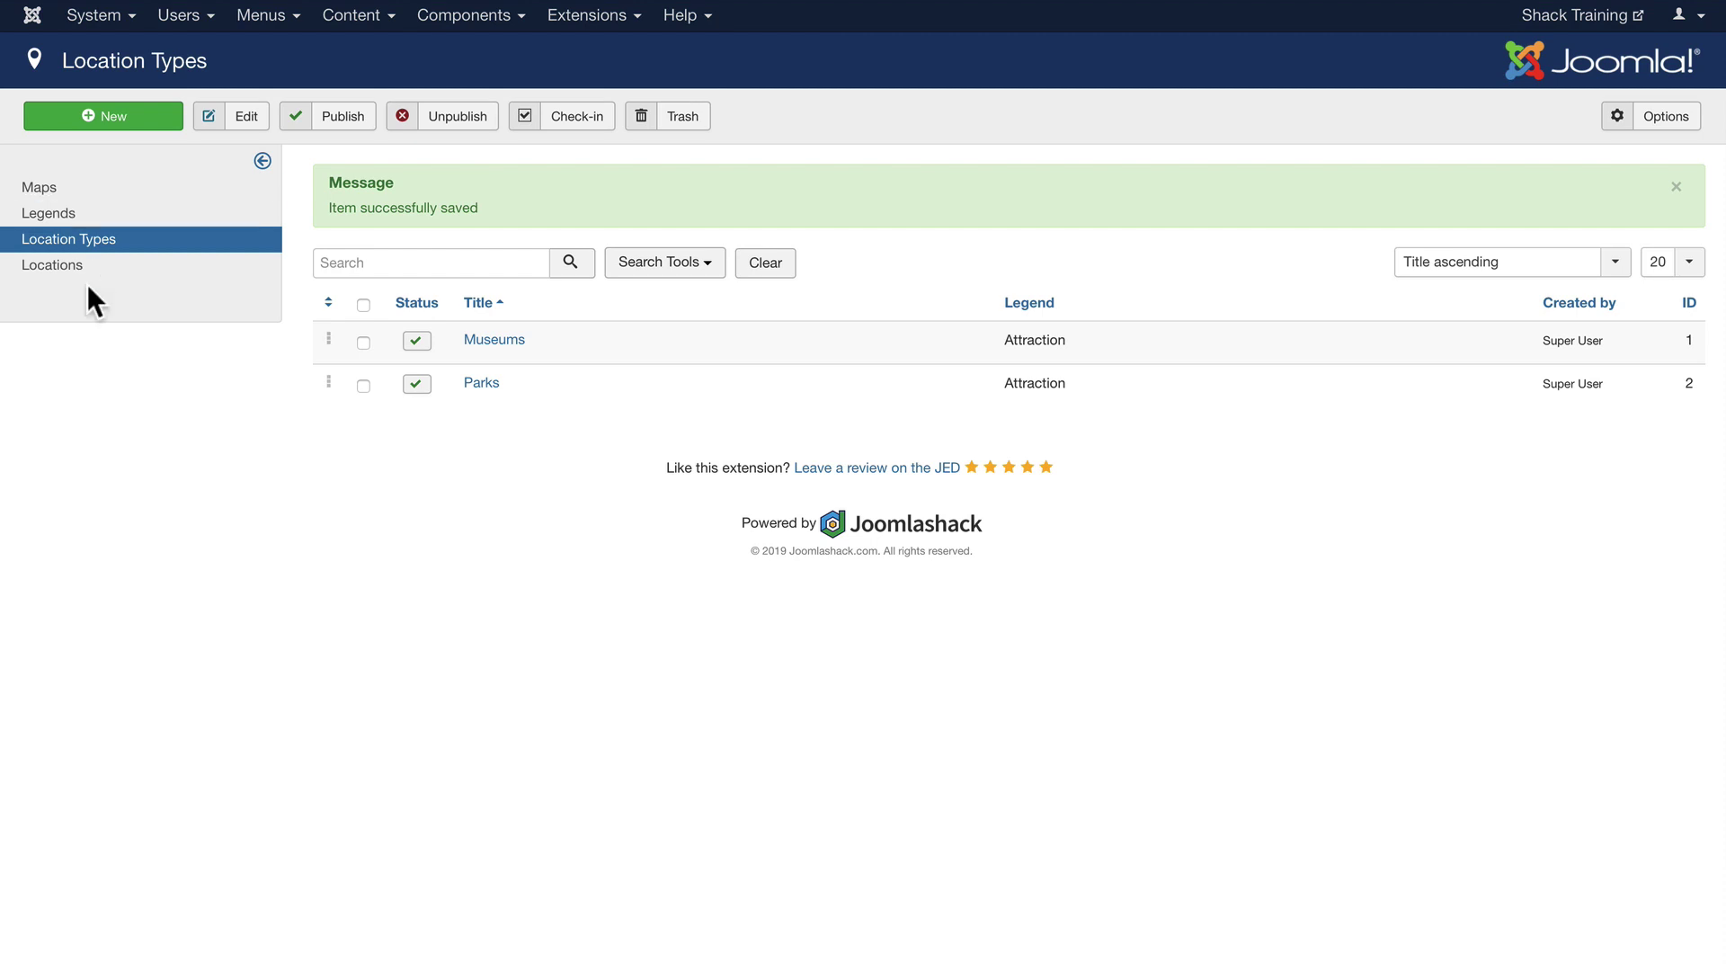
- Start a new location titled MOMA with Museums as its primary location type
{"action": "left_click", "coordinate": [53, 265]}
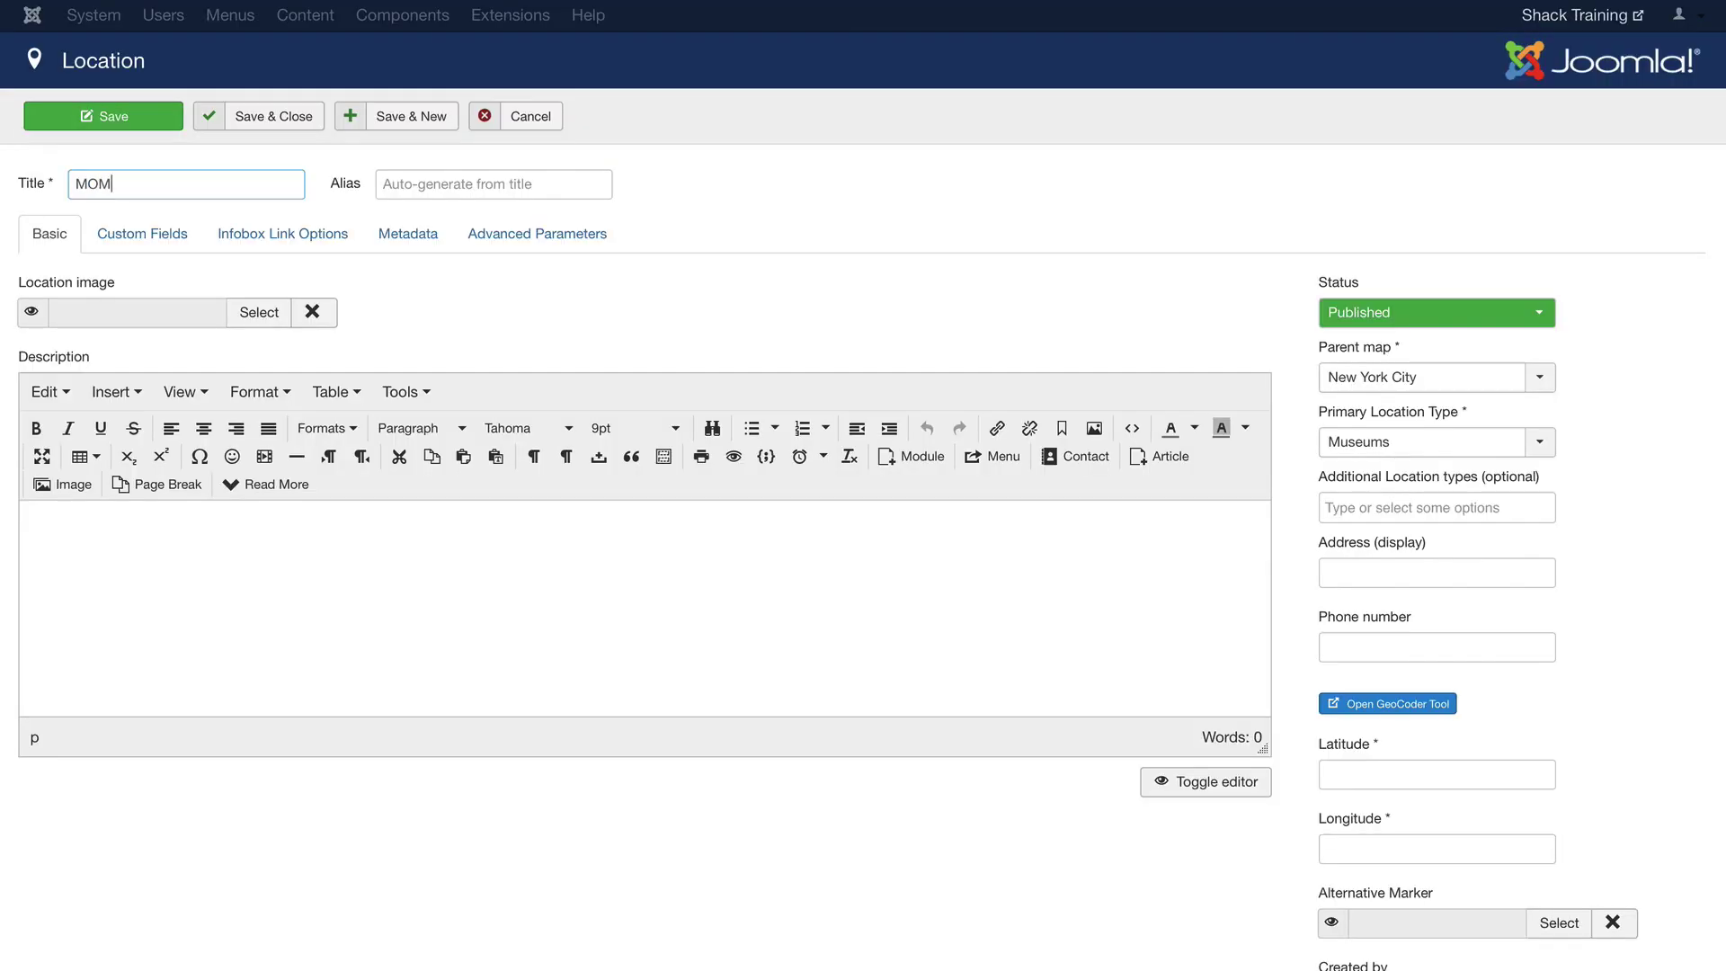
{"action": "type", "text": "A"}
{"action": "left_click", "coordinate": [1398, 456]}
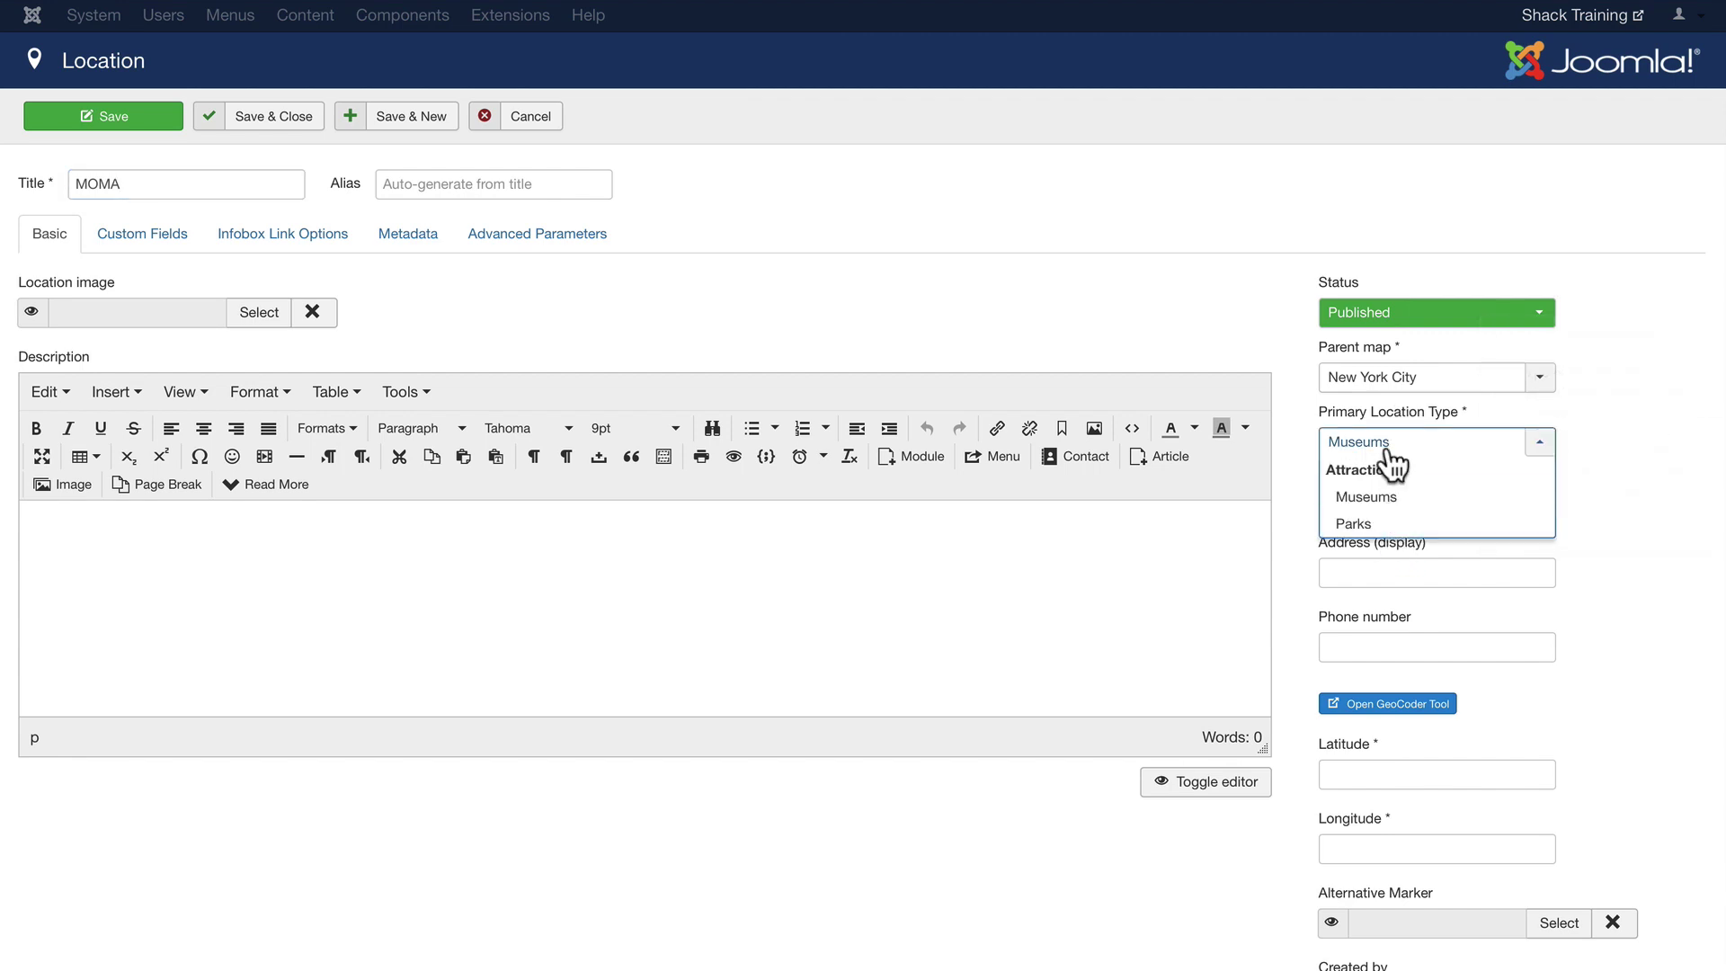
{"action": "left_click", "coordinate": [1623, 441]}
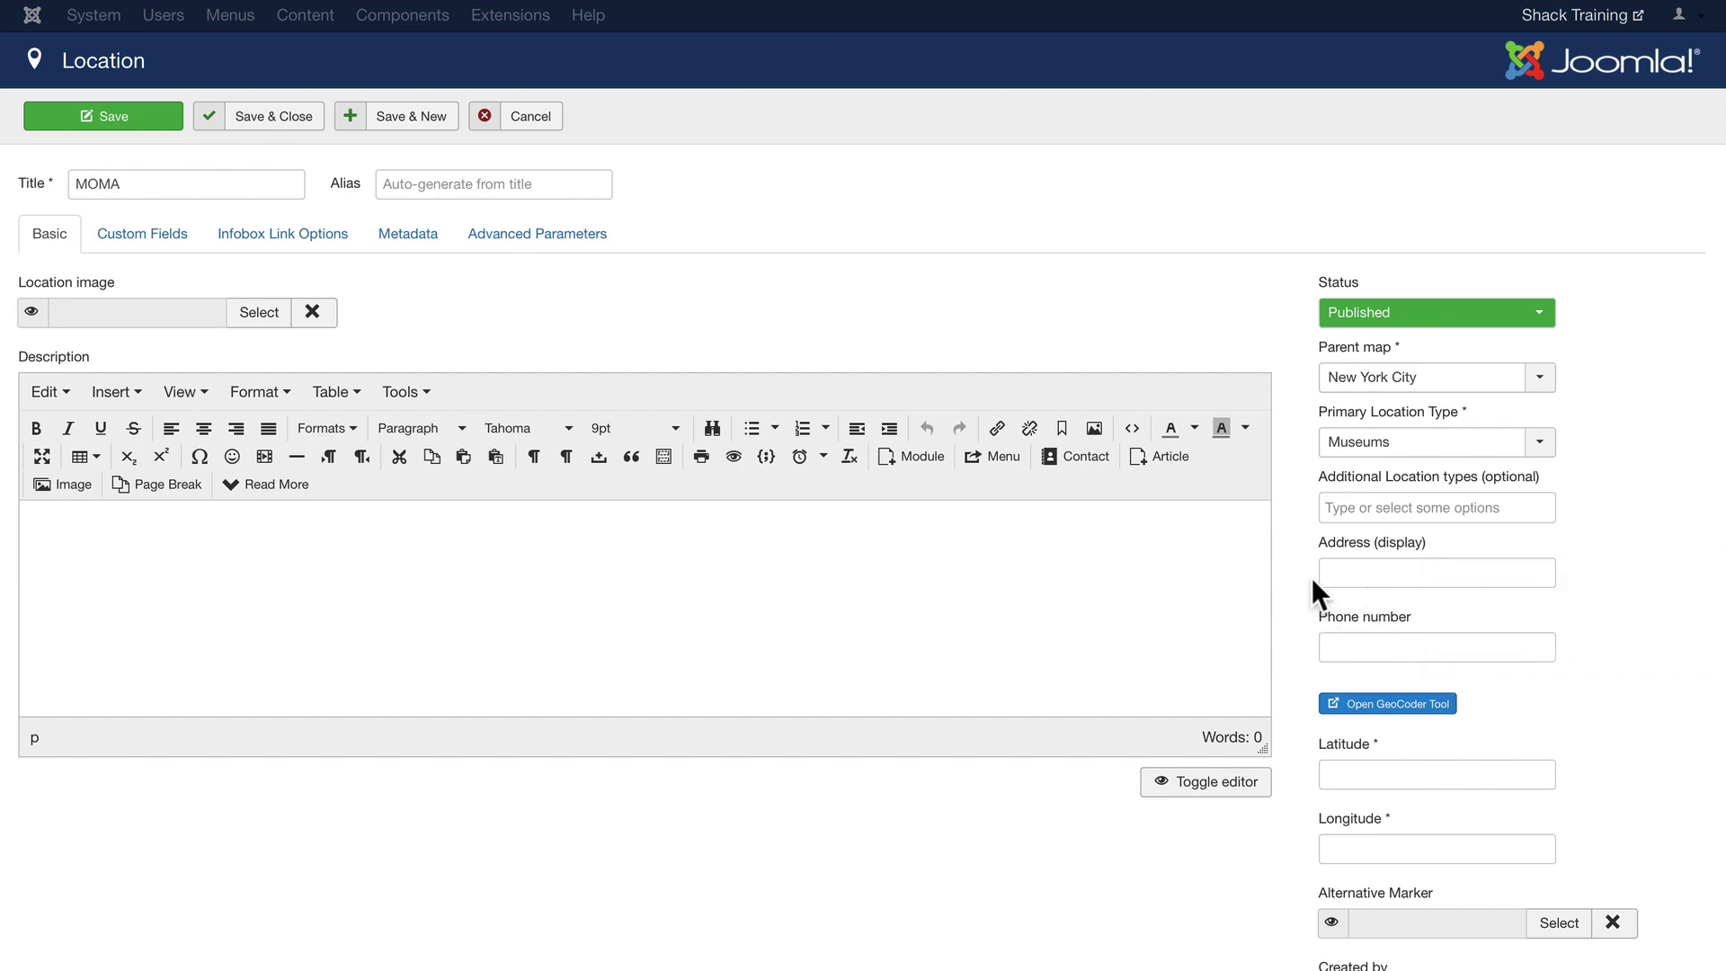
- Geocode the Museum of Modern Art New York and store latitude 40.7438112, longitude -73.9324
{"action": "left_click", "coordinate": [1384, 704]}
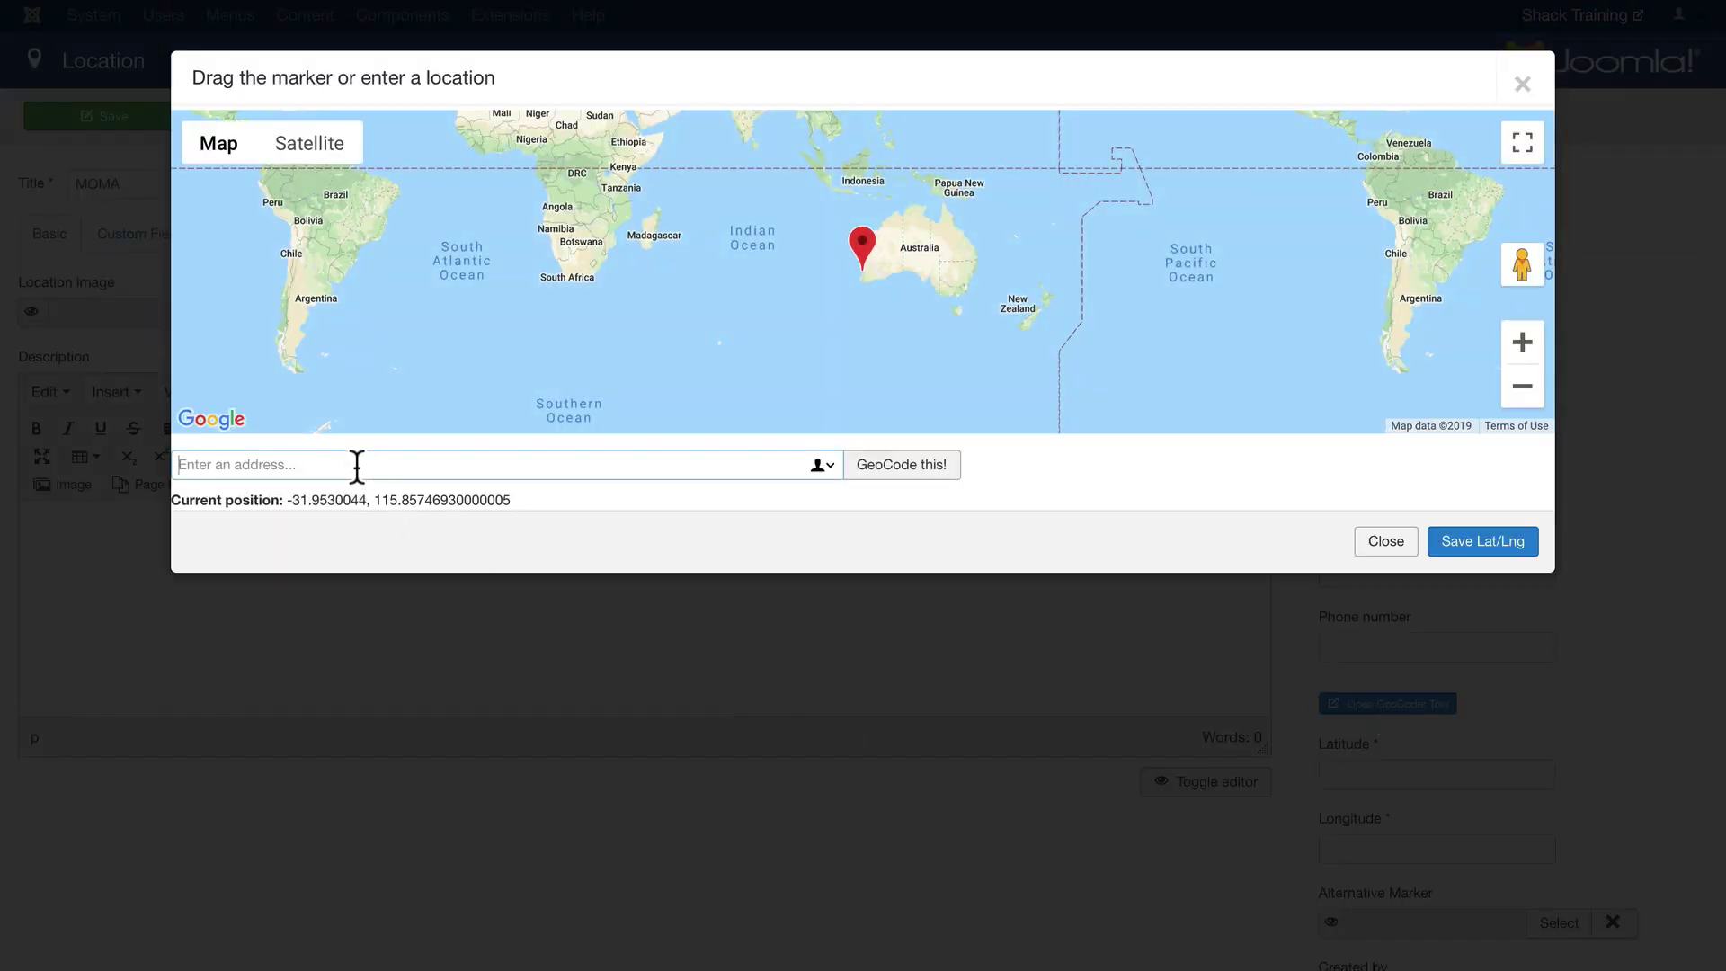
{"action": "type", "text": "Musuem of Modern Art New York"}
{"action": "left_click", "coordinate": [877, 469]}
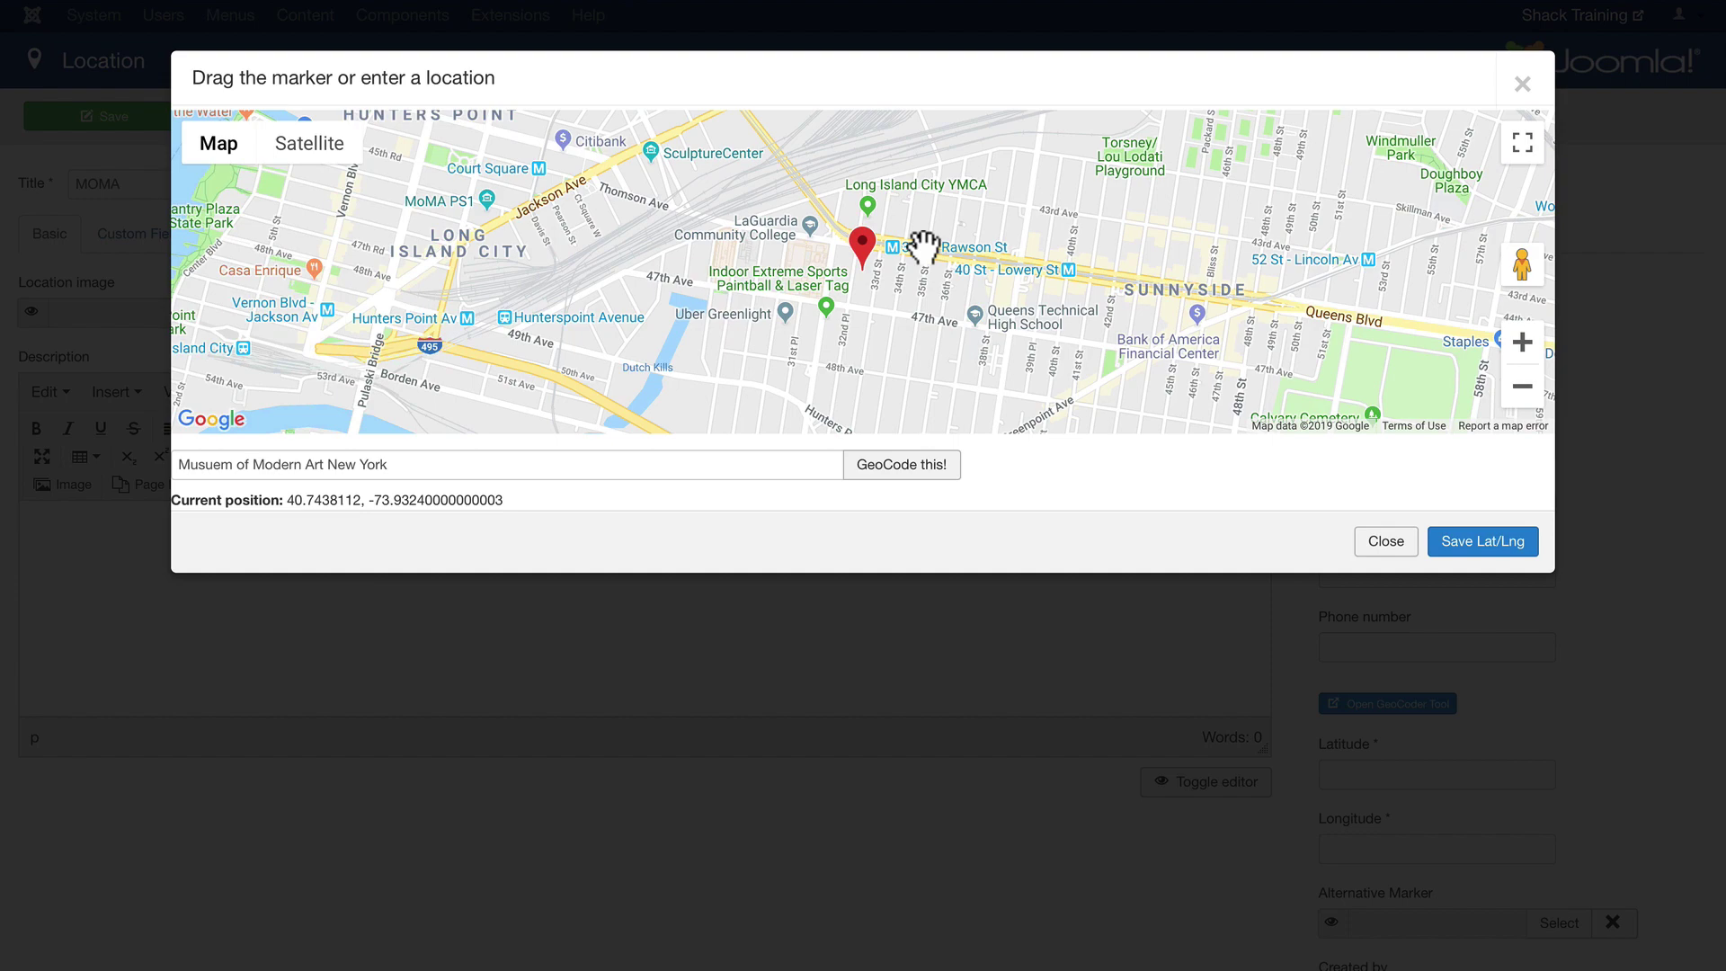
{"action": "left_click", "coordinate": [1522, 393]}
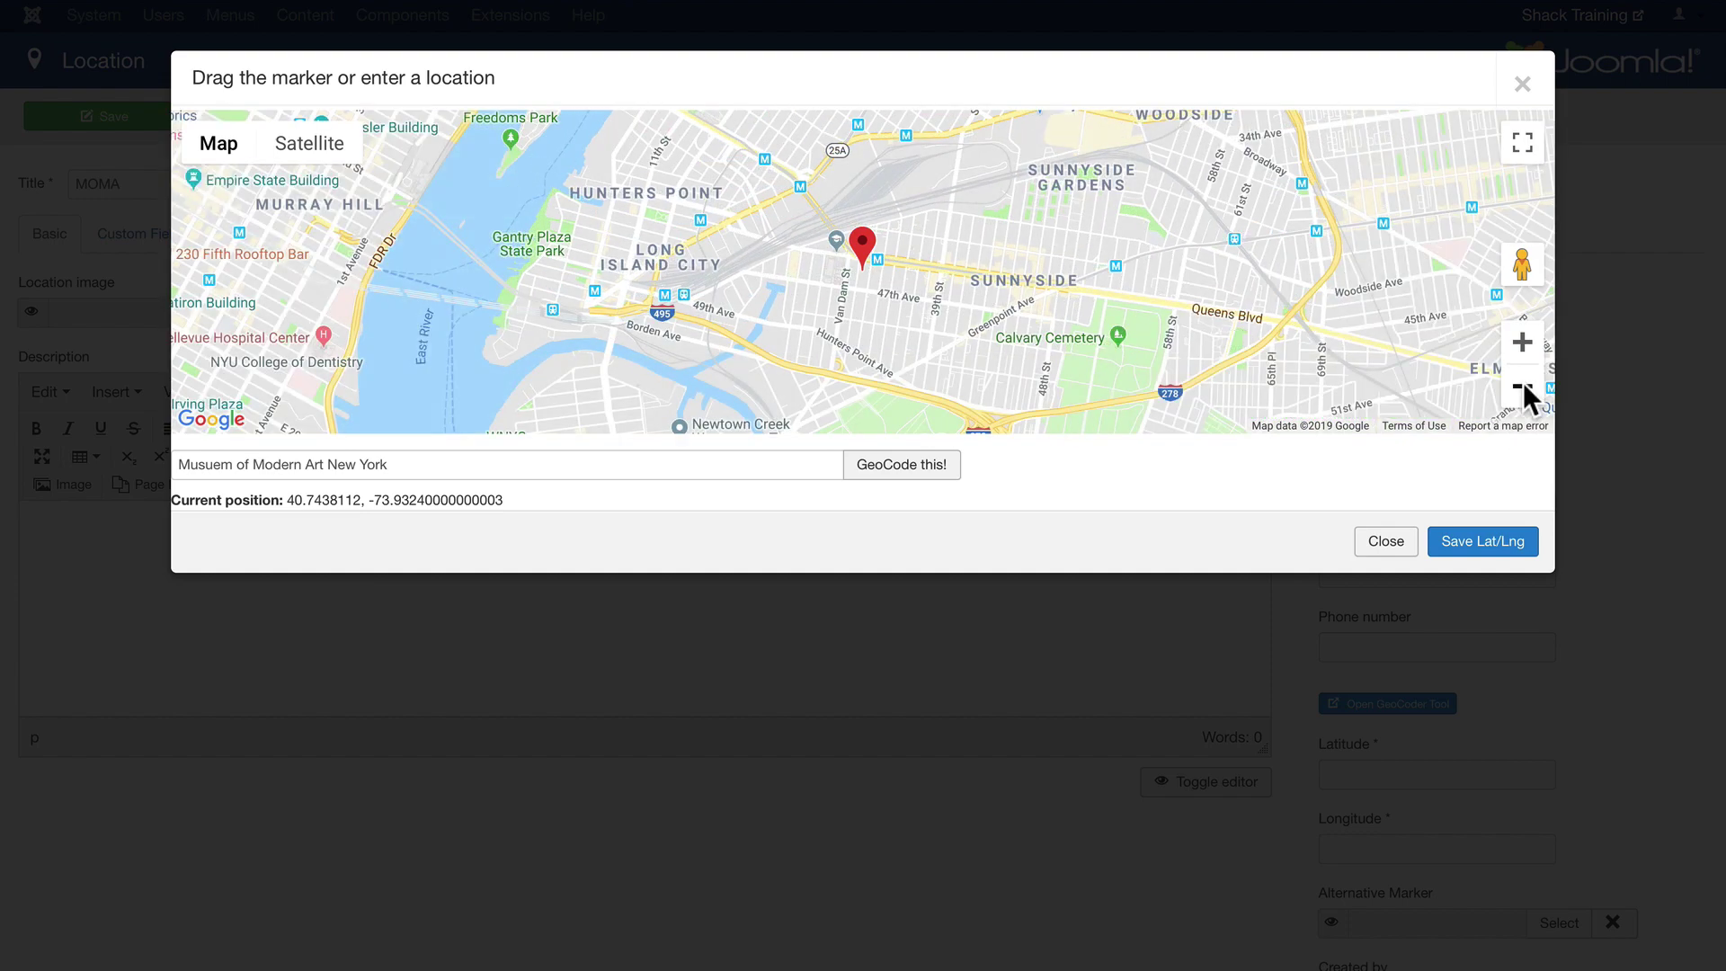
{"action": "left_click", "coordinate": [1523, 386]}
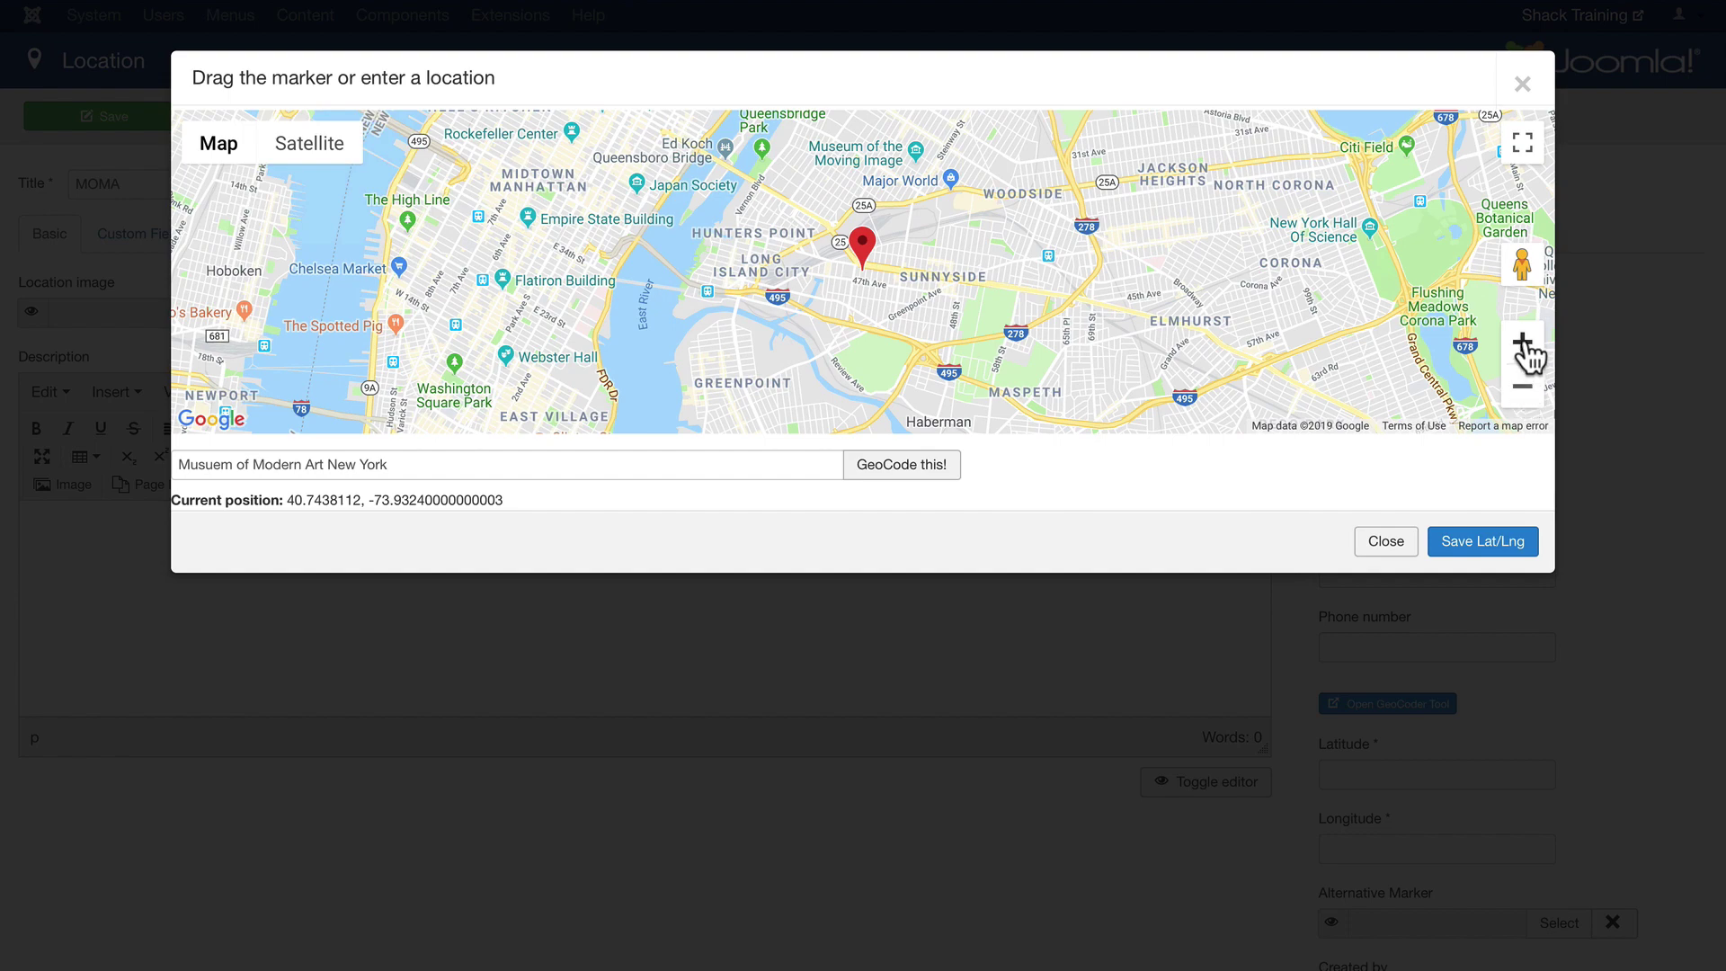
{"action": "left_click", "coordinate": [1523, 342]}
{"action": "left_click", "coordinate": [1523, 343]}
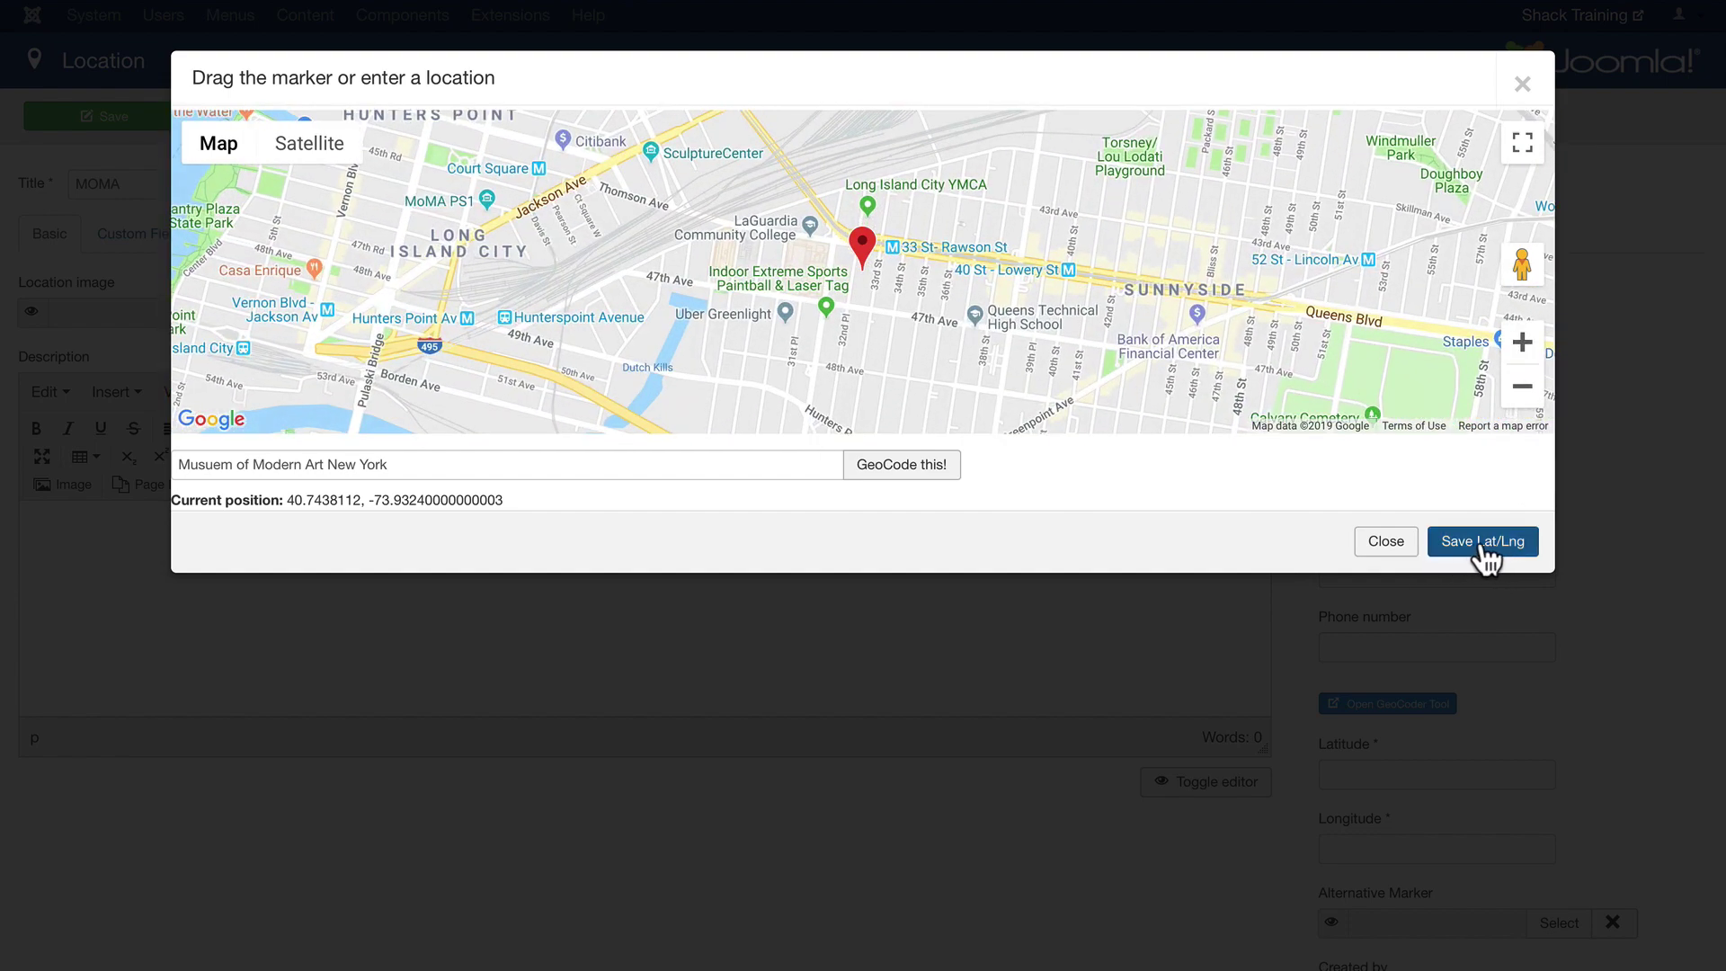
{"action": "left_click", "coordinate": [1482, 544]}
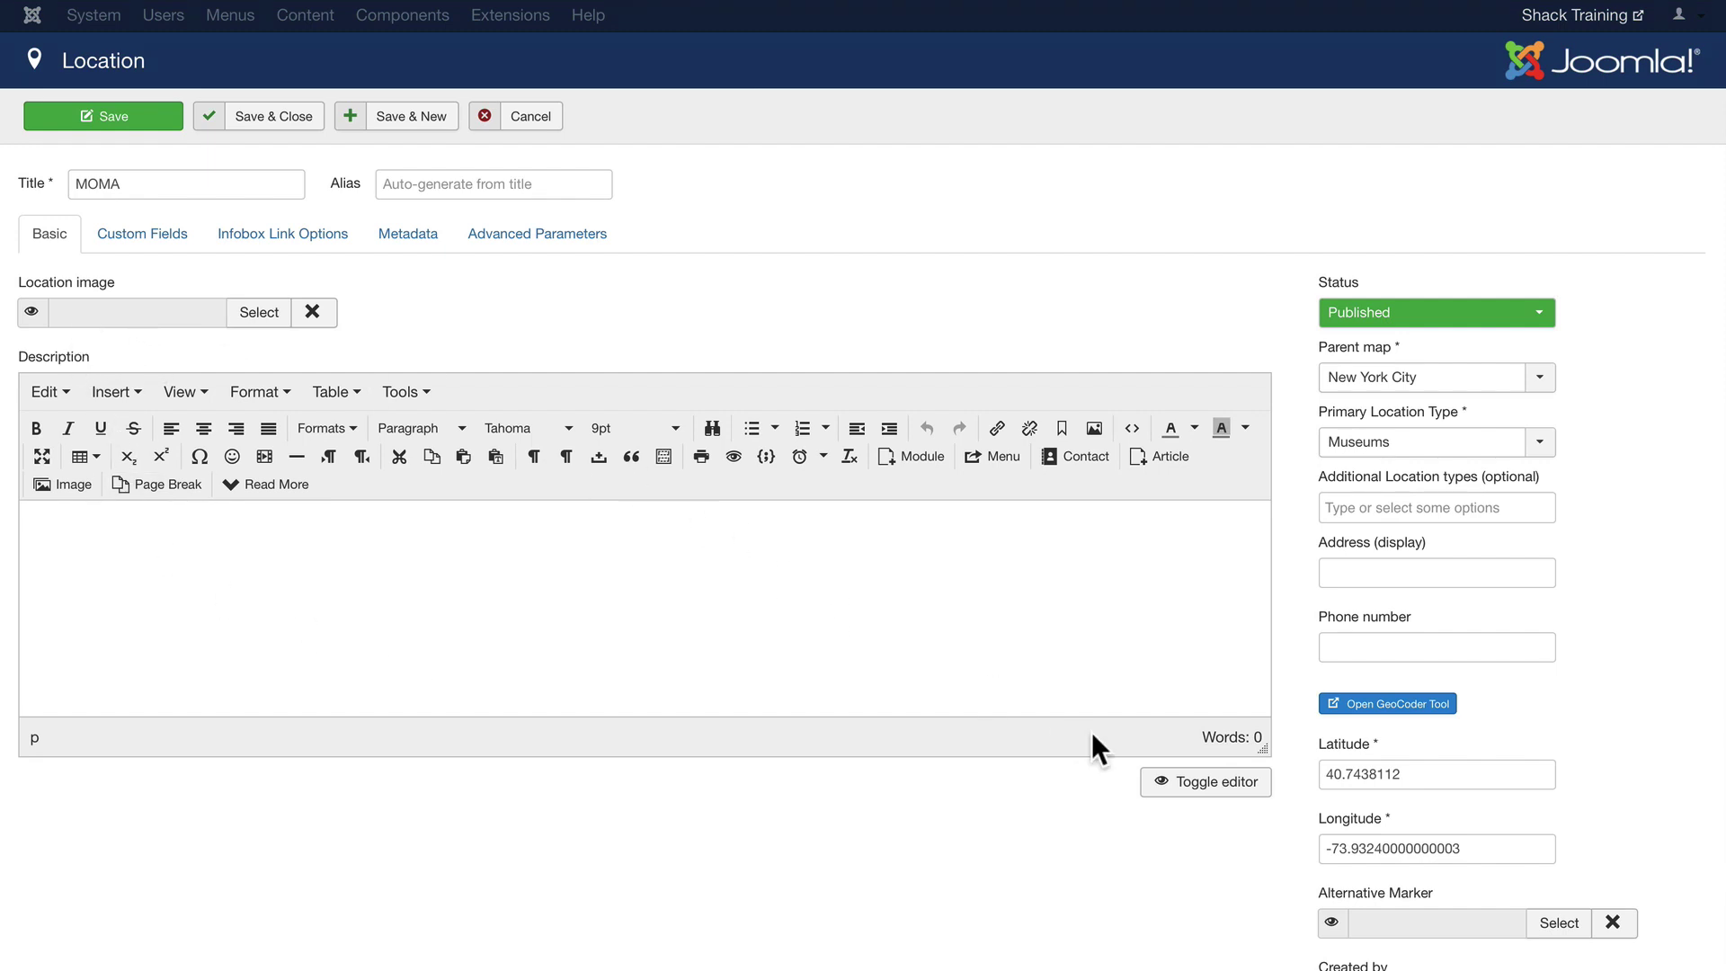
{"action": "mouse_move", "coordinate": [1372, 899]}
- Save MOMA and start a Statue of Liberty location on the New York City map, type Parks
{"action": "left_click", "coordinate": [415, 116]}
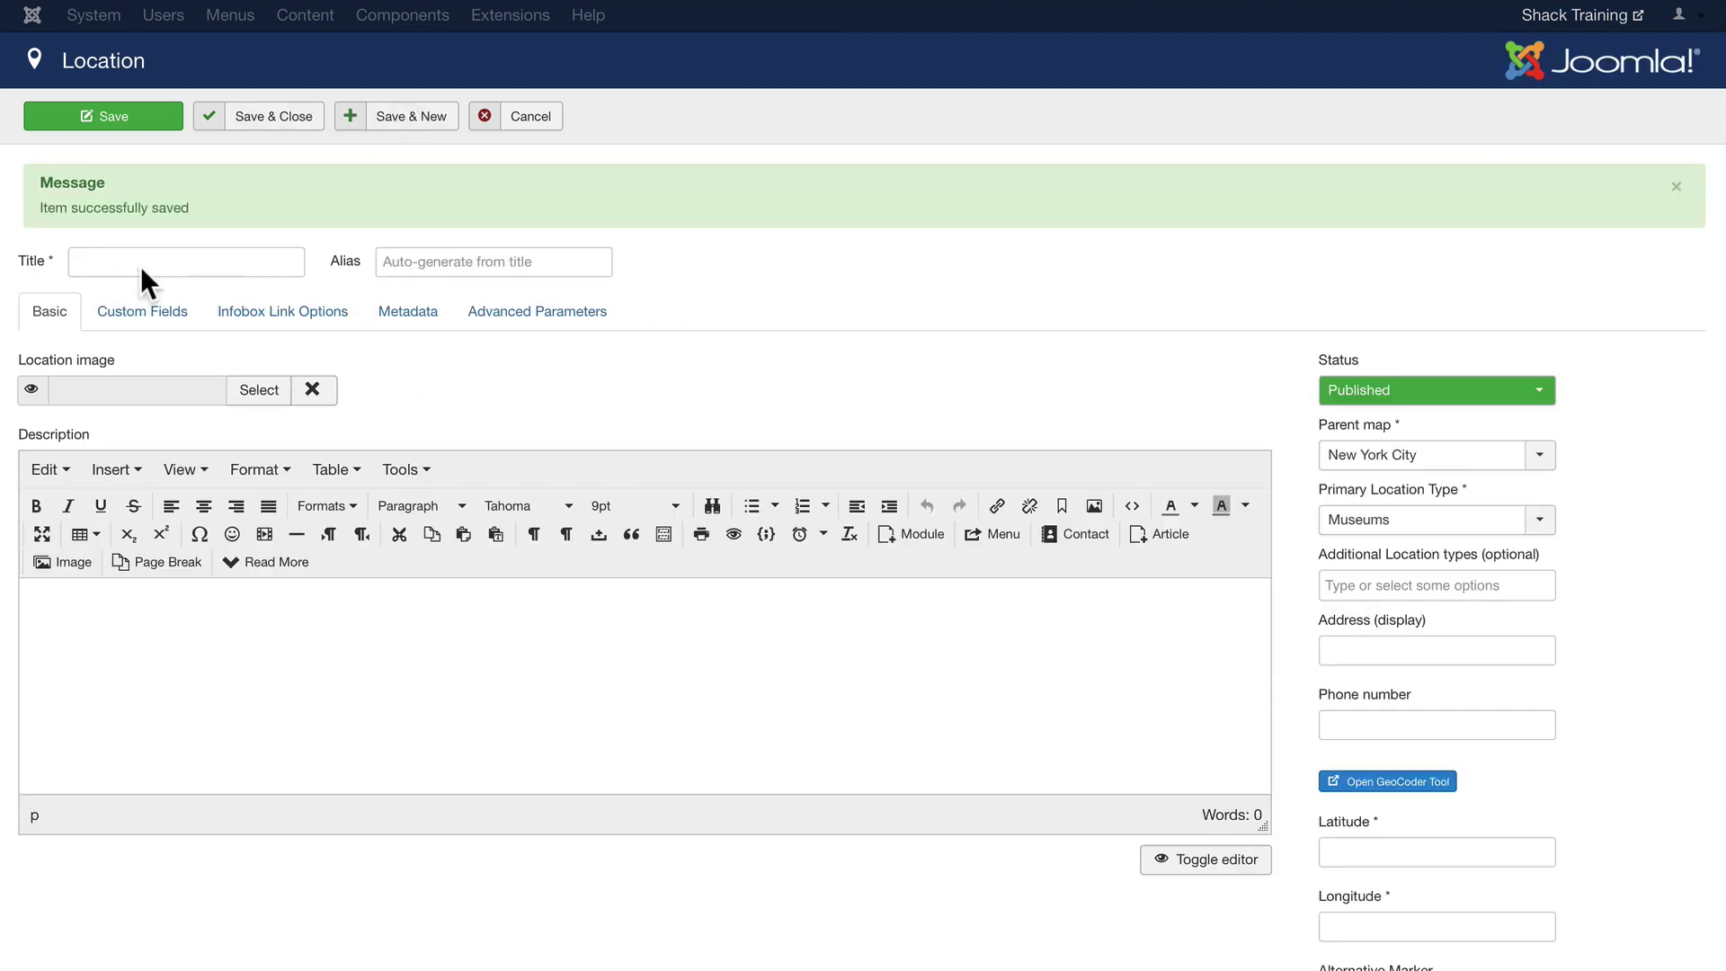
{"action": "left_click", "coordinate": [115, 262]}
{"action": "type", "text": "Statue of Liberty"}
{"action": "left_click", "coordinate": [1366, 456]}
{"action": "left_click", "coordinate": [1348, 486]}
{"action": "left_click", "coordinate": [1352, 520]}
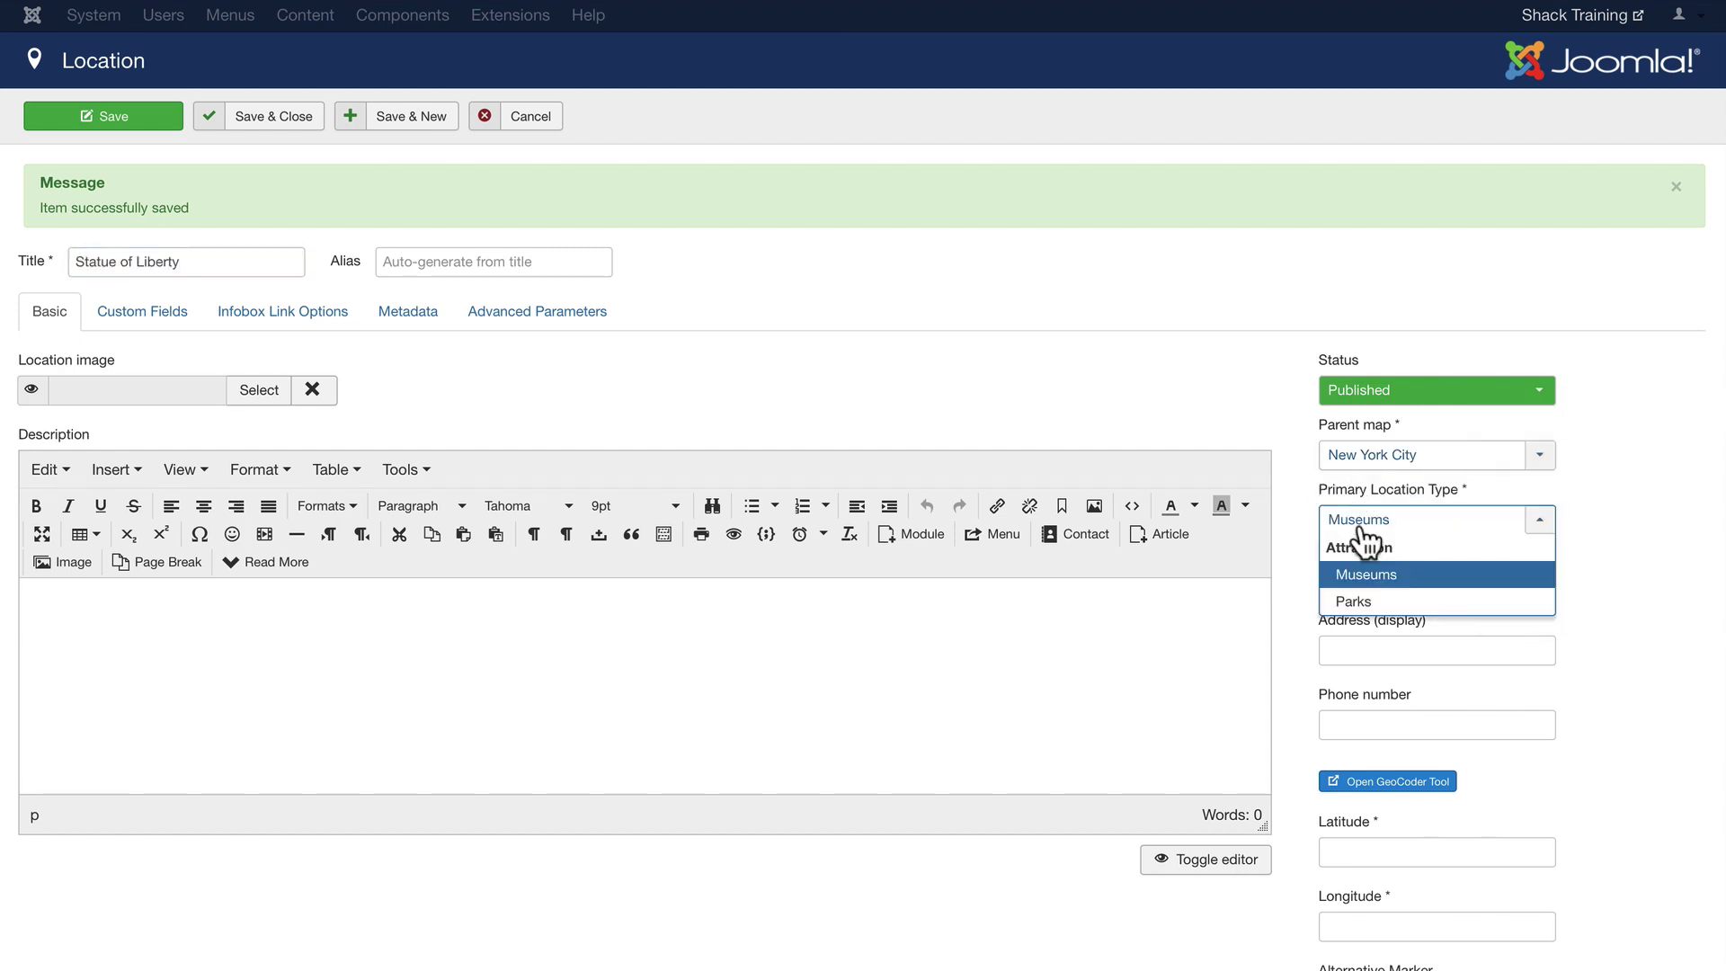
{"action": "left_click", "coordinate": [1356, 602]}
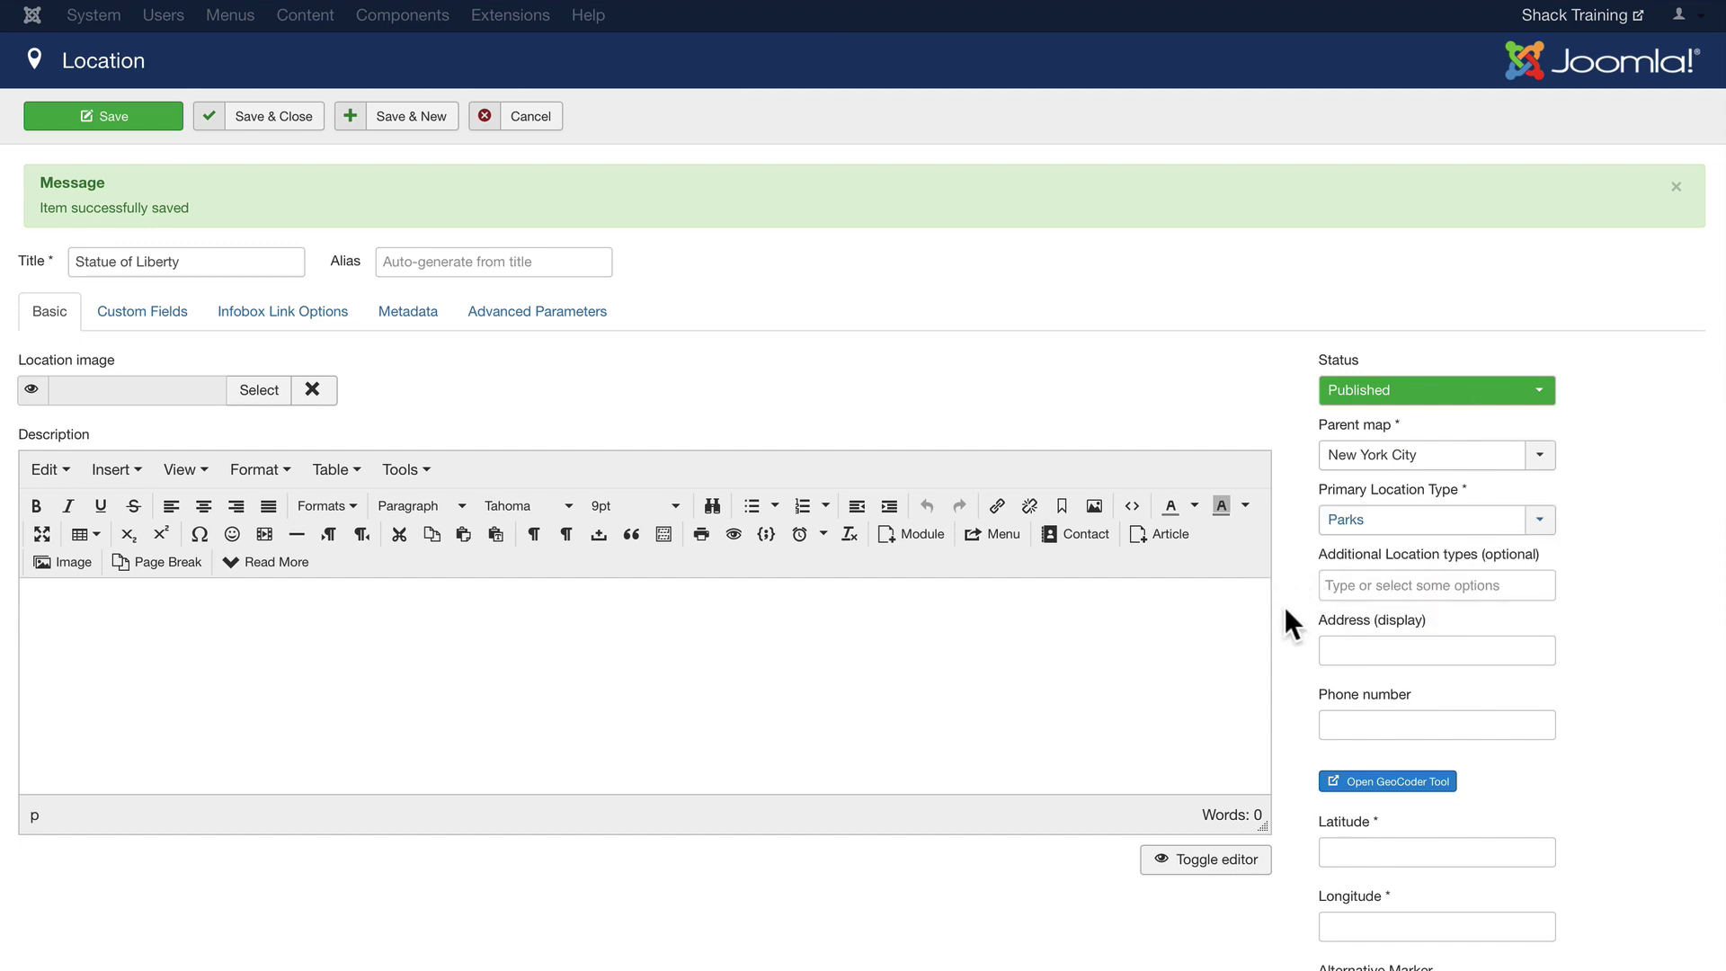
- Geocode the Statue of Liberty to fill latitude 40.6892494, longitude -74.0445004
{"action": "left_click", "coordinate": [1381, 781]}
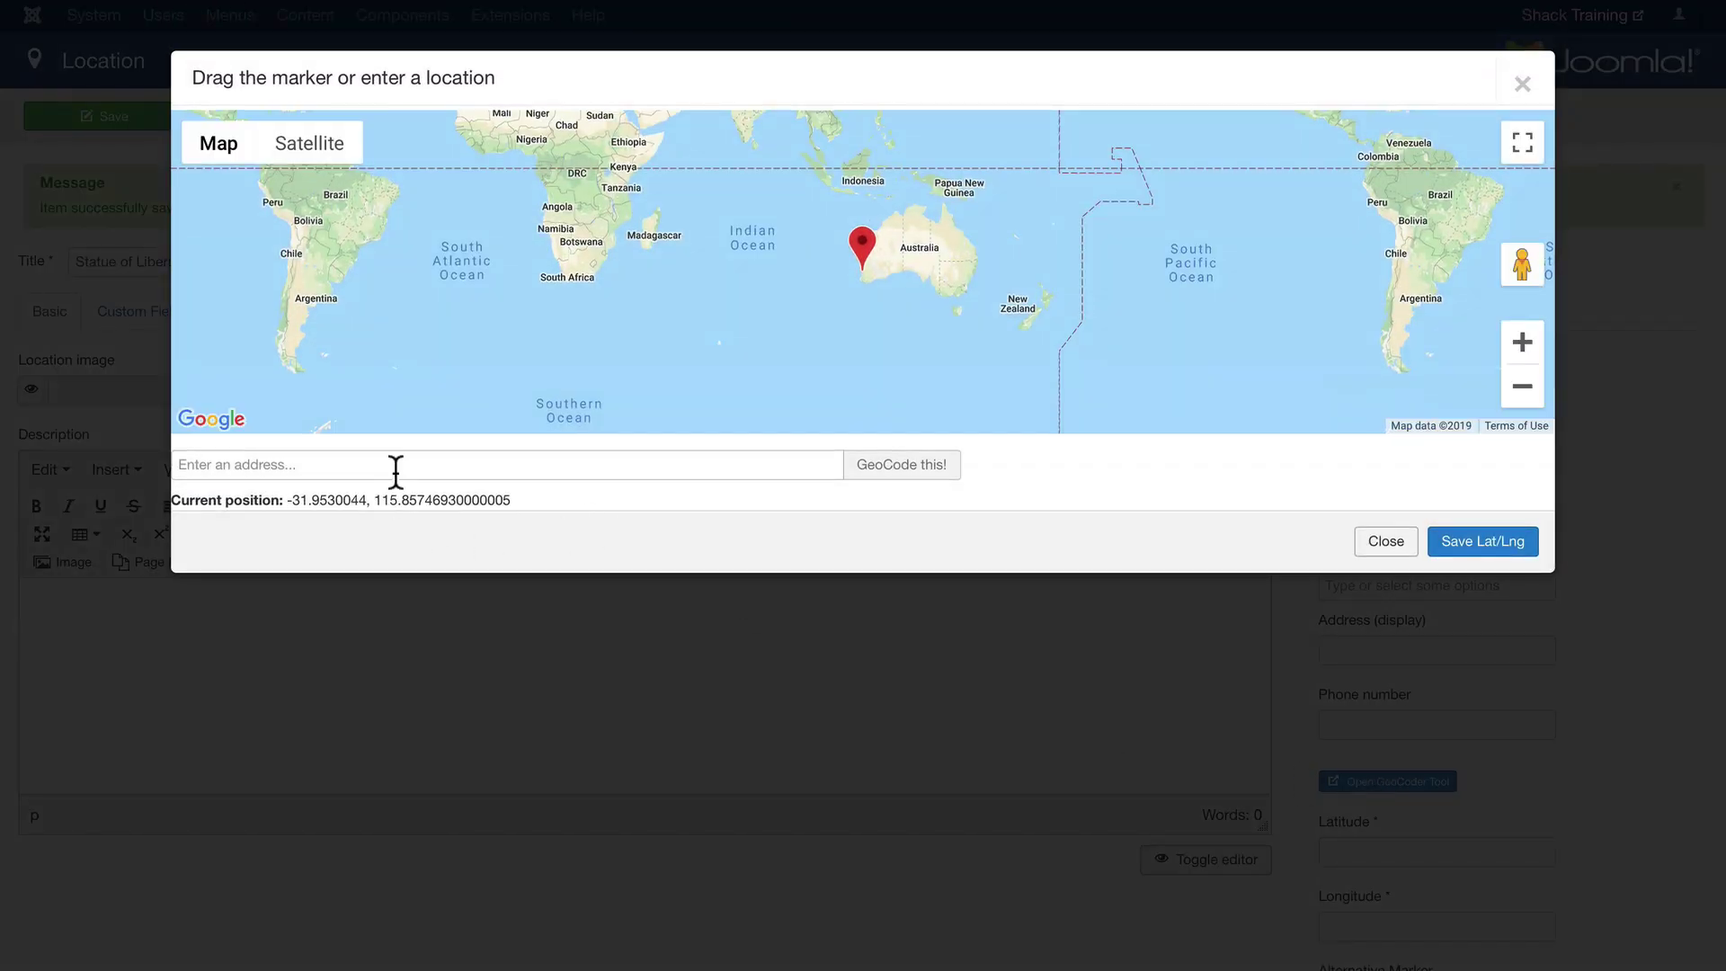
{"action": "left_click", "coordinate": [397, 469]}
{"action": "type", "text": "S"}
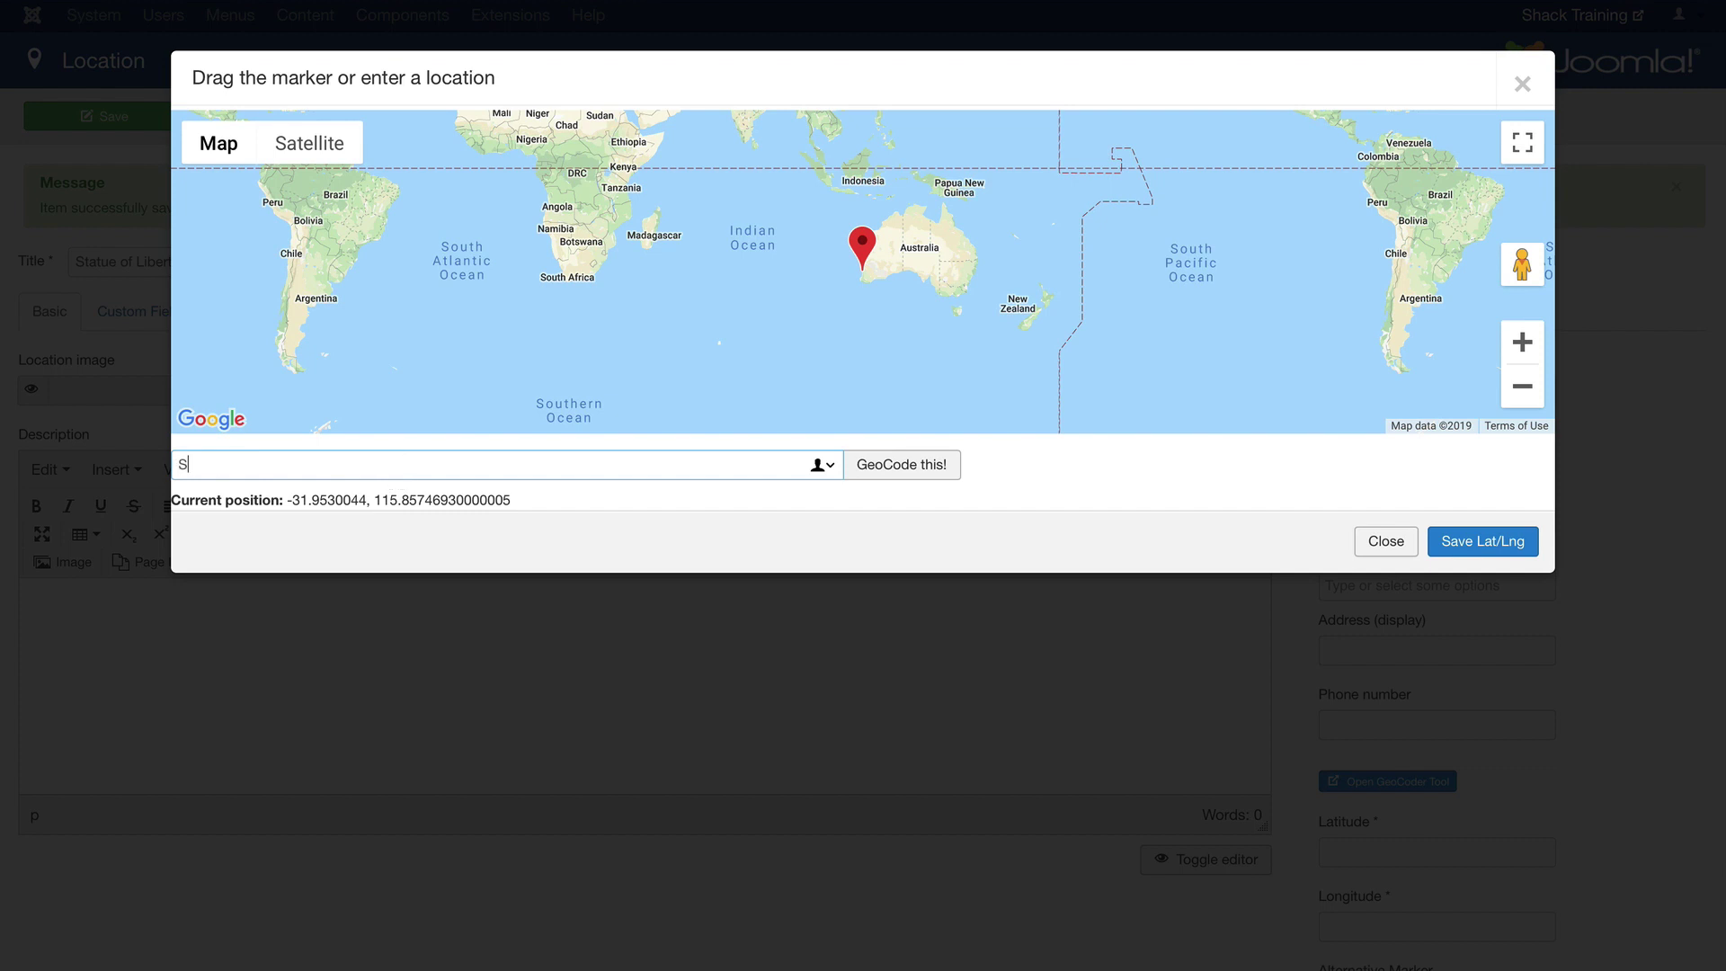
{"action": "type", "text": "tatue of LIberty"}
{"action": "left_click", "coordinate": [890, 467]}
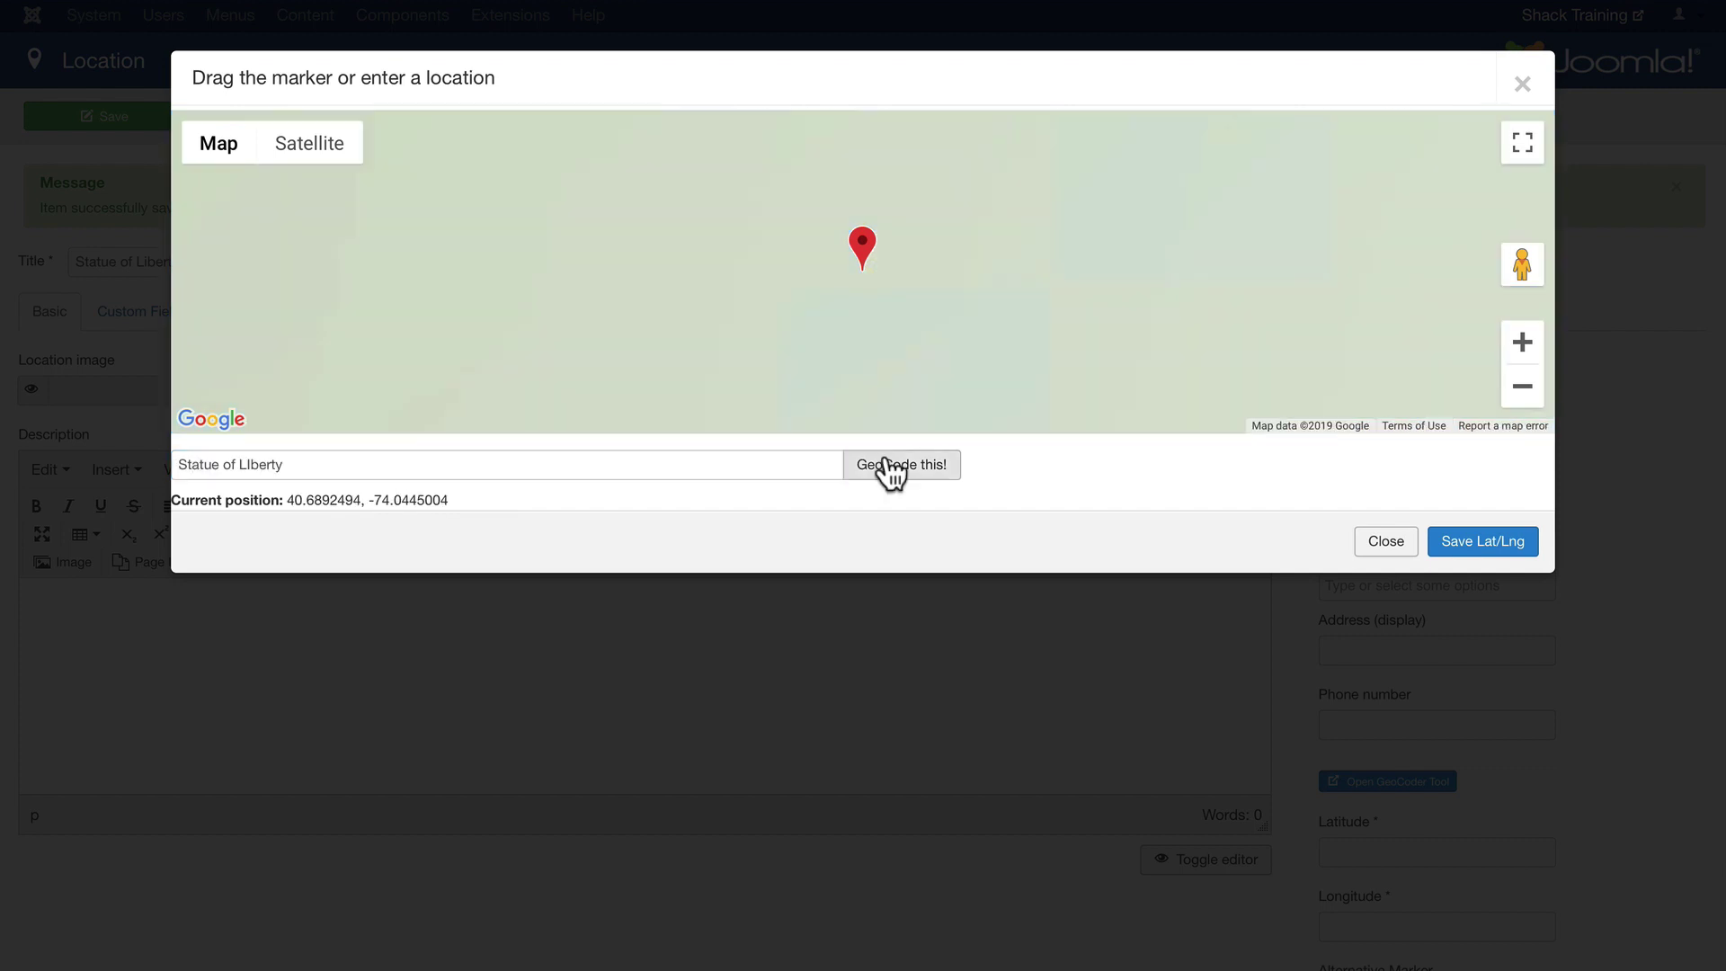
{"action": "left_click", "coordinate": [1483, 542]}
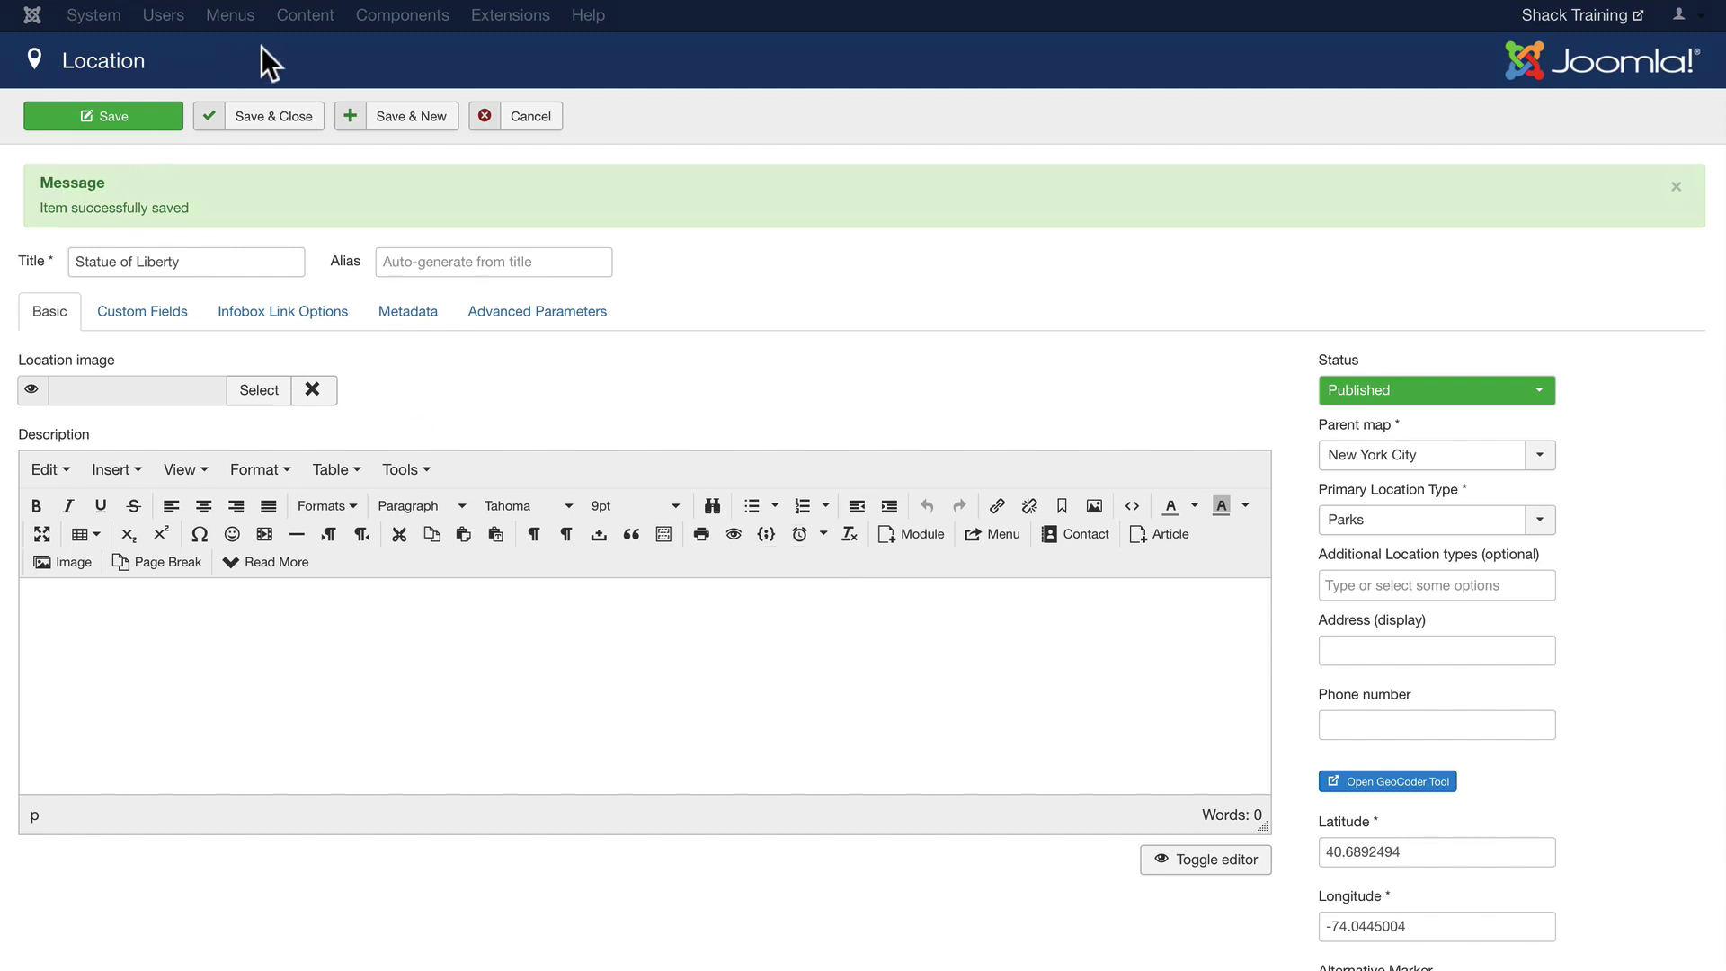
- Save the Statue of Liberty location and review the Maps, Legends, Location Types and Locations lists
{"action": "left_click", "coordinate": [263, 115]}
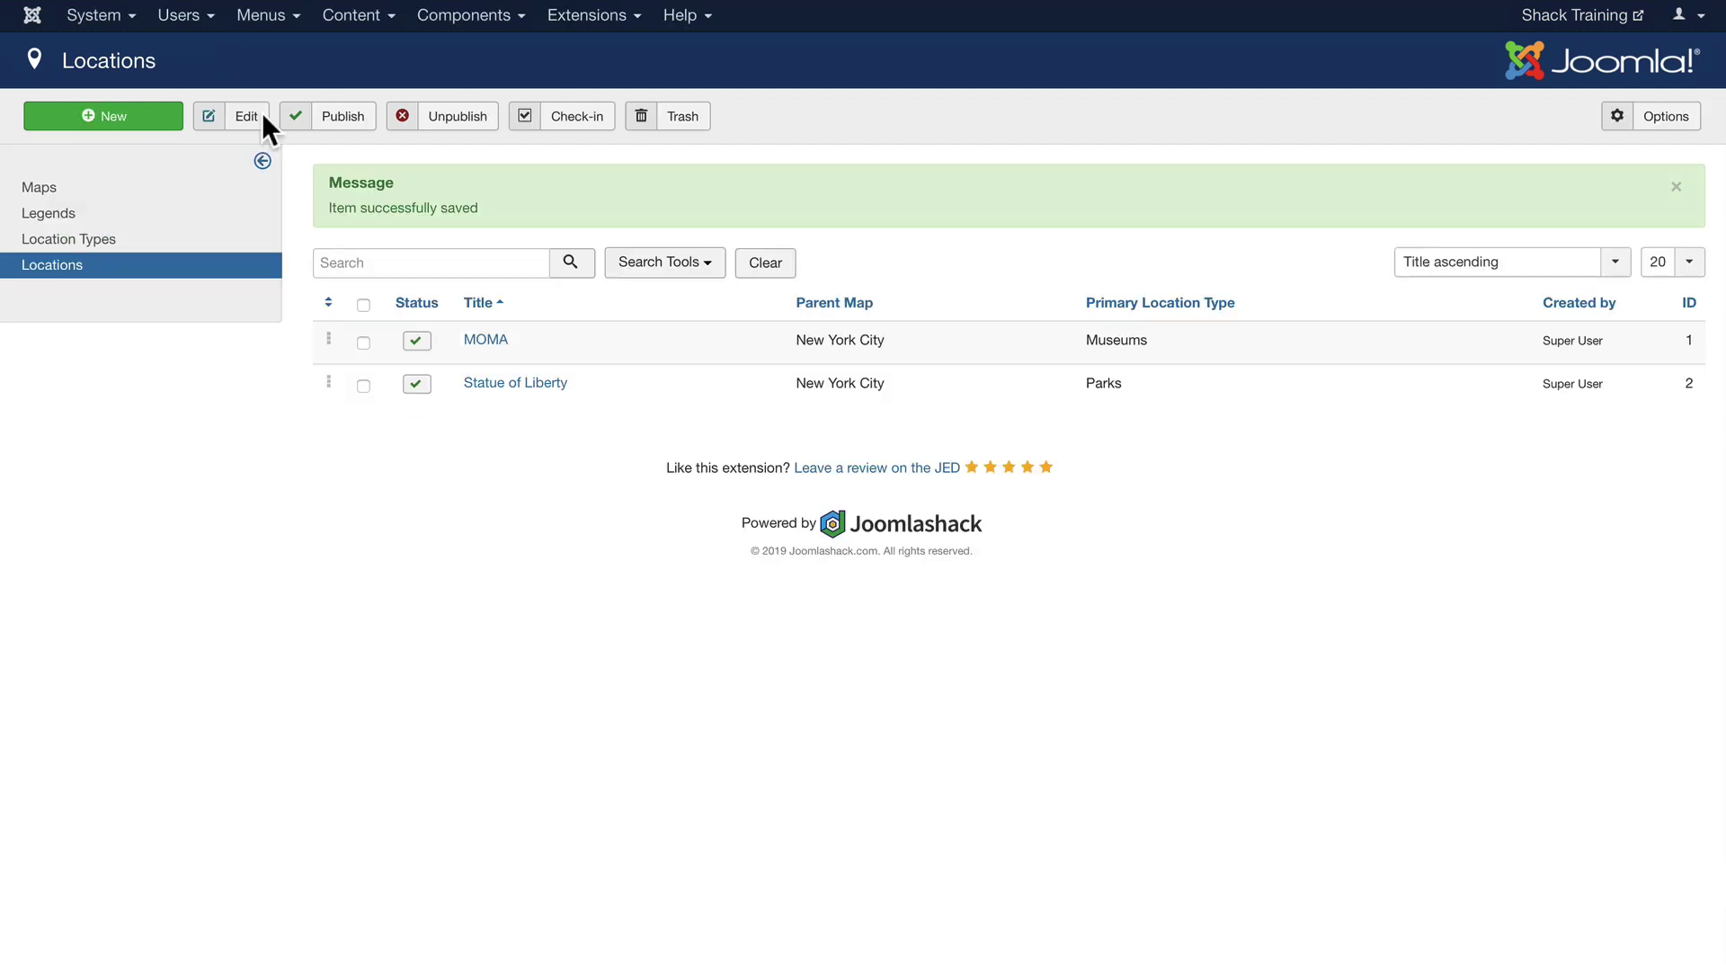
{"action": "left_click", "coordinate": [35, 186]}
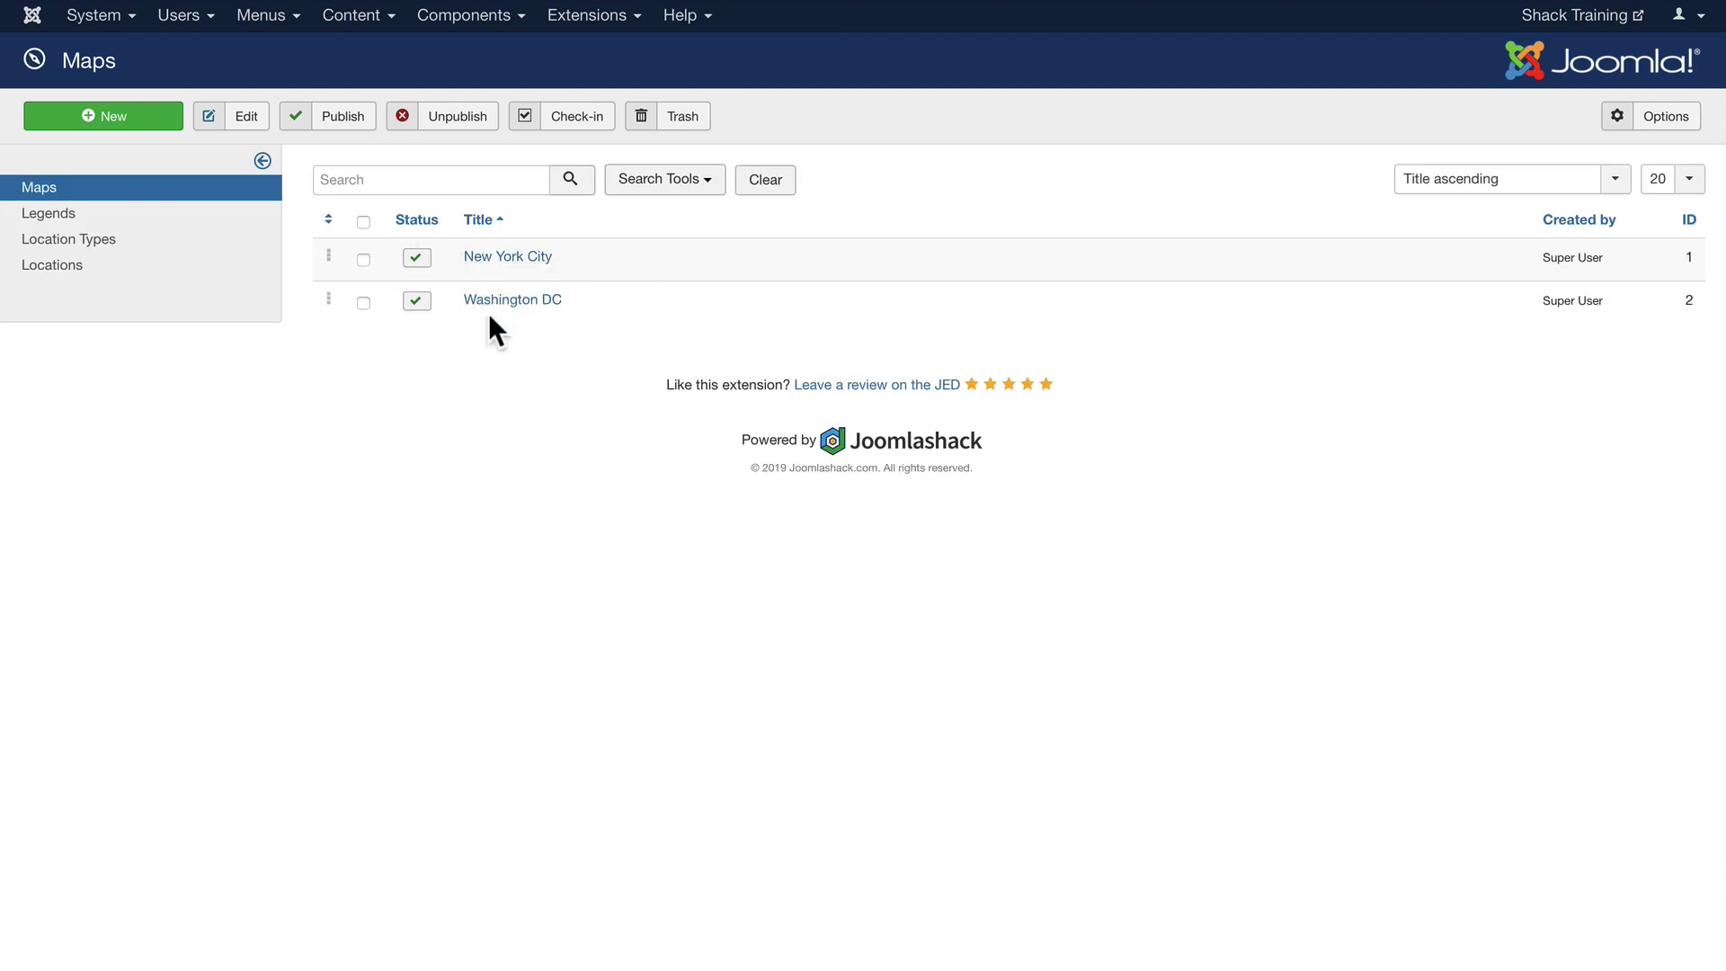
{"action": "left_click", "coordinate": [42, 212]}
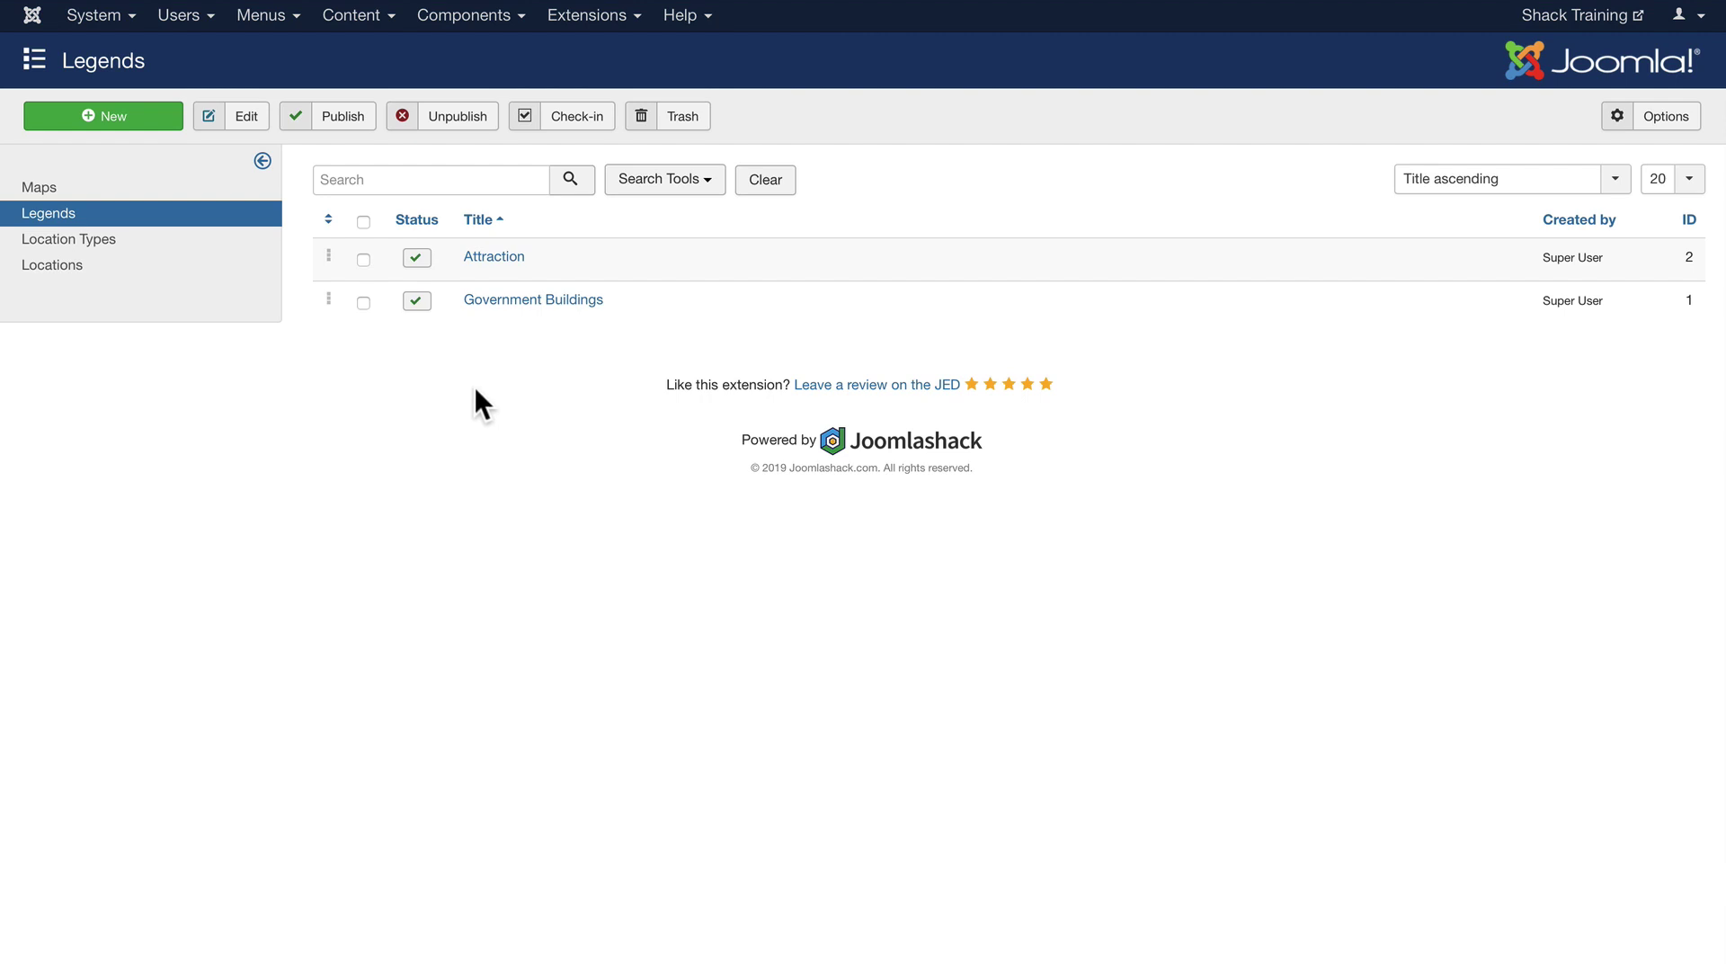
{"action": "left_click", "coordinate": [124, 239]}
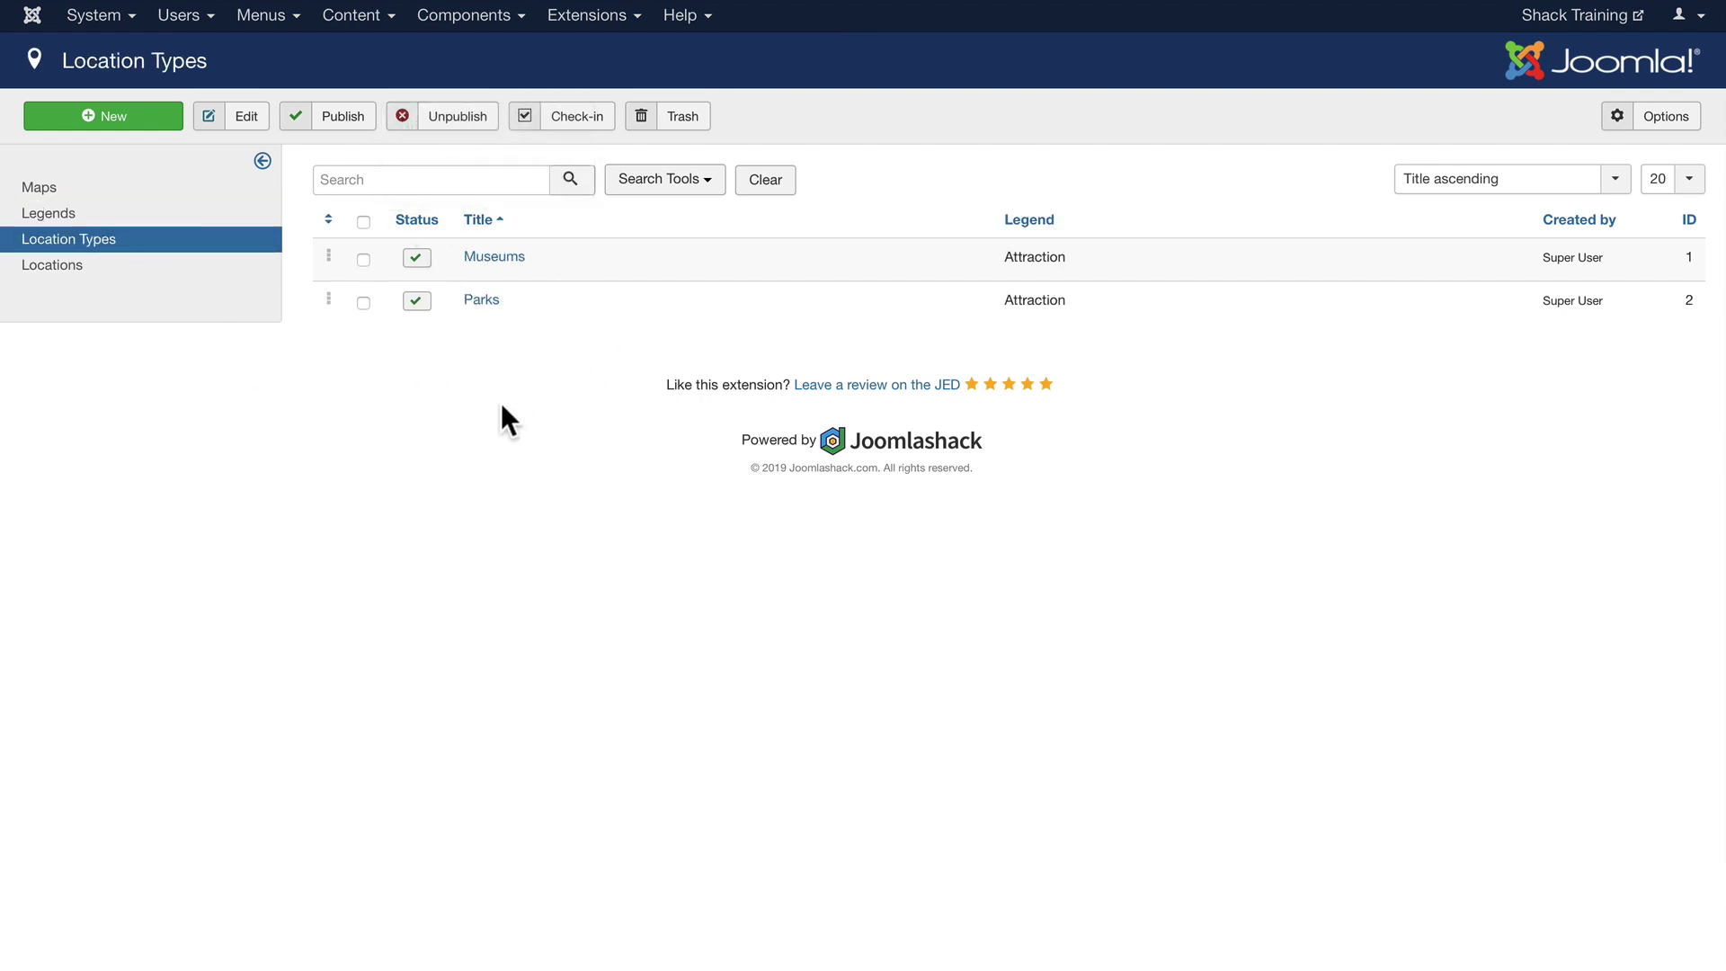
{"action": "left_click", "coordinate": [67, 270]}
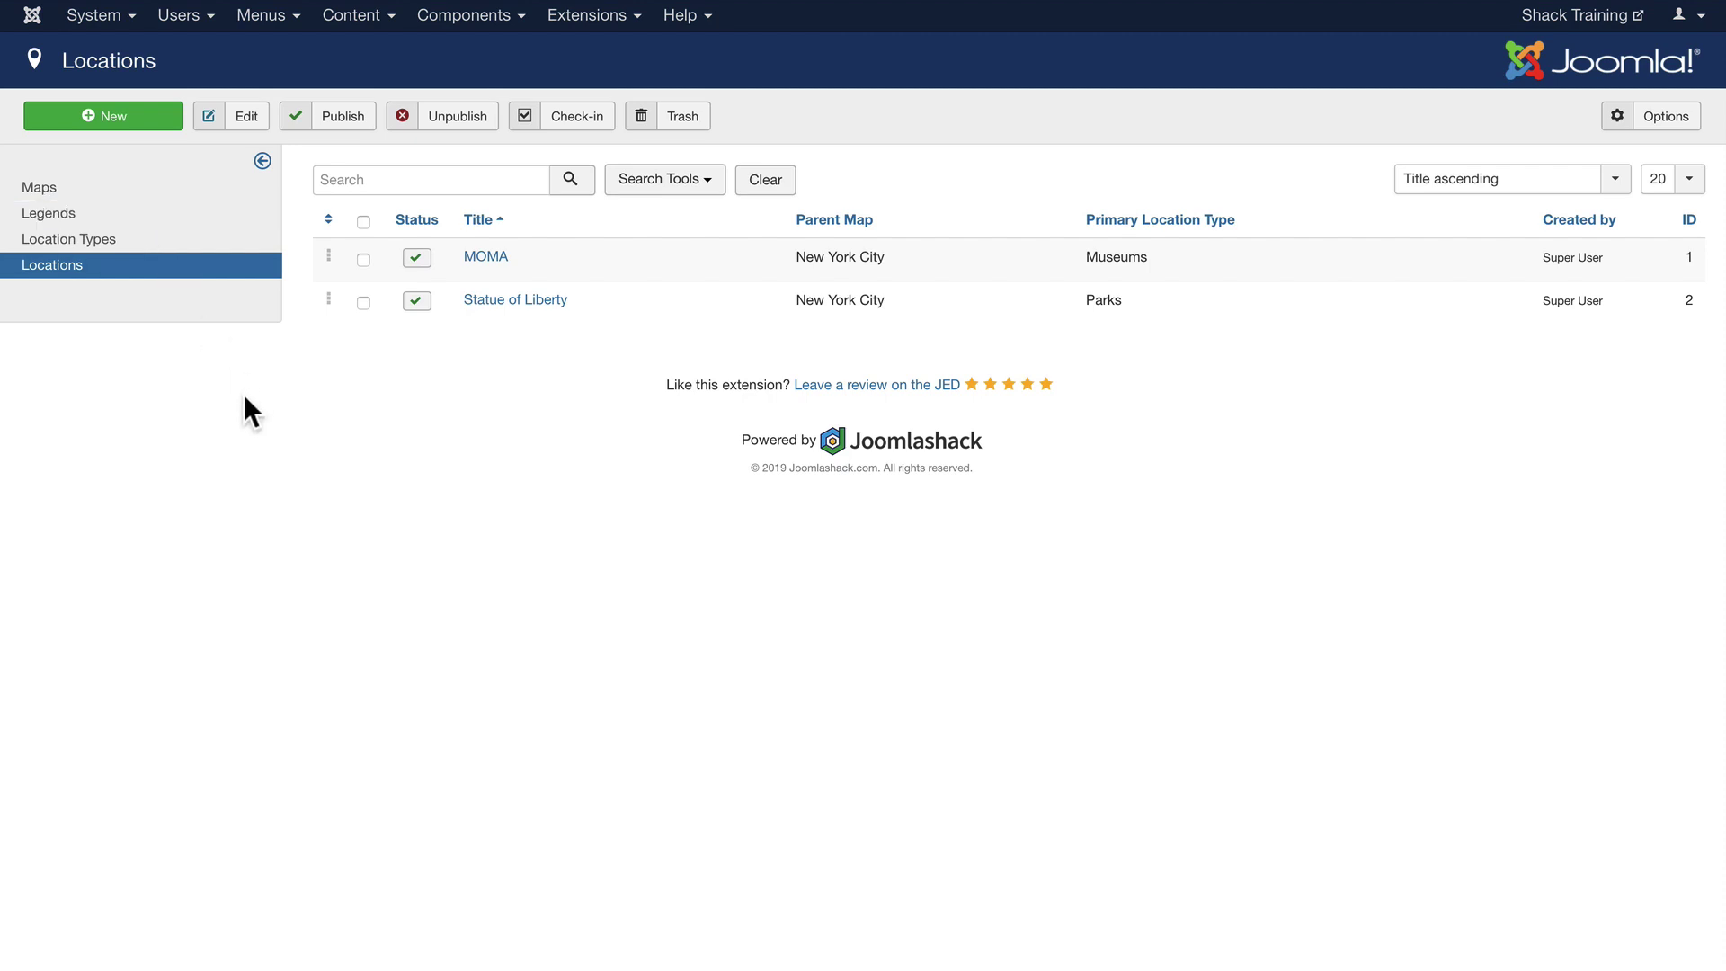
- Create a new Main Menu item titled 'Shack Location - New York'
{"action": "left_click", "coordinate": [246, 20]}
{"action": "mouse_move", "coordinate": [260, 166]}
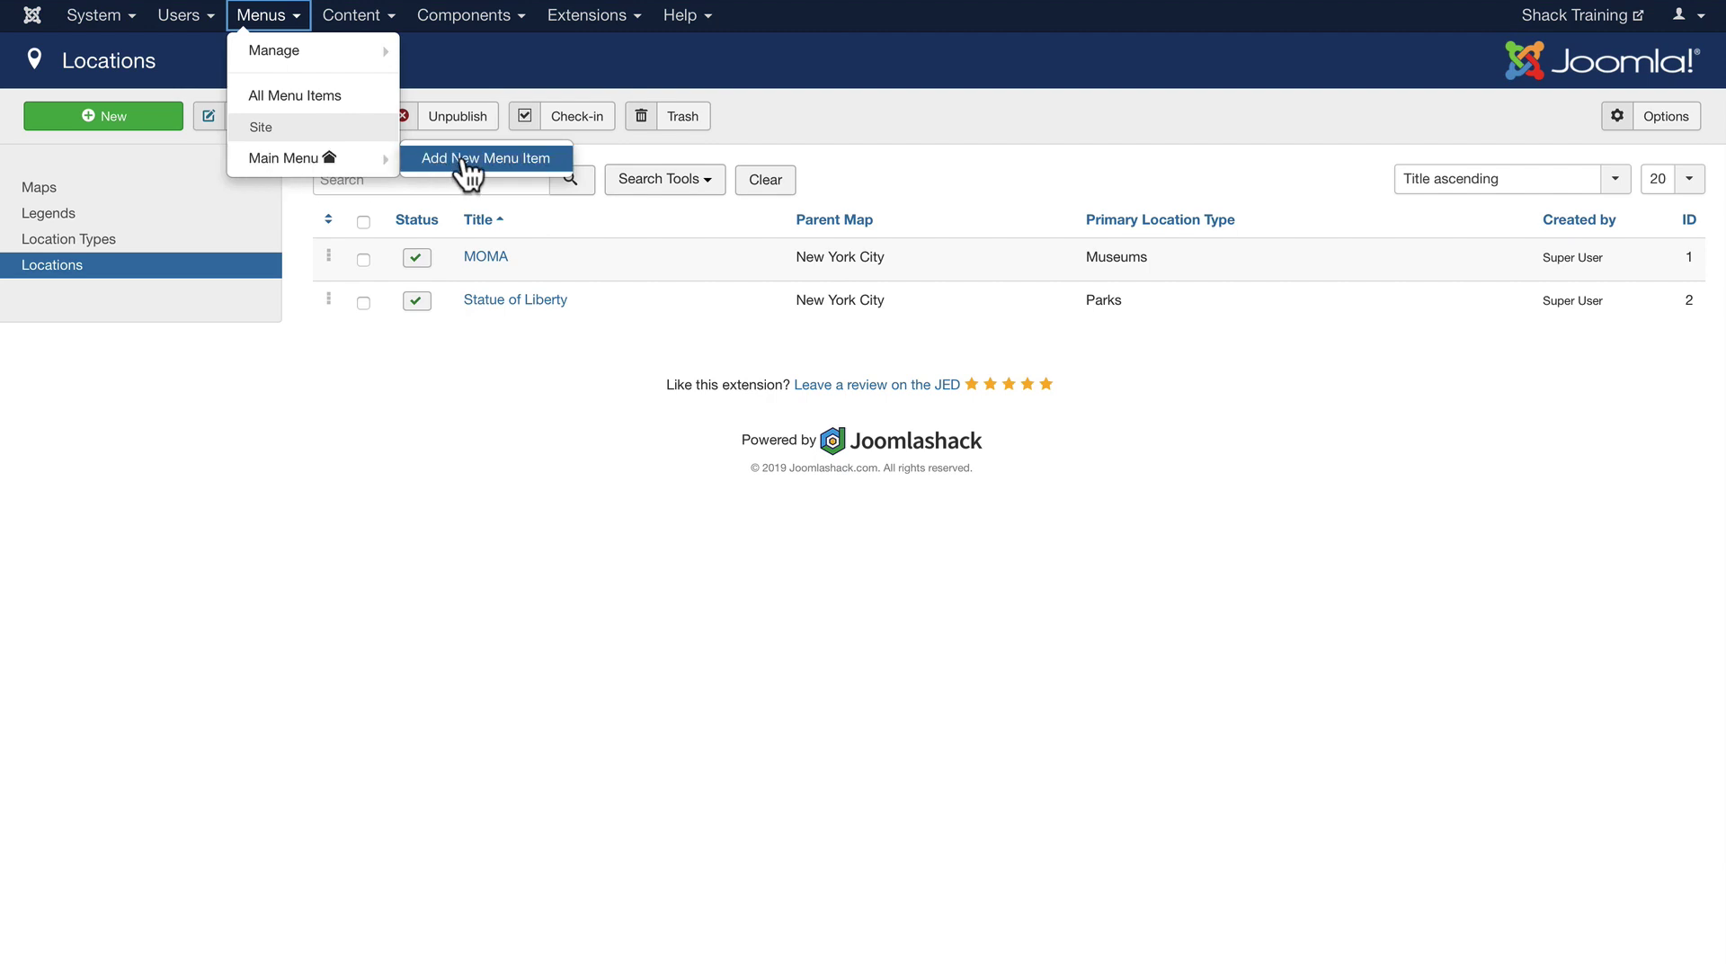
{"action": "left_click", "coordinate": [464, 160]}
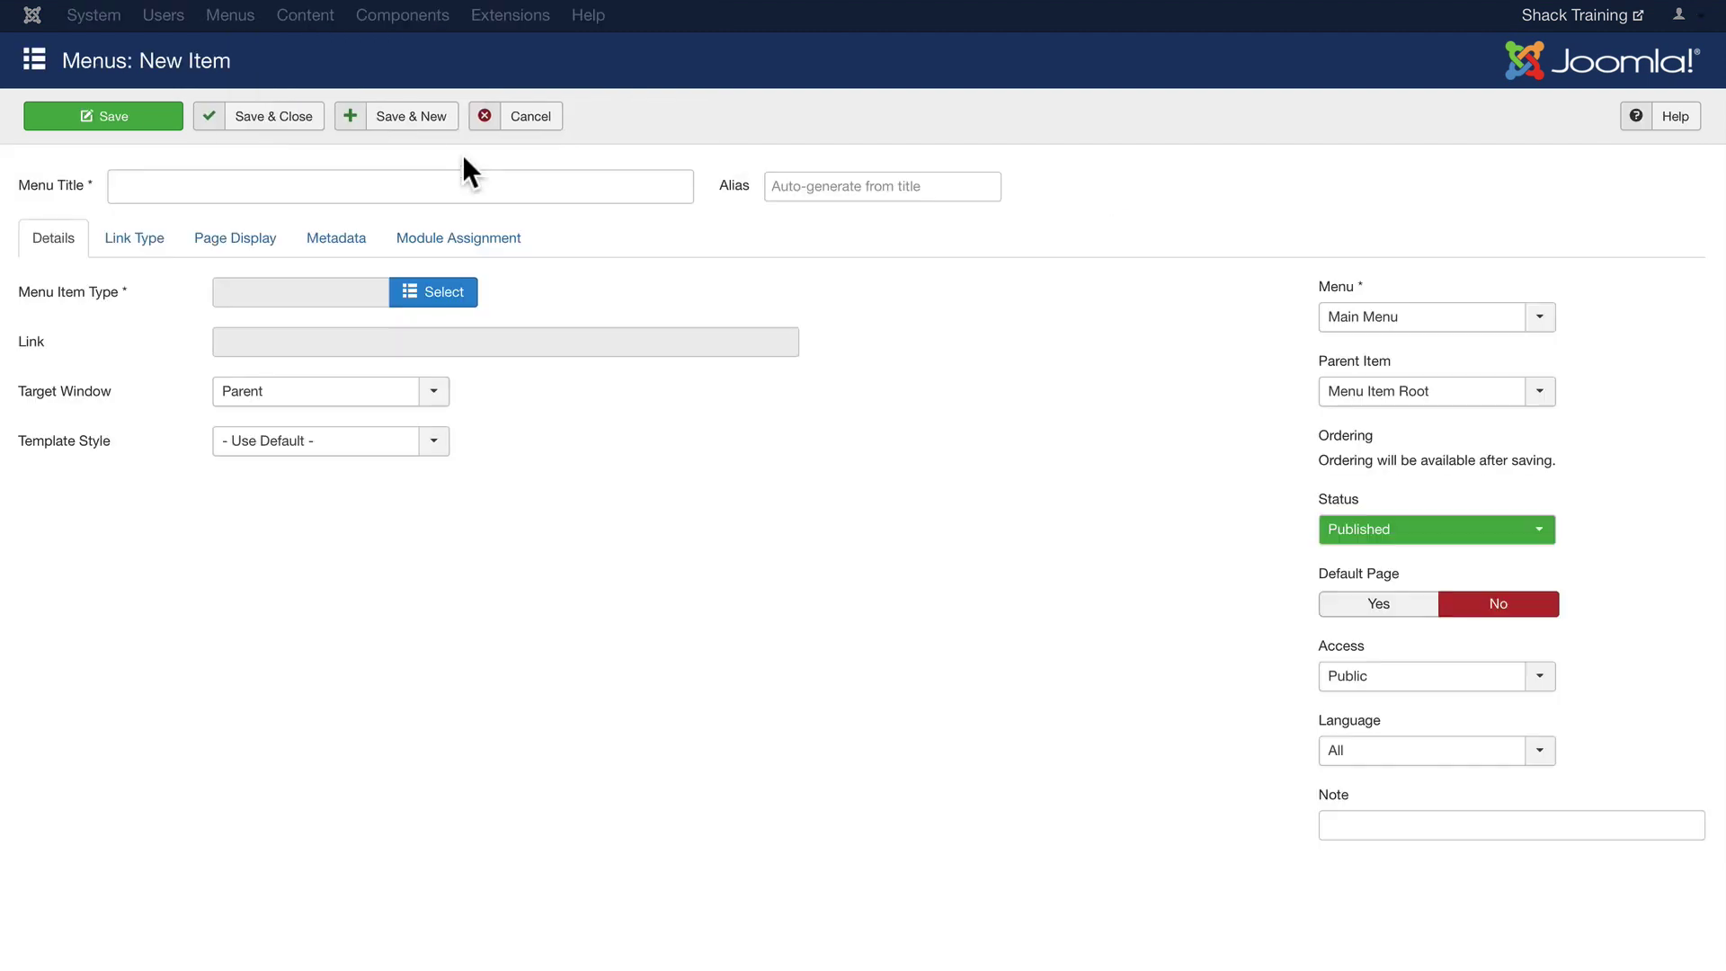
{"action": "left_click", "coordinate": [395, 185]}
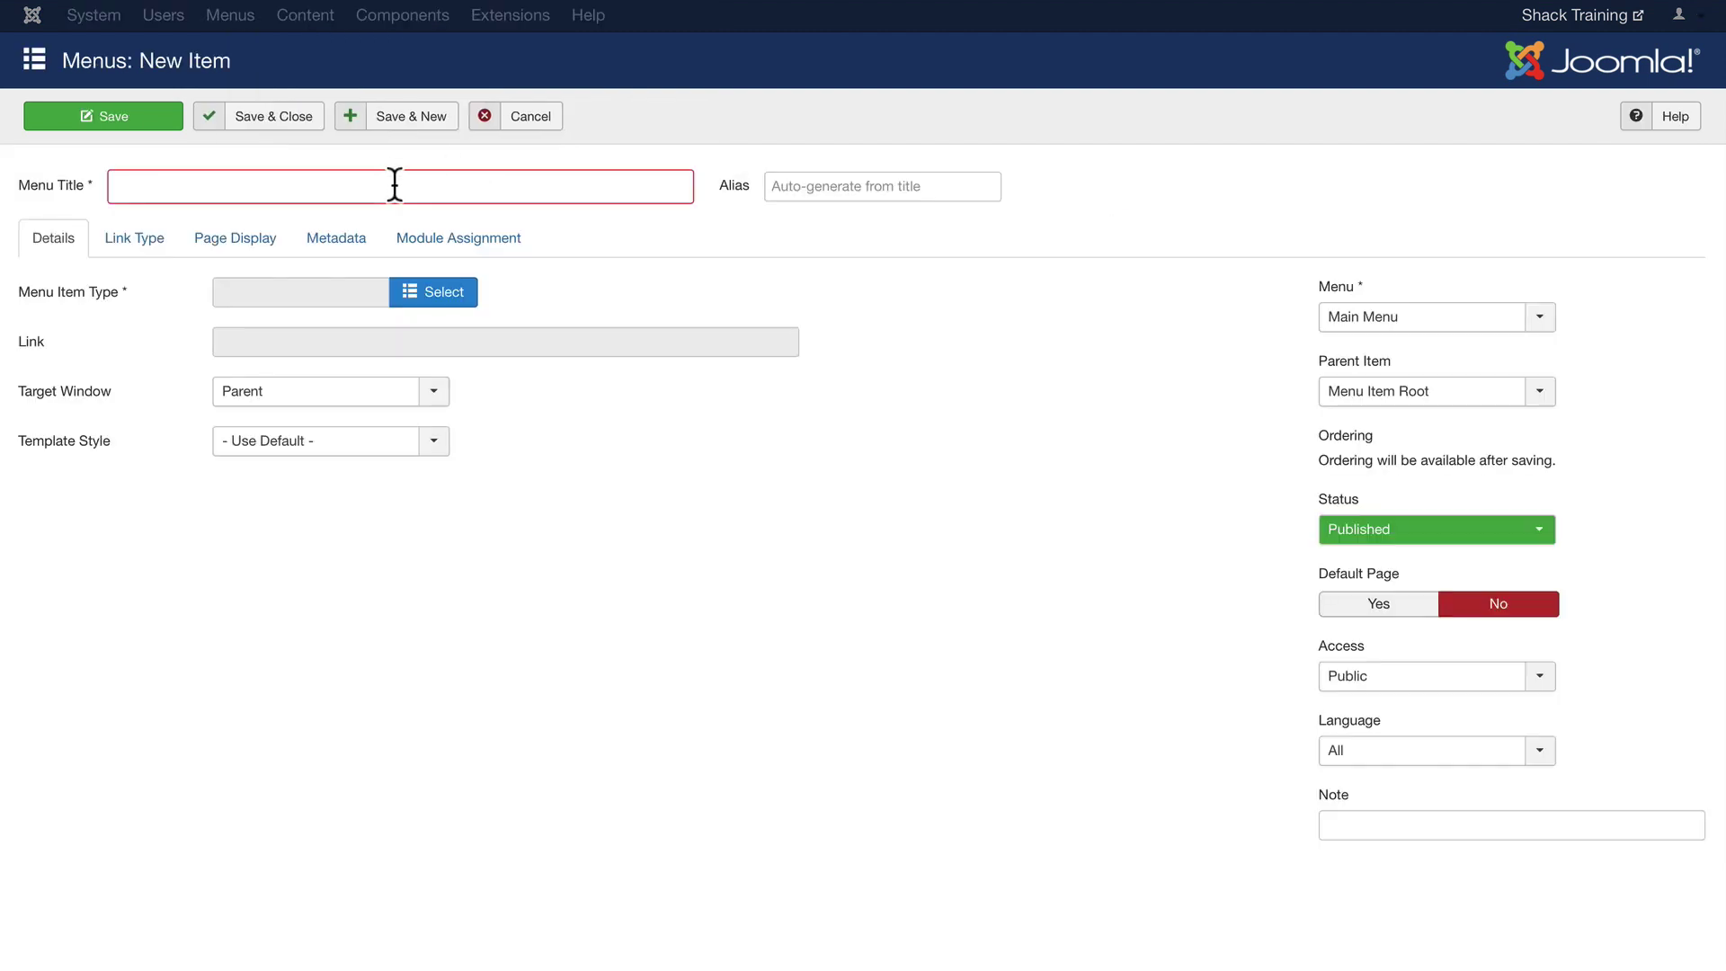
{"action": "type", "text": "Shack Loc"}
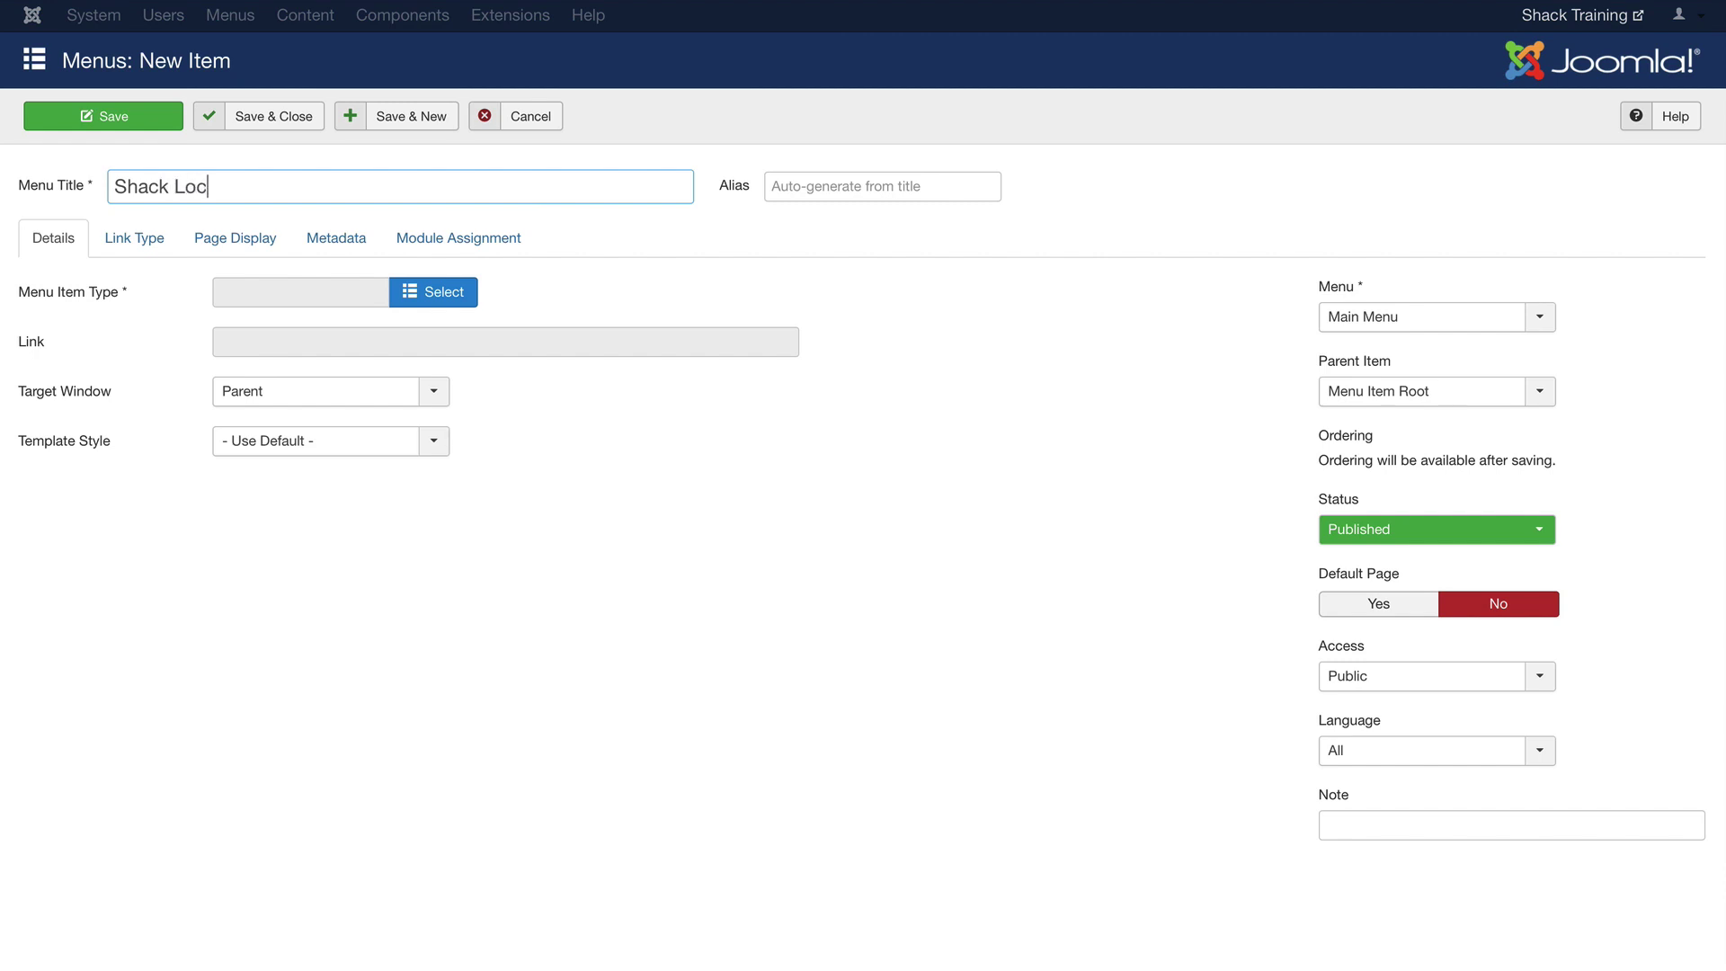
{"action": "type", "text": "ation - New York"}
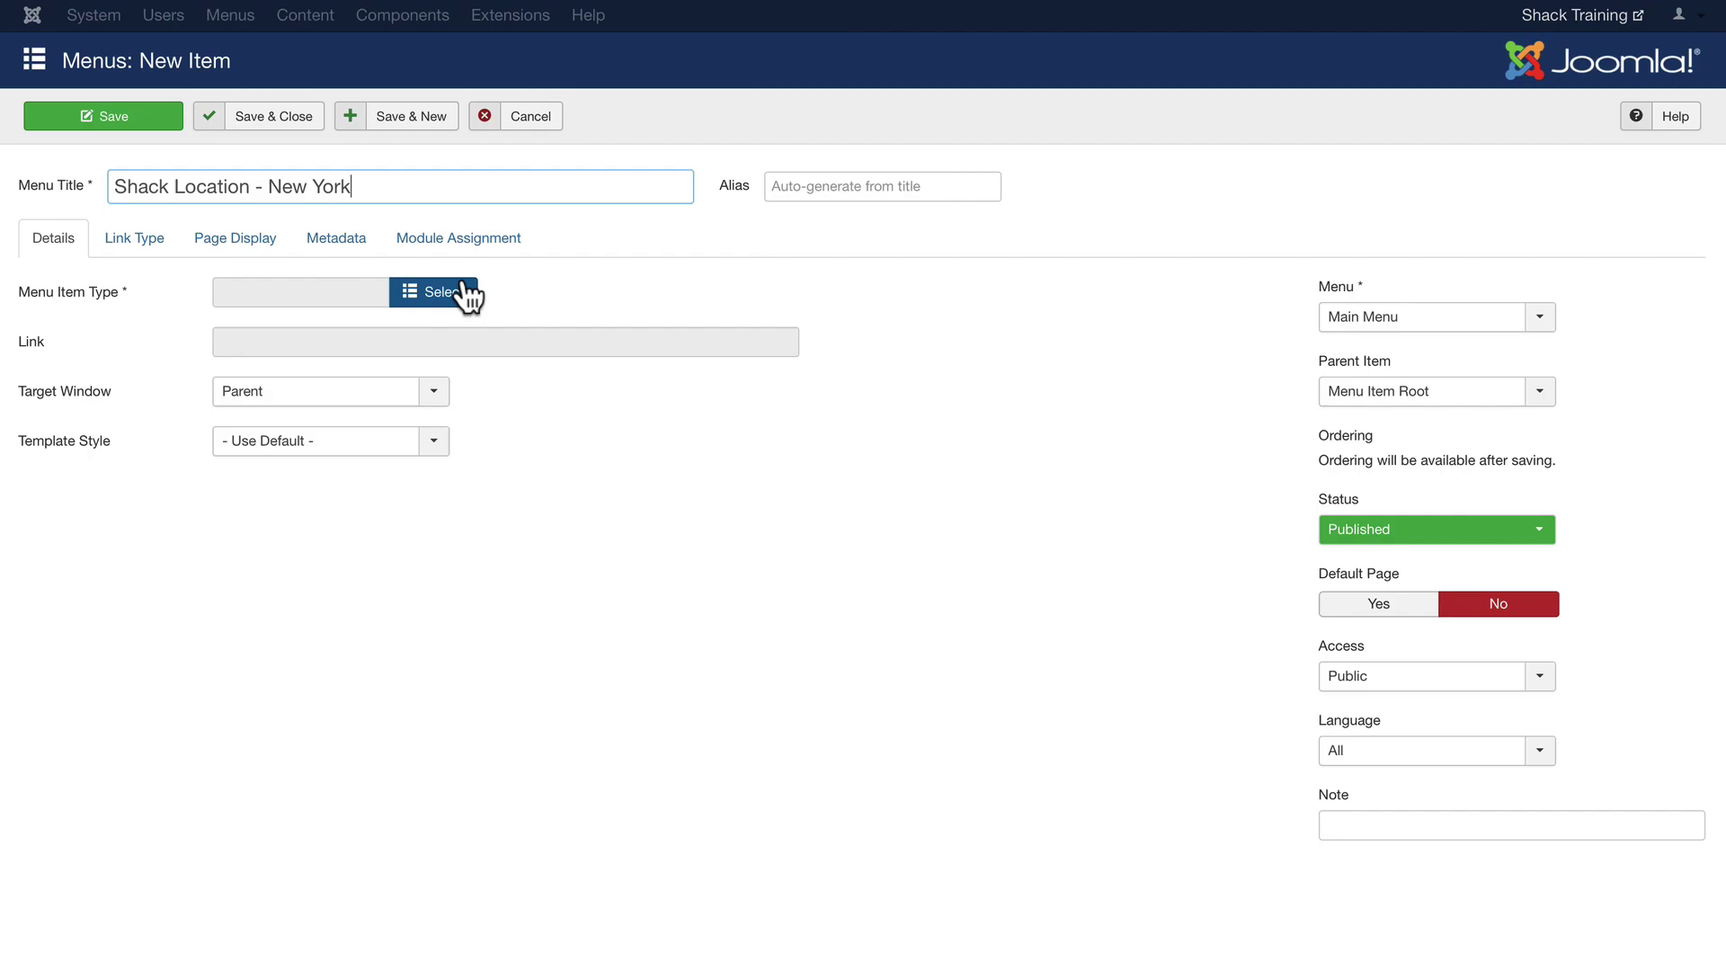
- Make it a Shack Locations Pro Single Map page showing New York City, and save it
{"action": "left_click", "coordinate": [438, 304]}
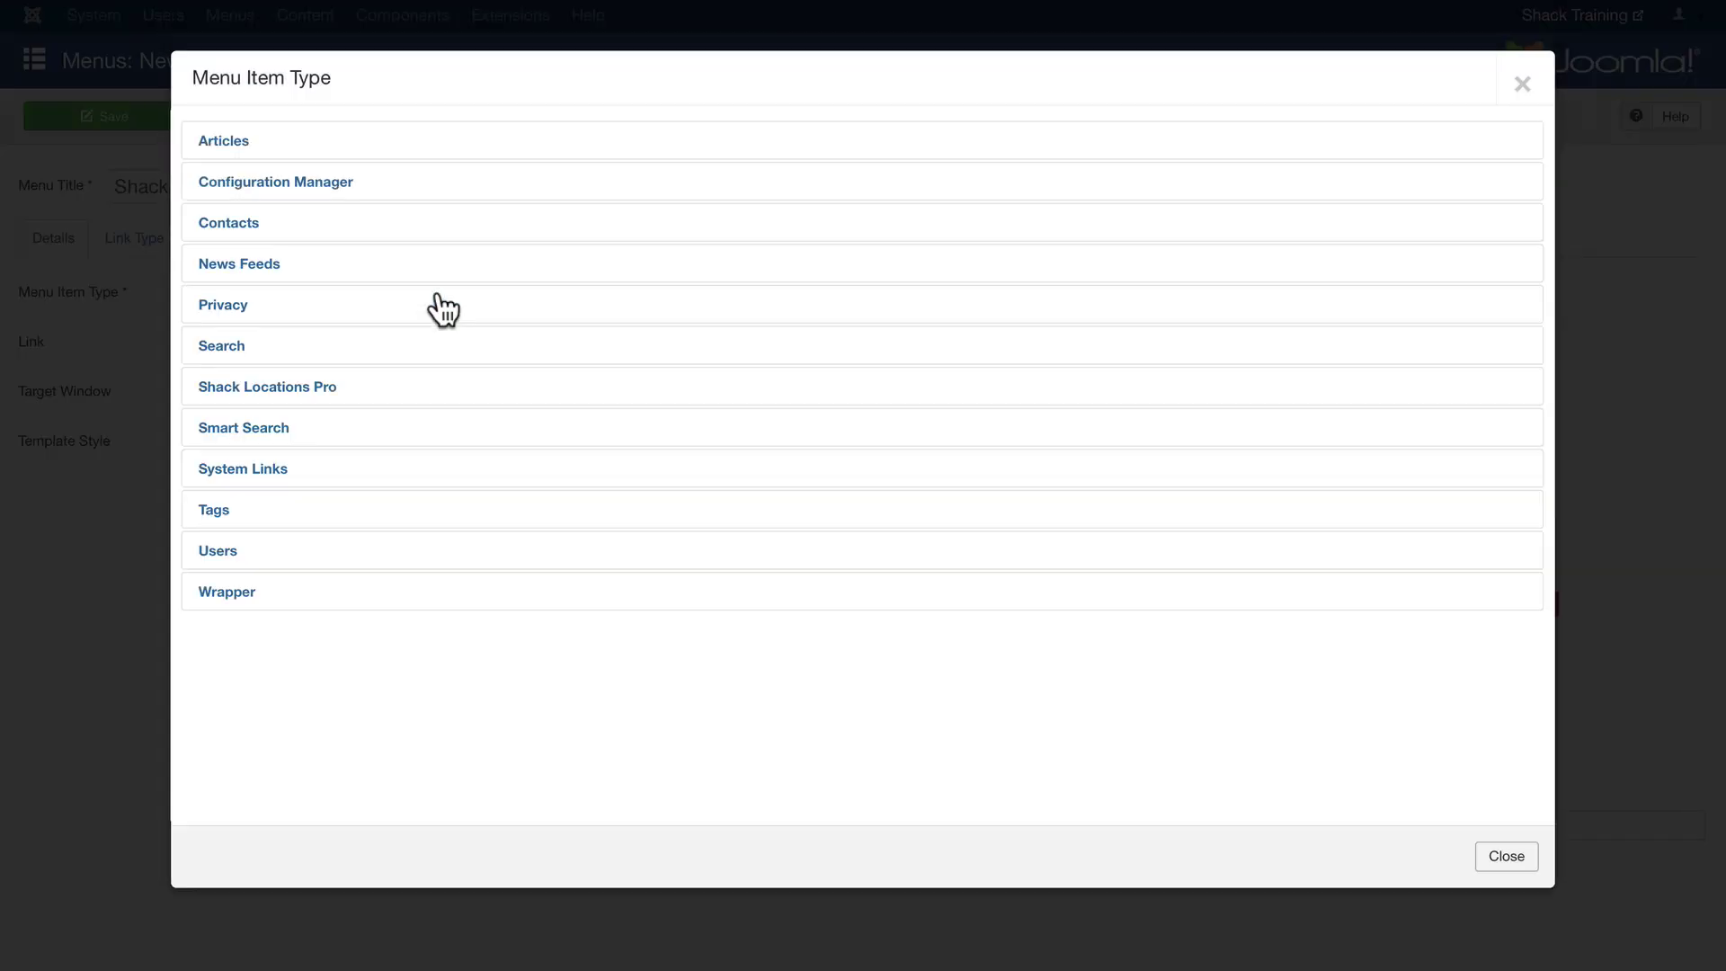
{"action": "left_click", "coordinate": [268, 390]}
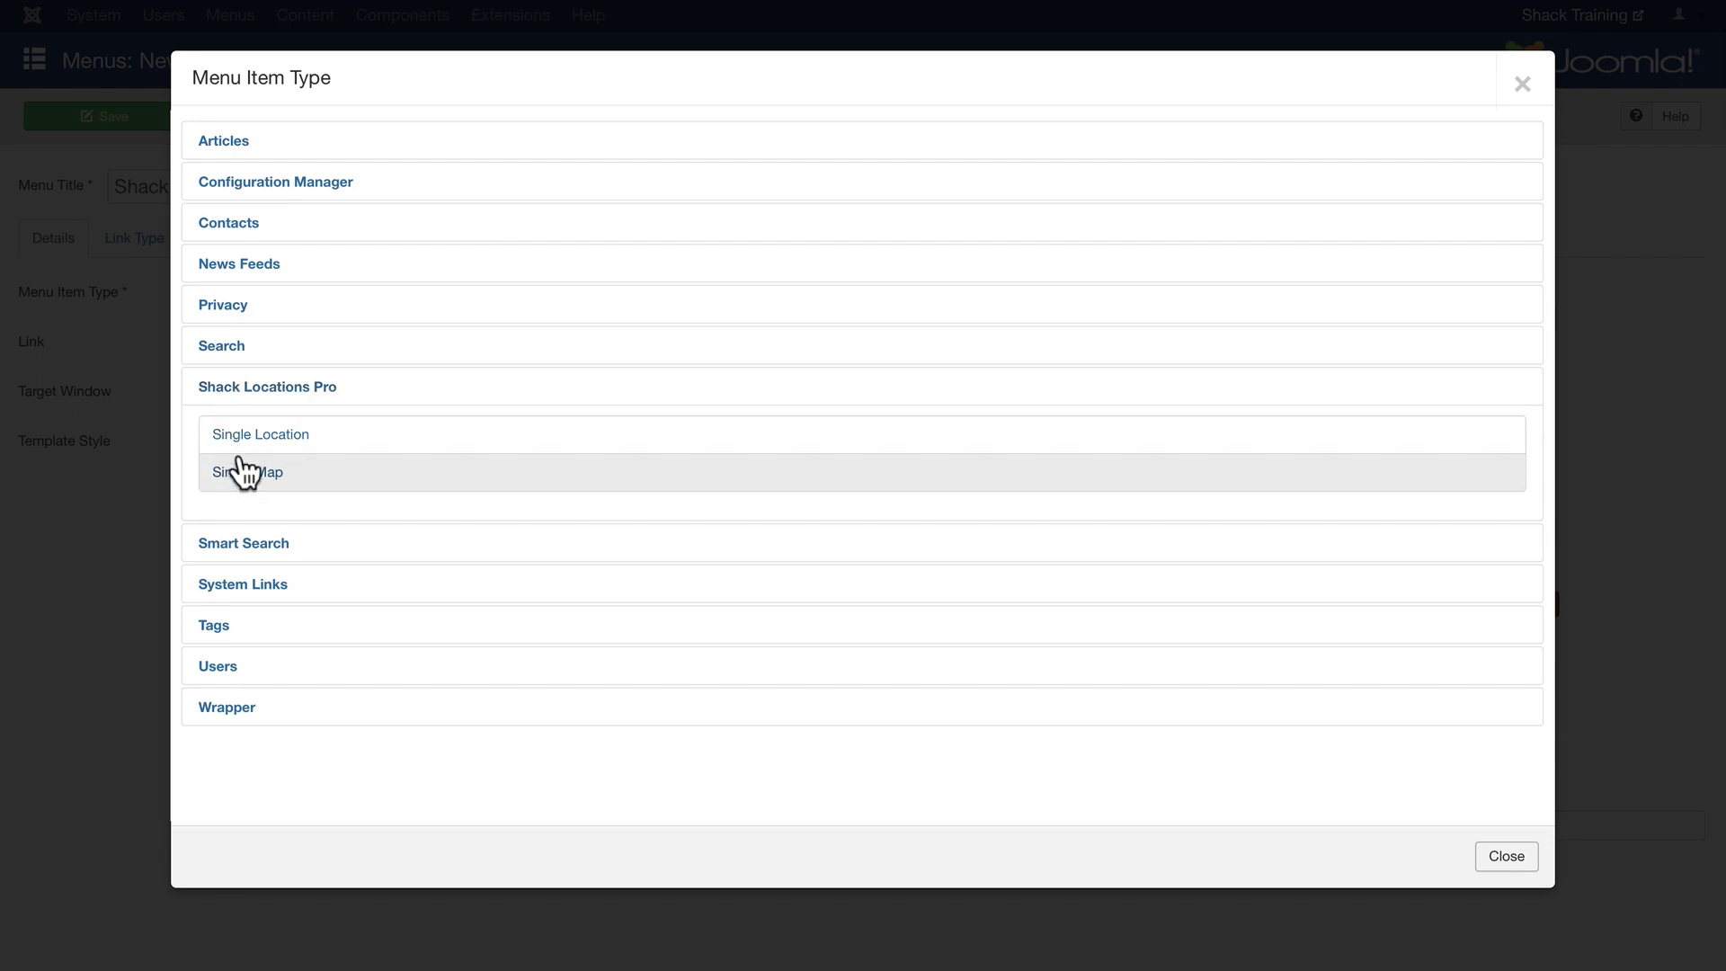
{"action": "left_click", "coordinate": [232, 475]}
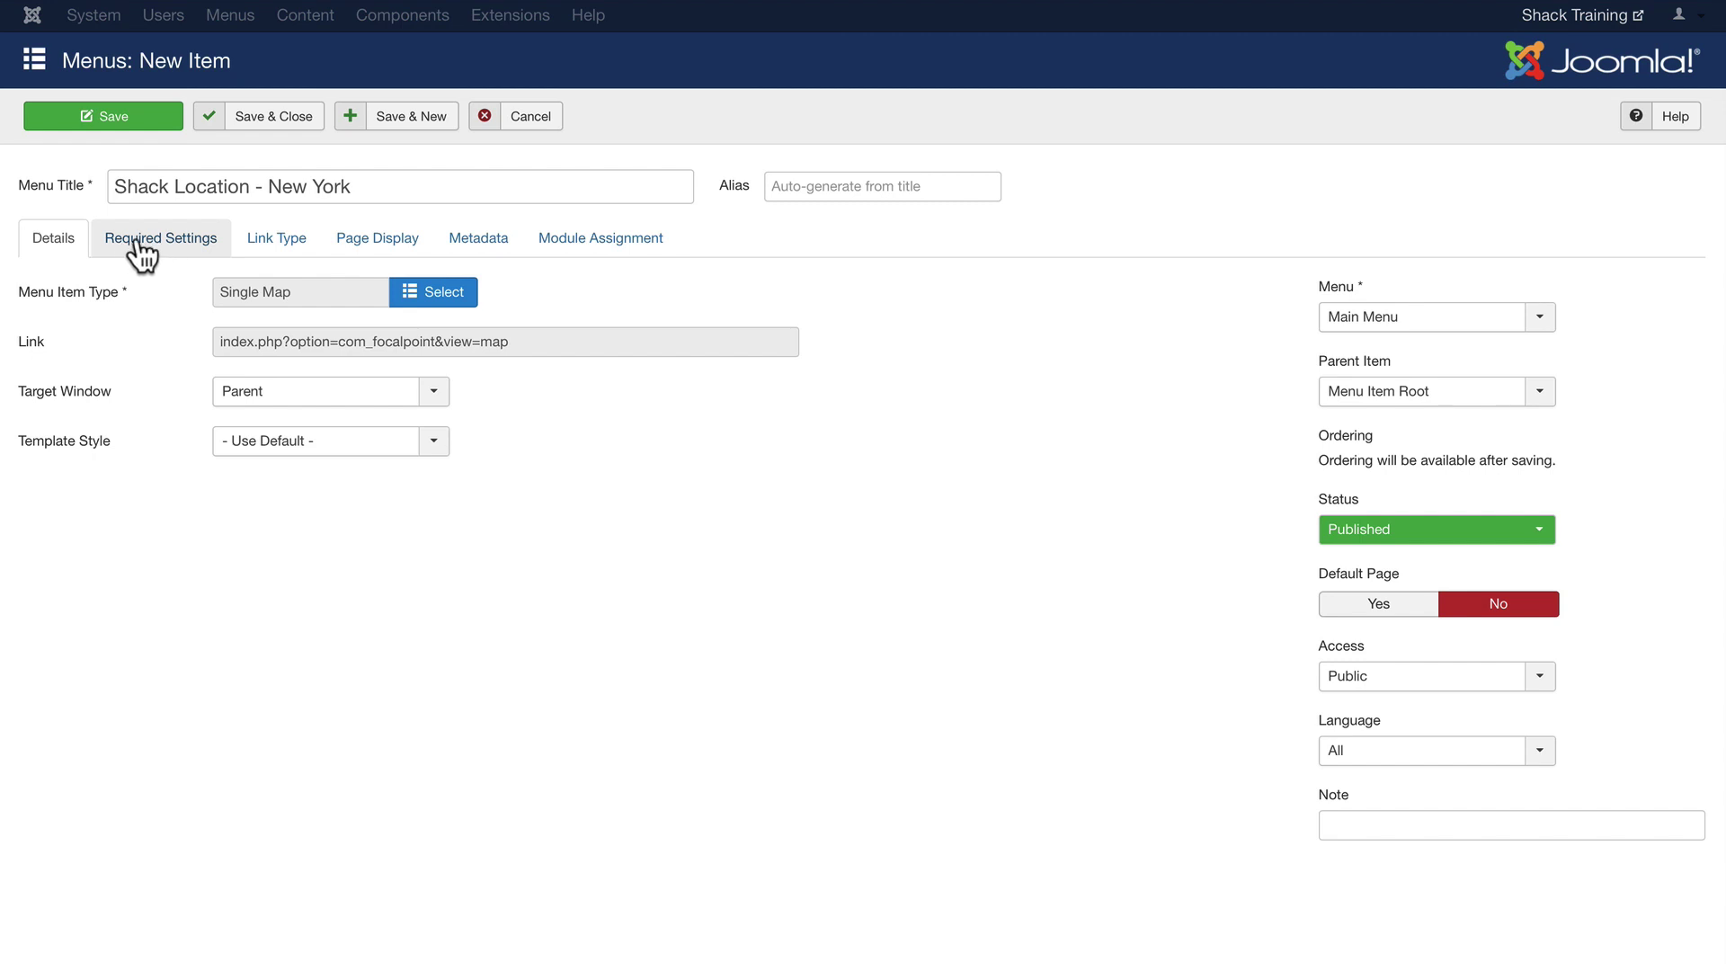
{"action": "left_click", "coordinate": [138, 241]}
{"action": "mouse_move", "coordinate": [57, 302]}
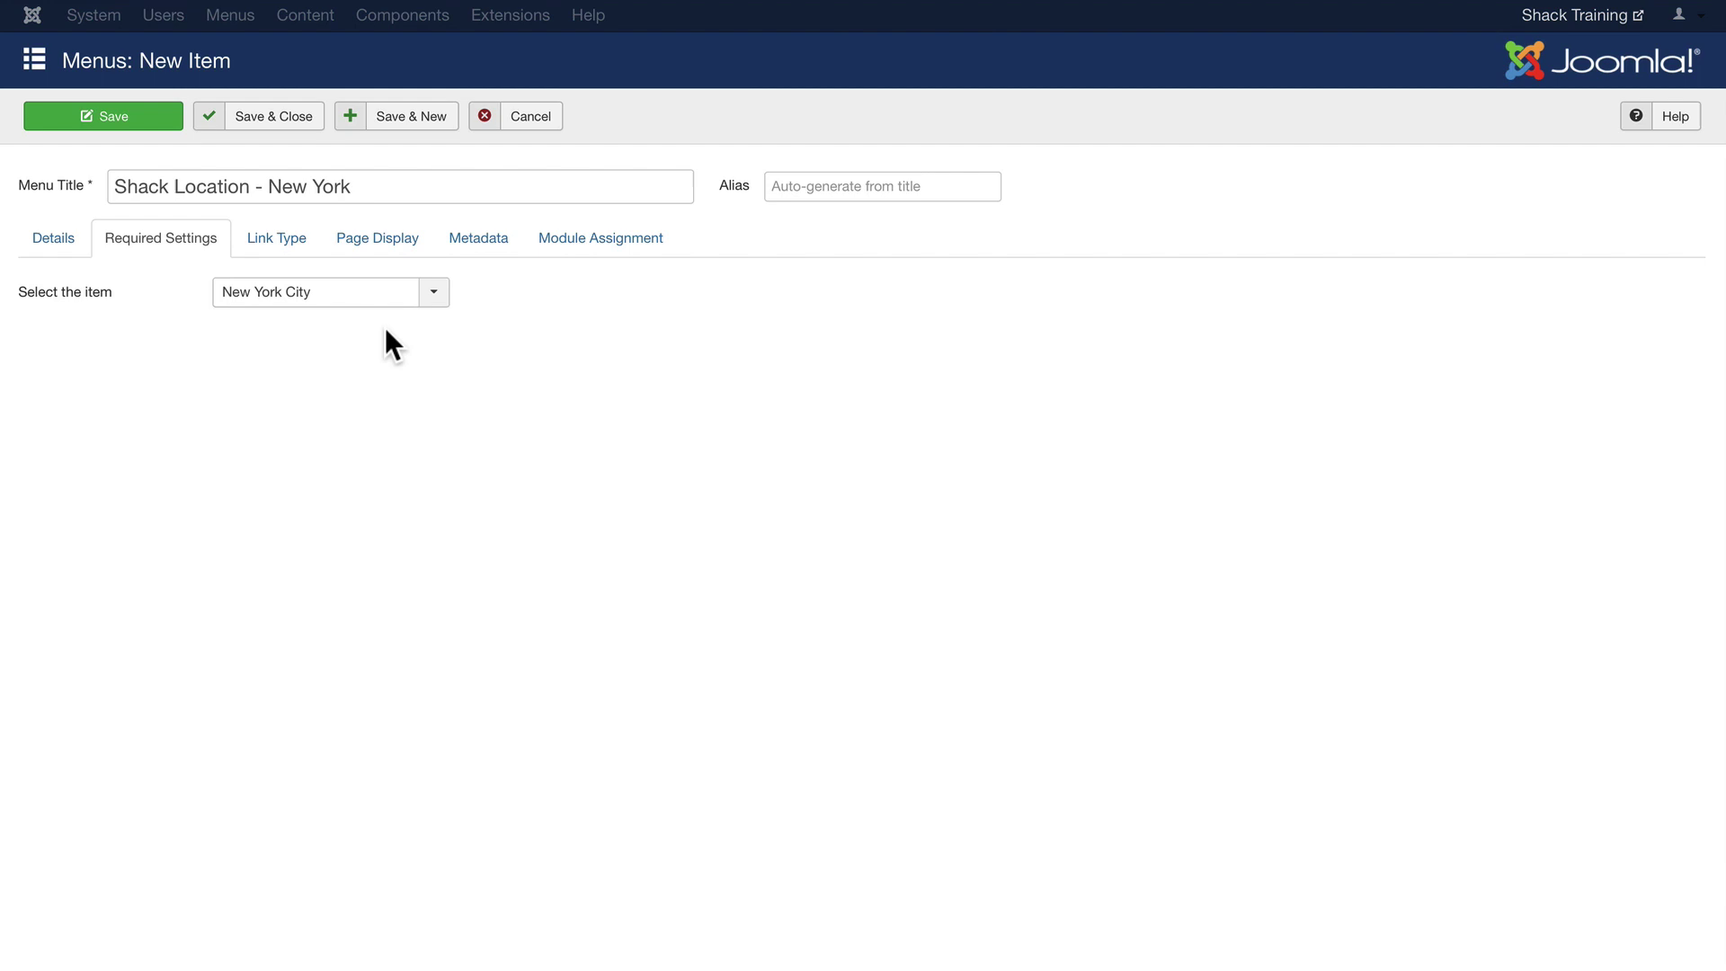
{"action": "left_click", "coordinate": [386, 297]}
{"action": "left_click", "coordinate": [341, 409]}
{"action": "left_click", "coordinate": [266, 116]}
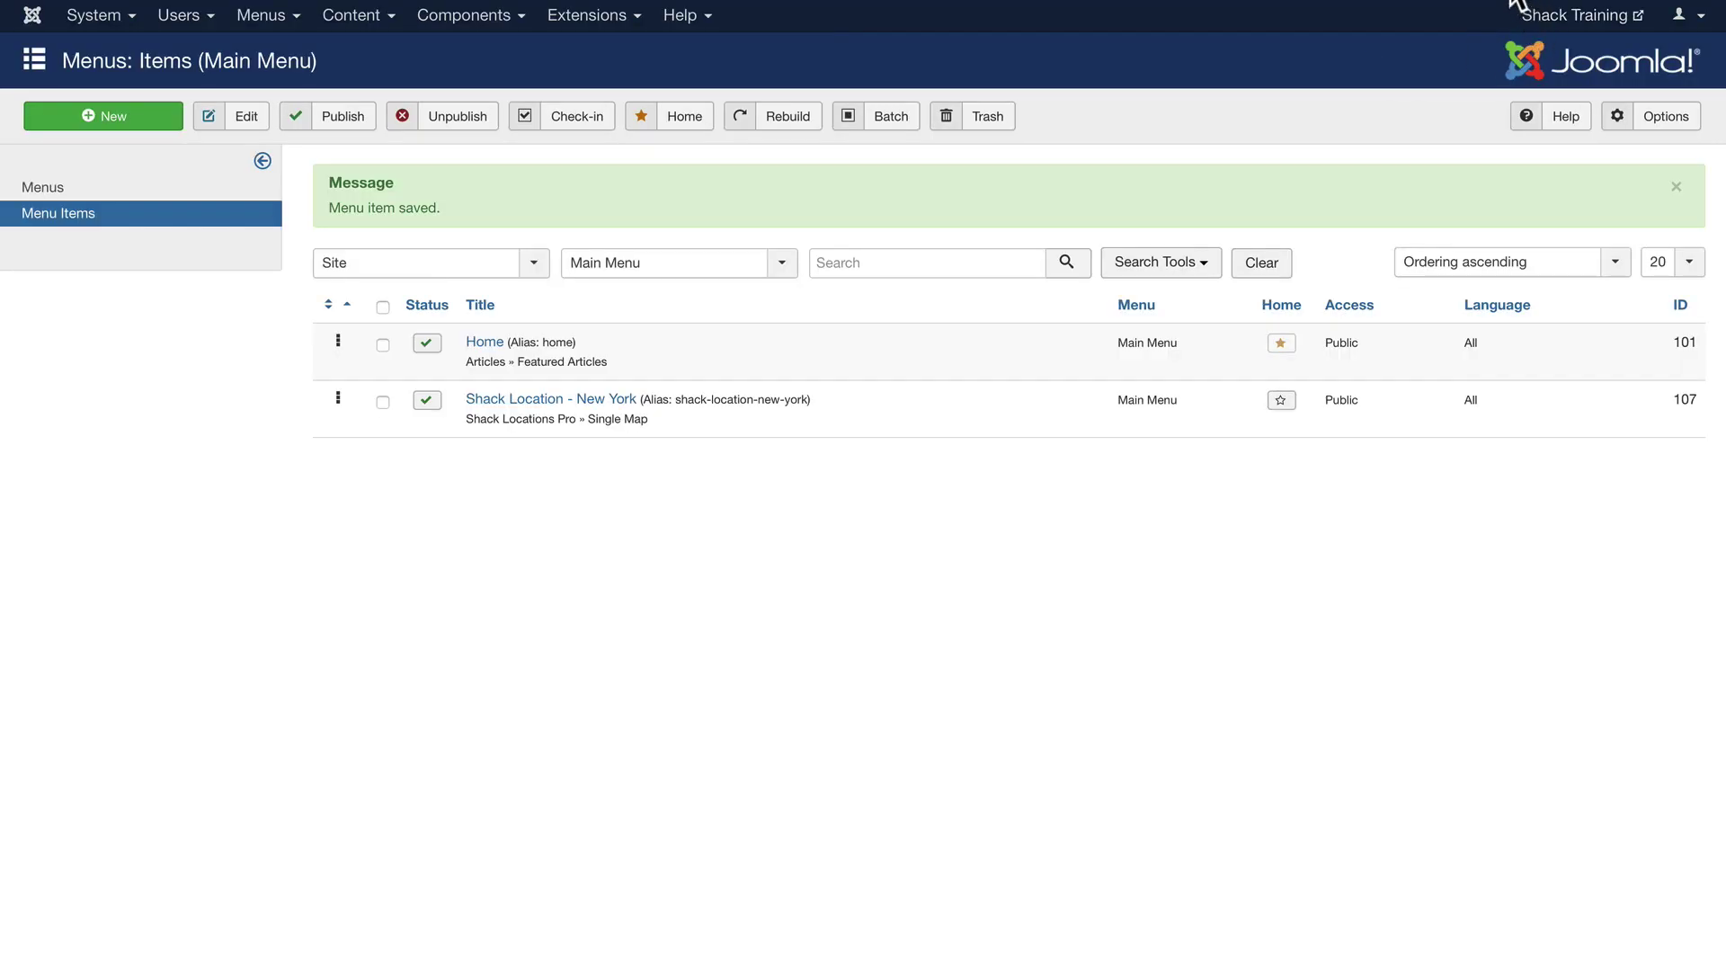
- Reload the site frontend and open the Shack Location - New York page to view its map
{"action": "left_click", "coordinate": [1546, 14]}
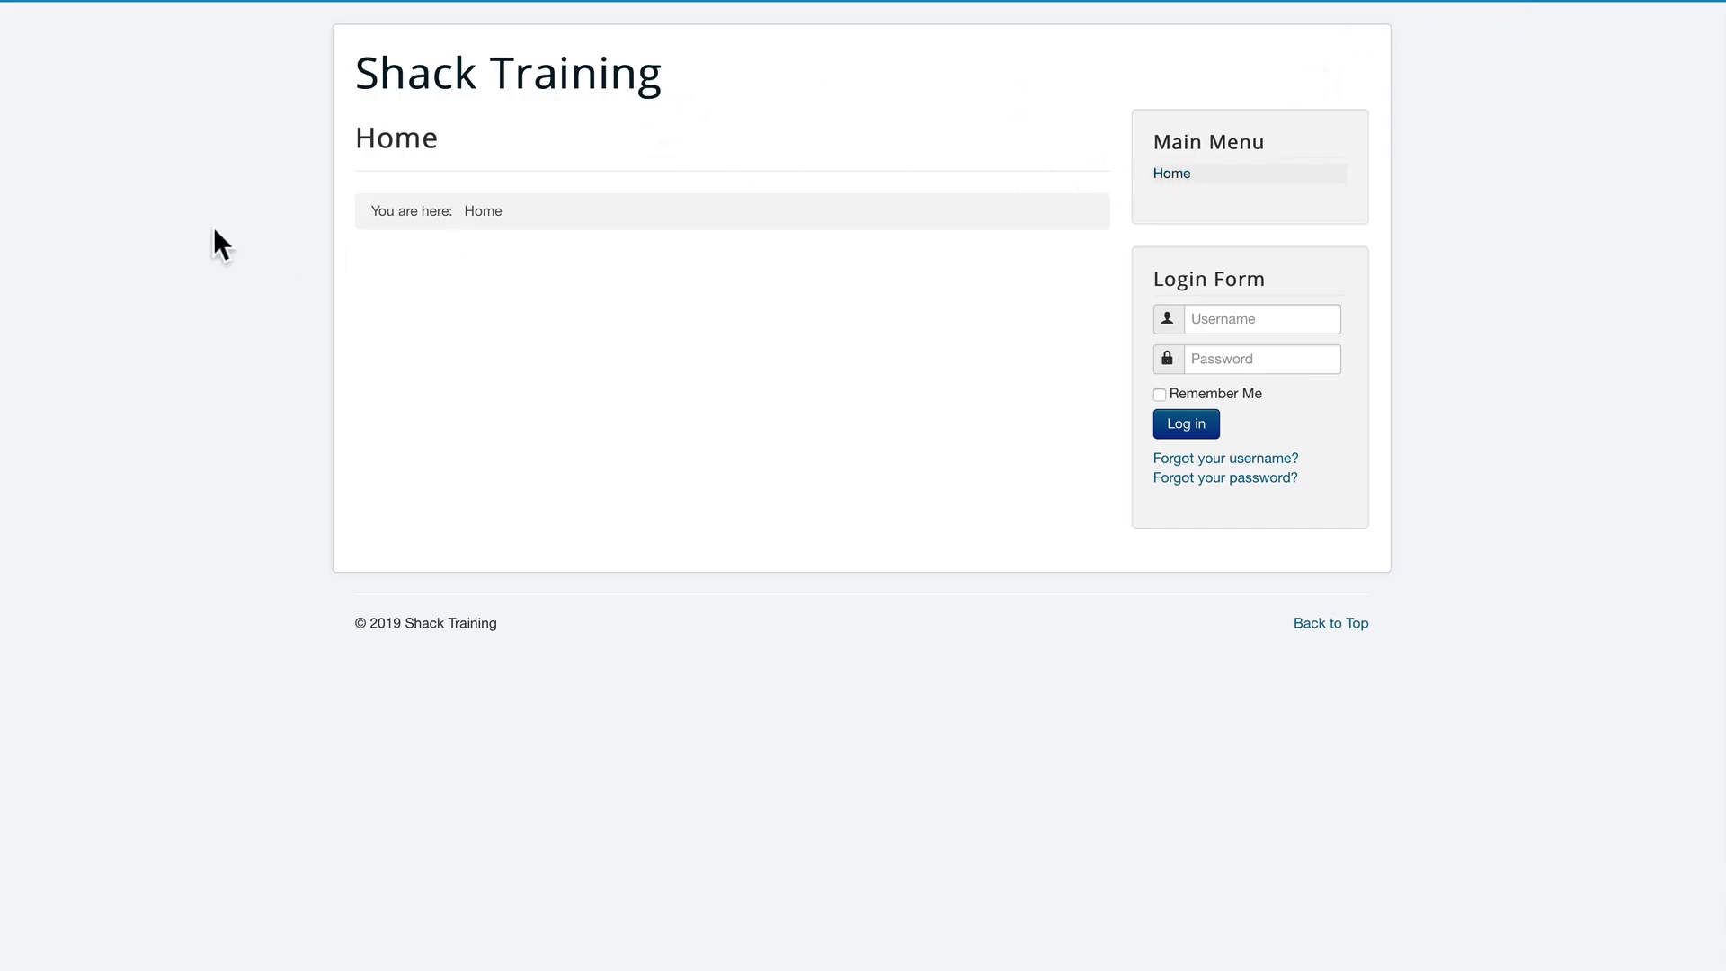
{"action": "key", "text": "F5"}
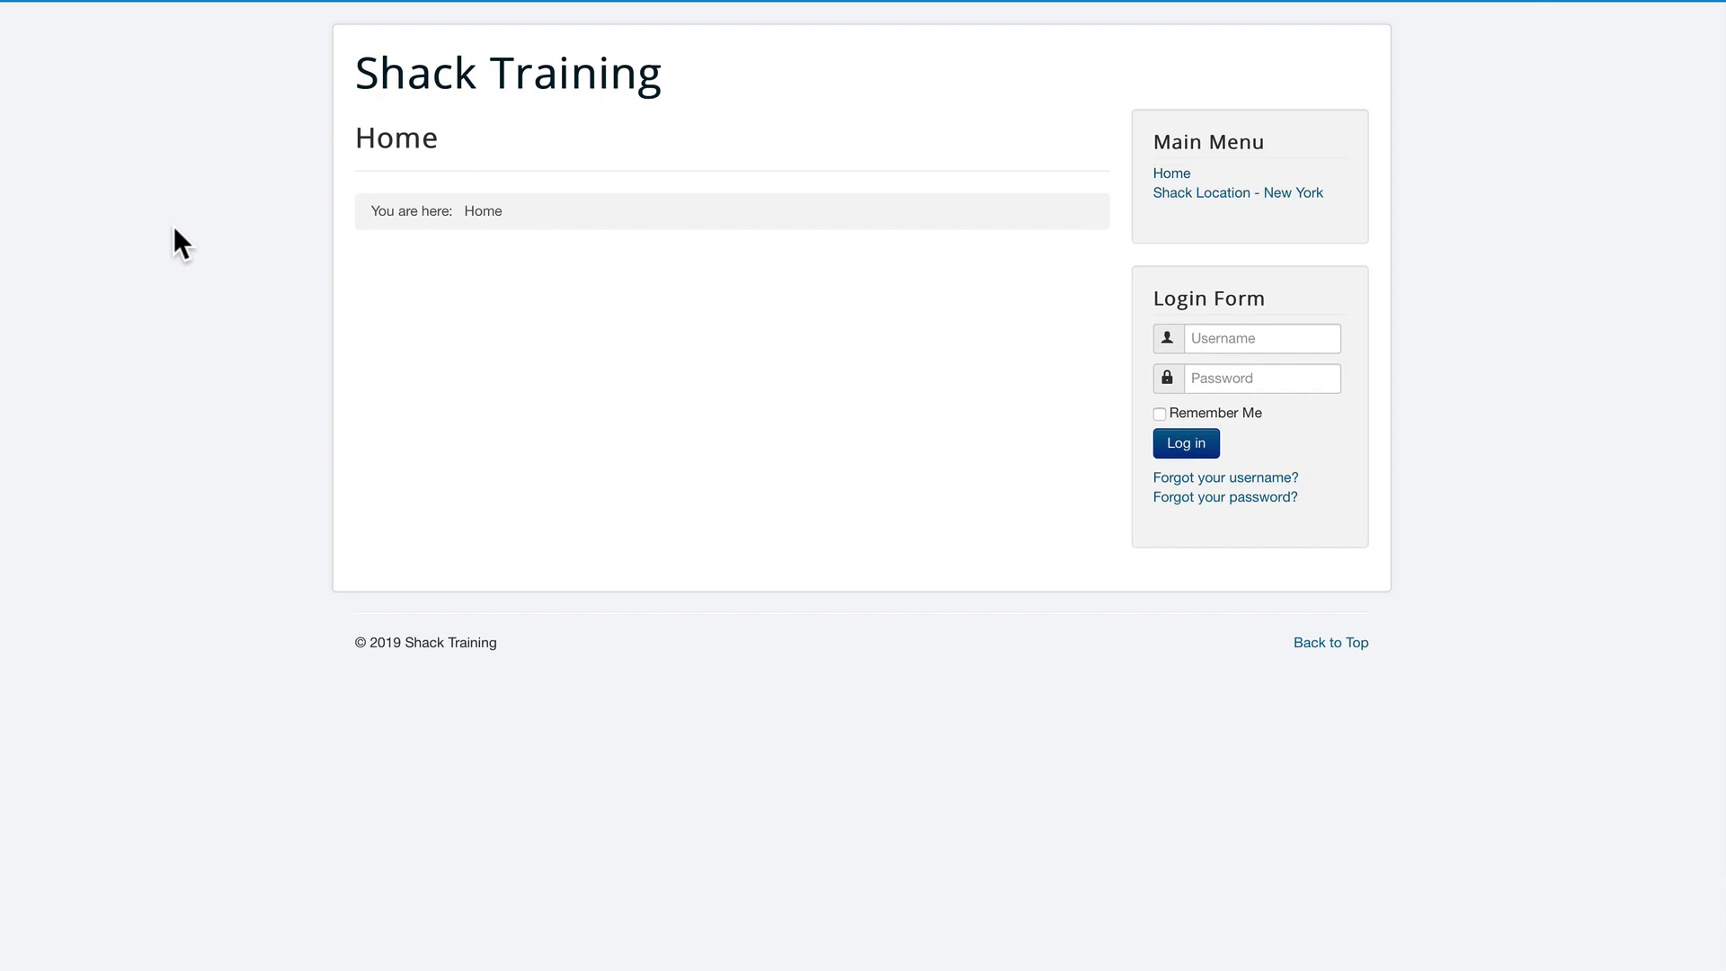
{"action": "left_click", "coordinate": [1209, 196]}
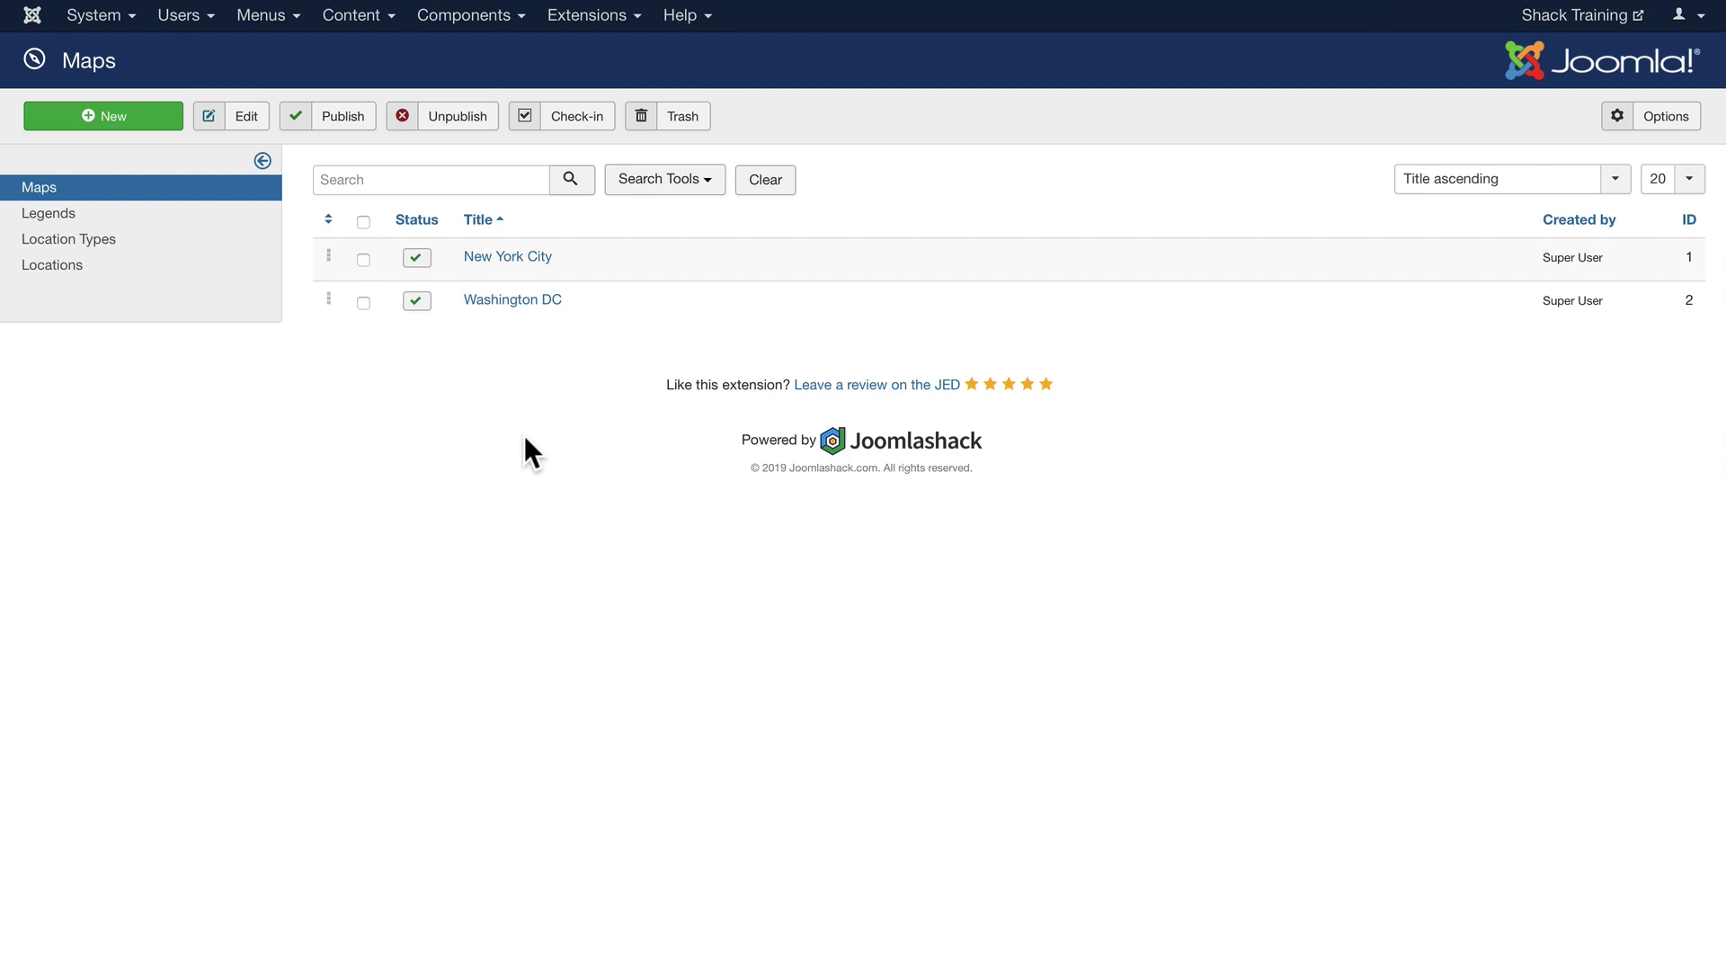
- In Shack Locations Pro Options, set the default zoom level to 14, keeping map type ROADMAP
{"action": "left_click", "coordinate": [1664, 119]}
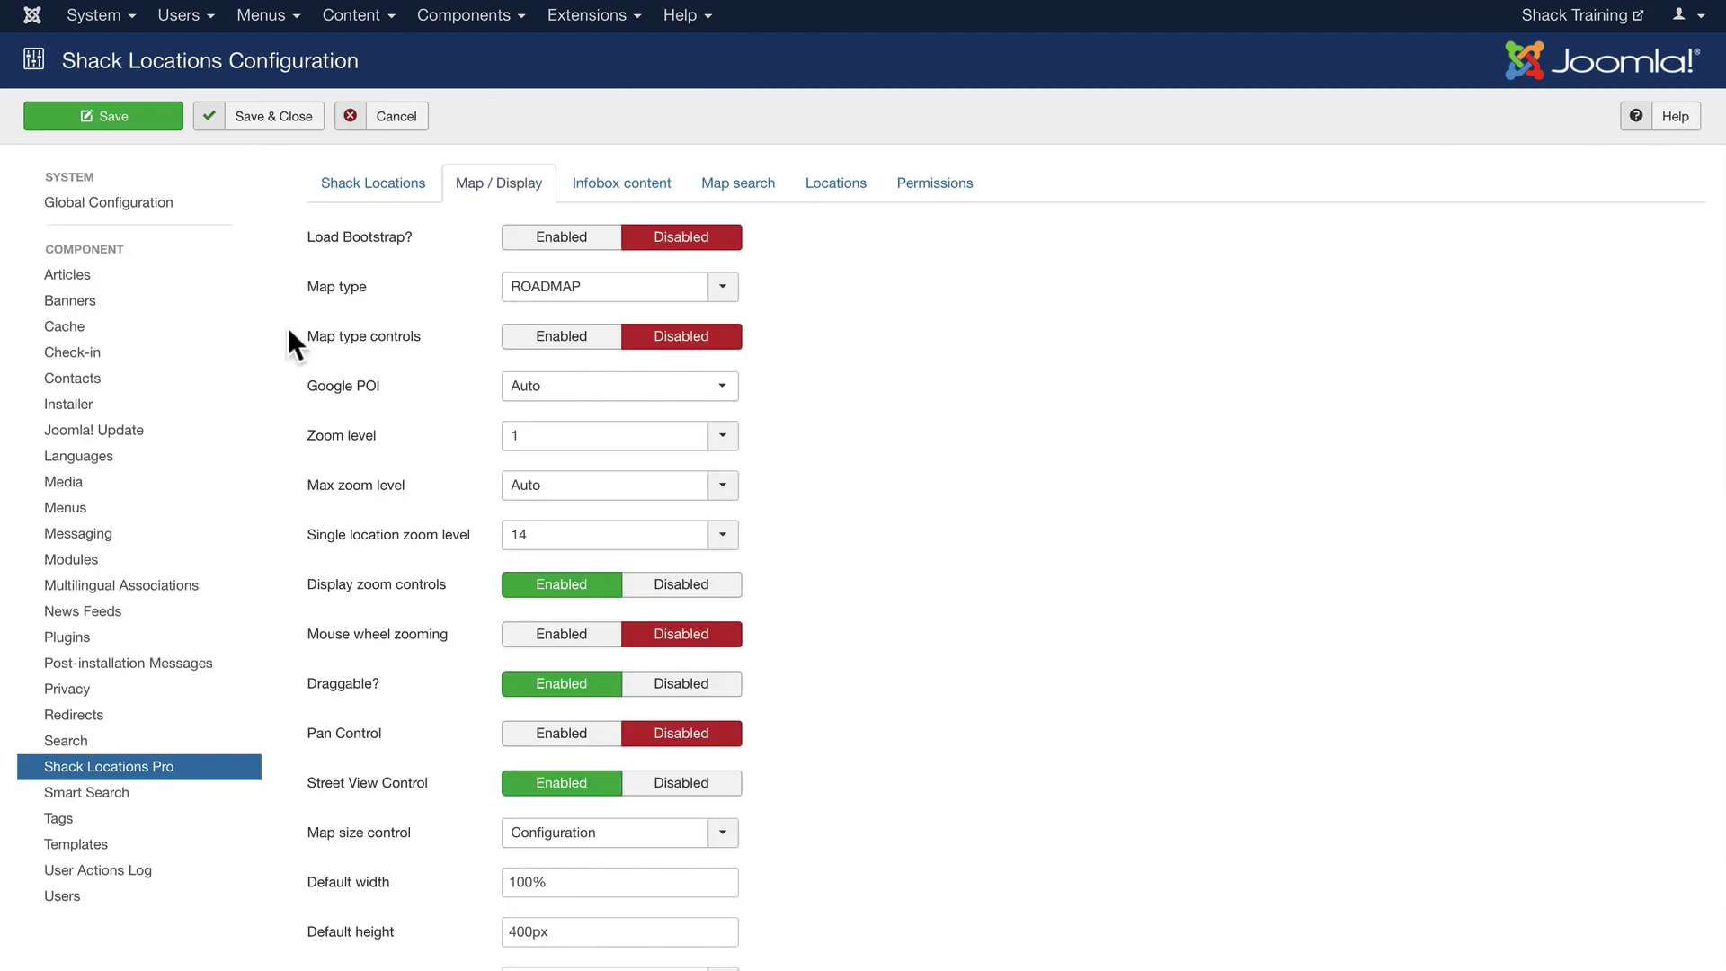
{"action": "left_click", "coordinate": [721, 435]}
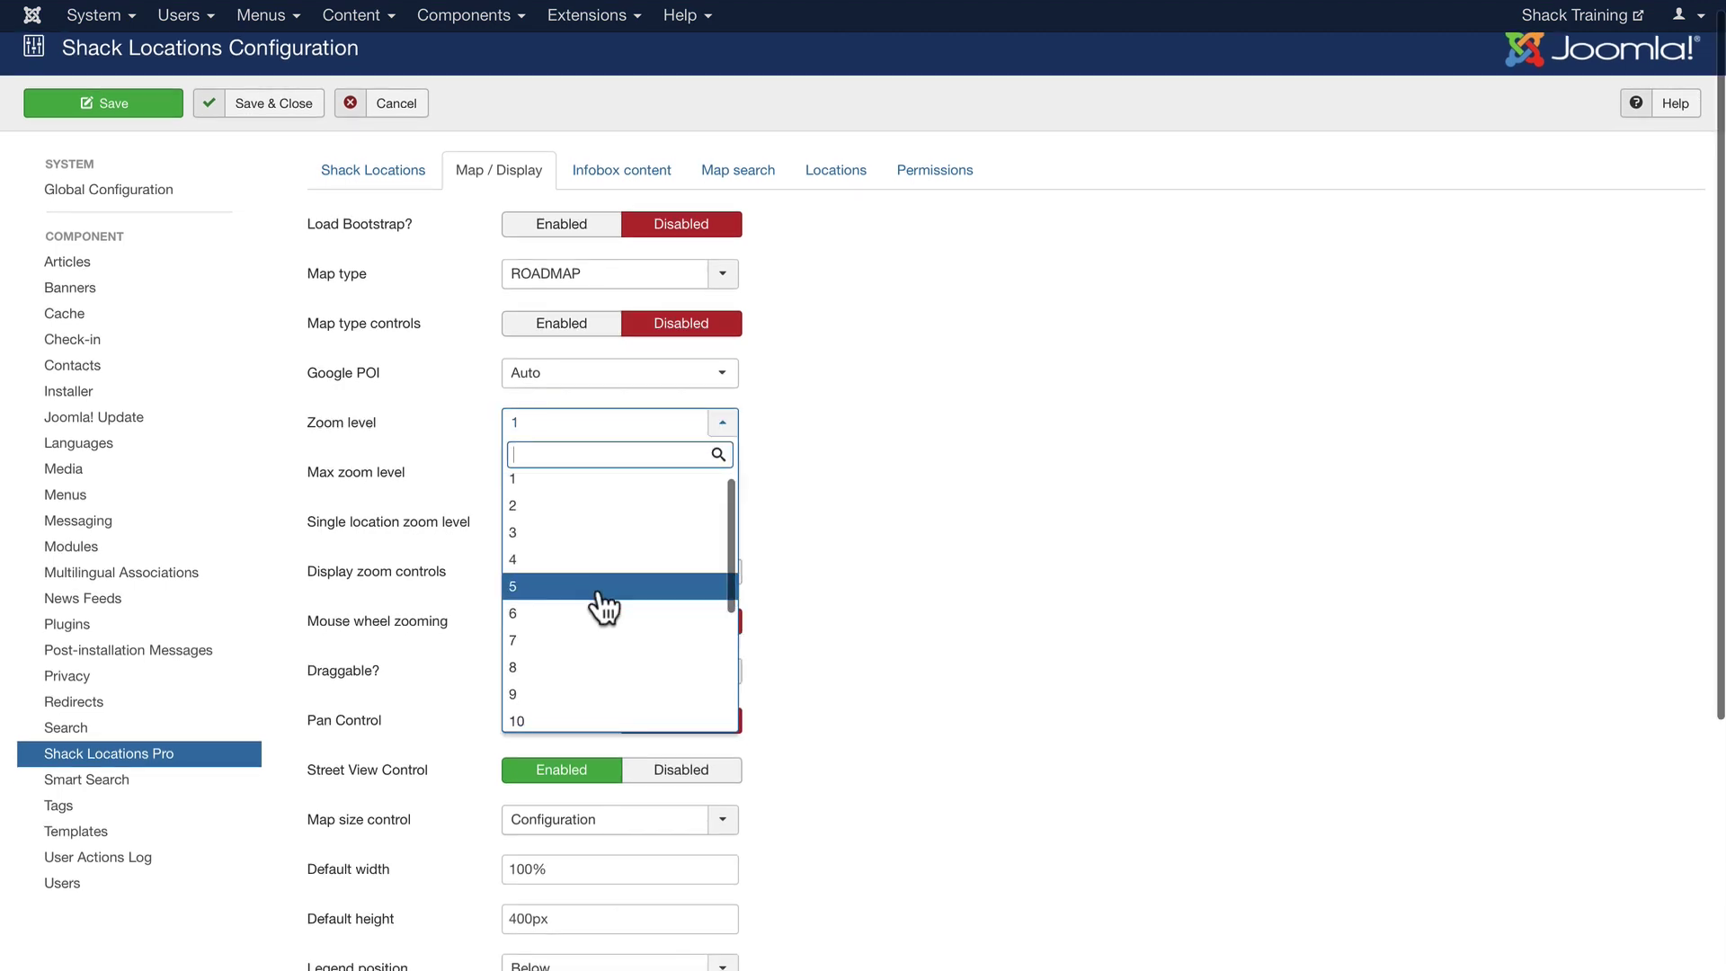
{"action": "scroll", "coordinate": [593, 604], "scroll_direction": "down", "scroll_amount": 3}
{"action": "left_click", "coordinate": [555, 609]}
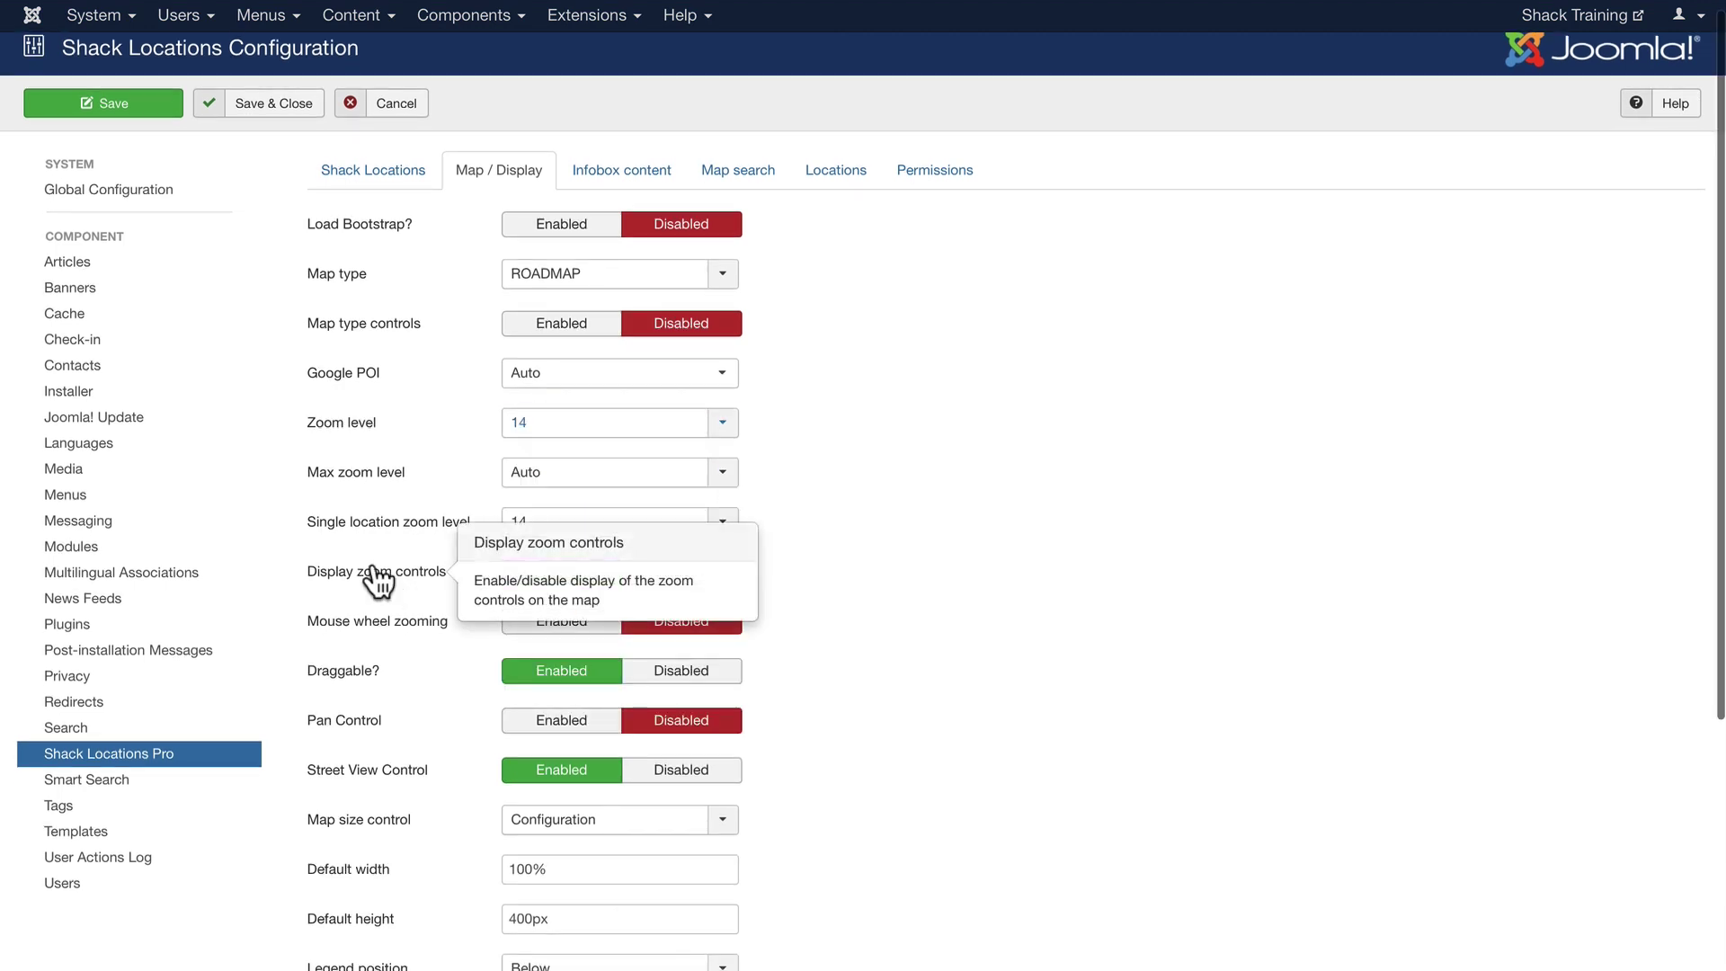
{"action": "scroll", "coordinate": [809, 377], "scroll_direction": "up", "scroll_amount": 1}
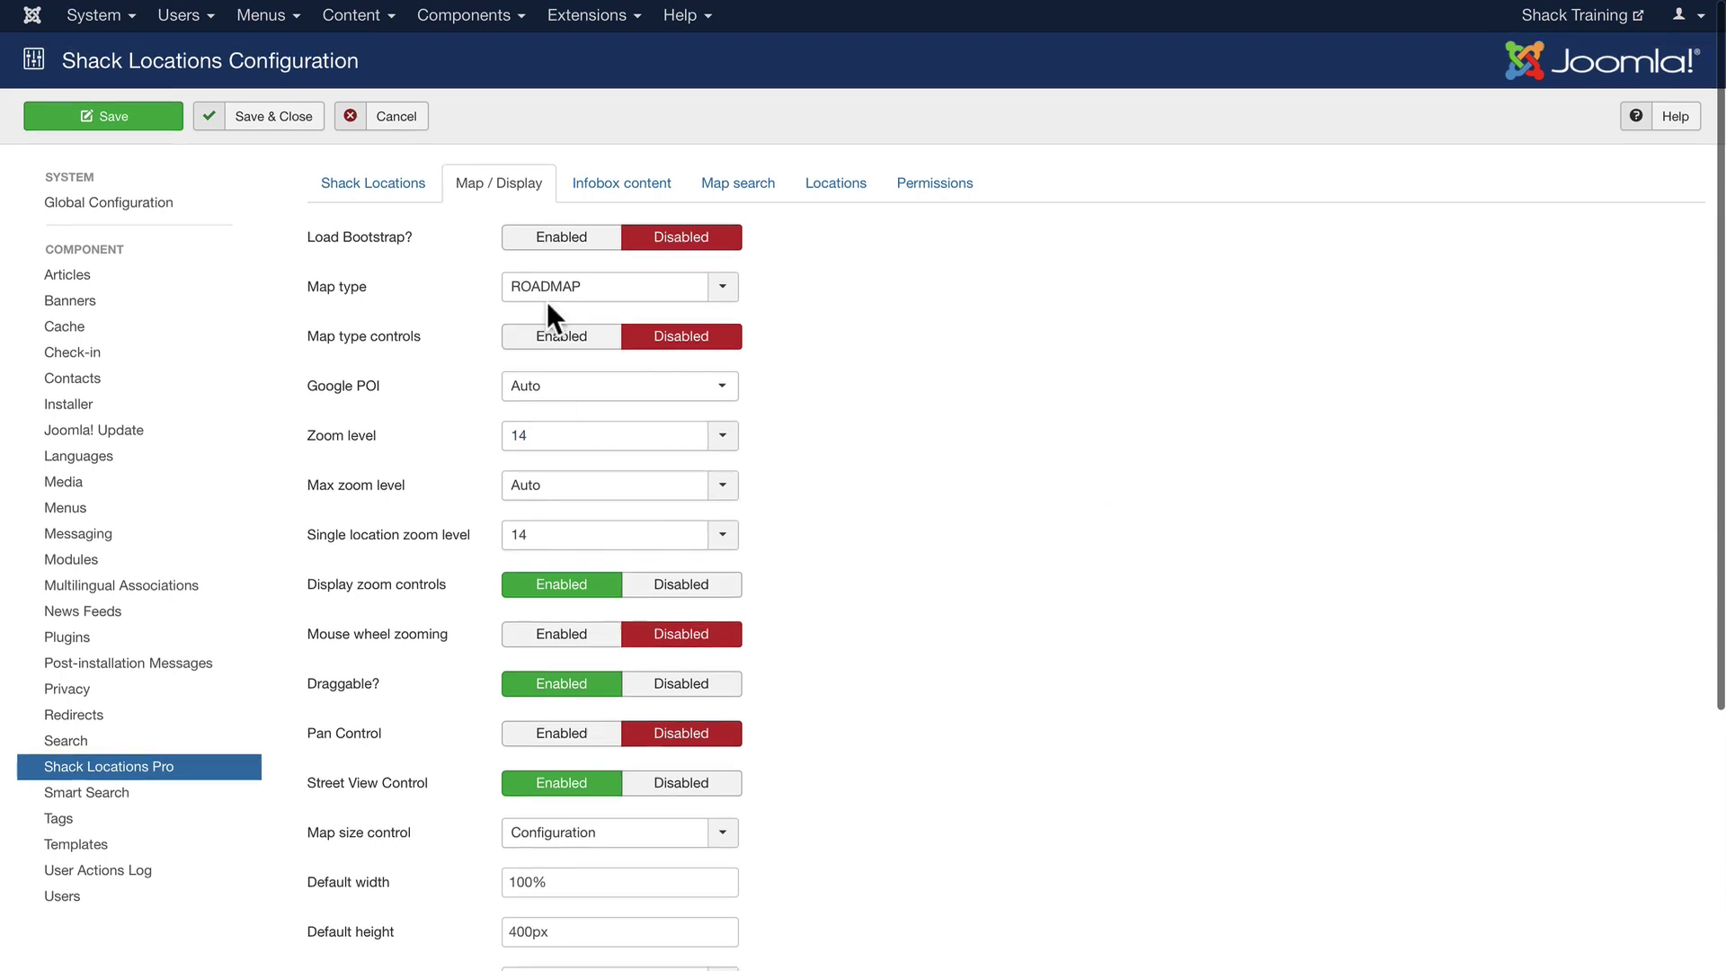
{"action": "left_click", "coordinate": [609, 288]}
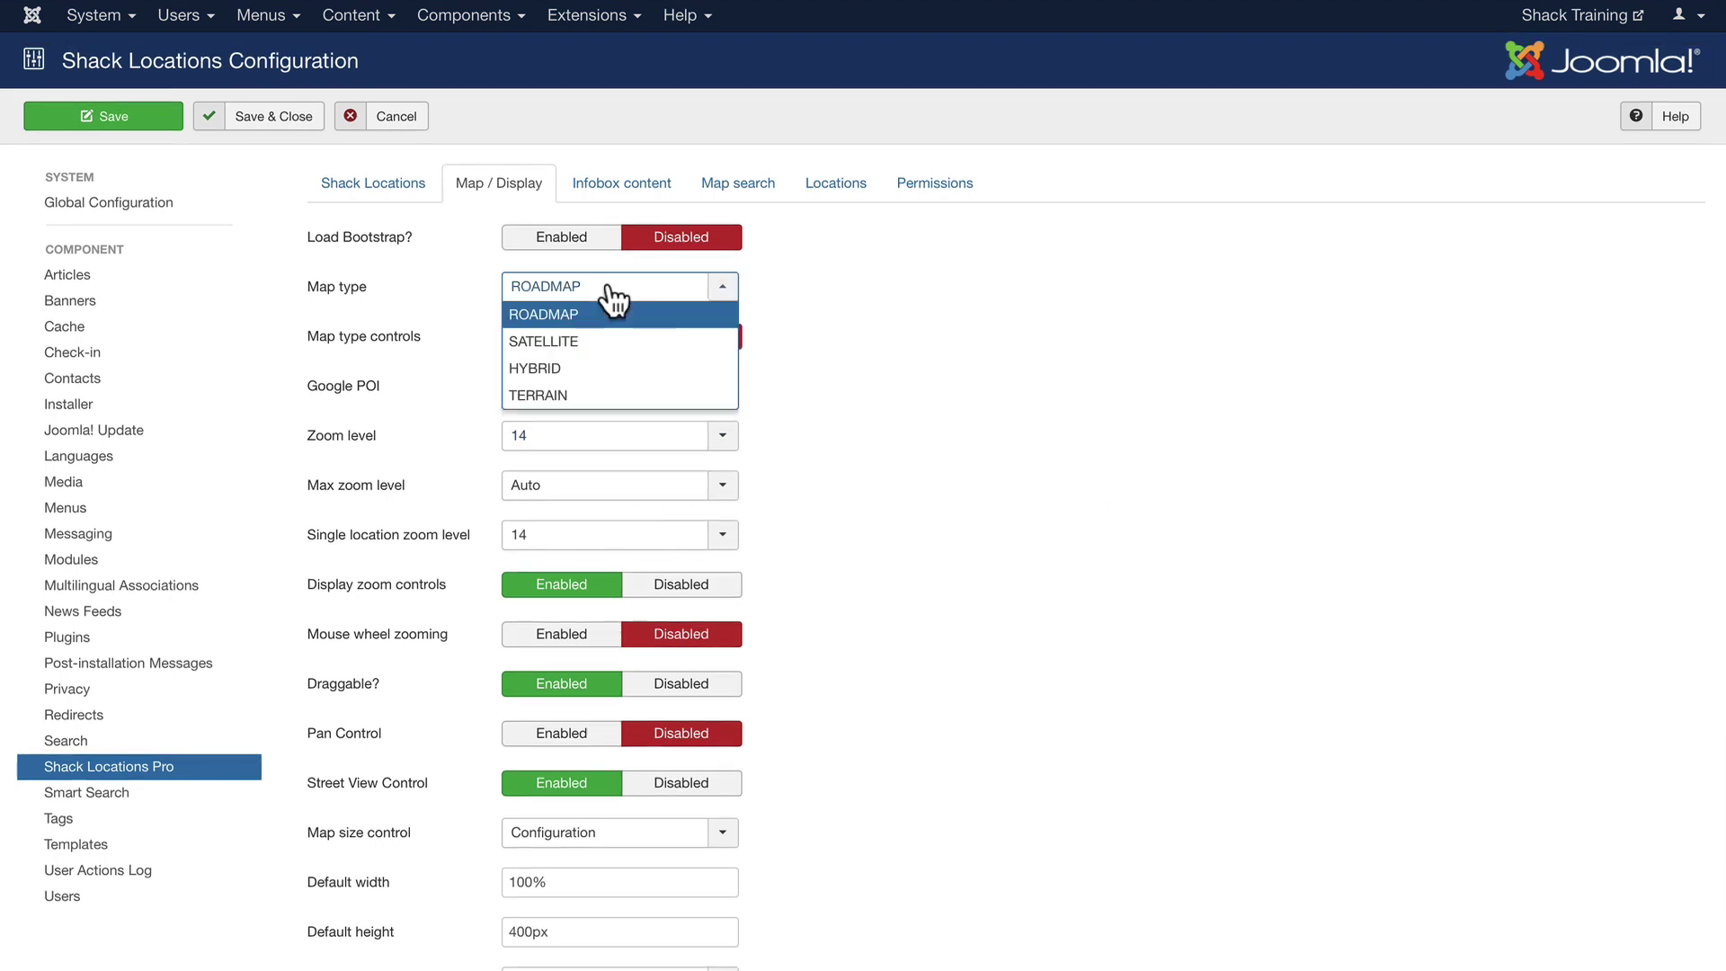
{"action": "left_click", "coordinate": [836, 295]}
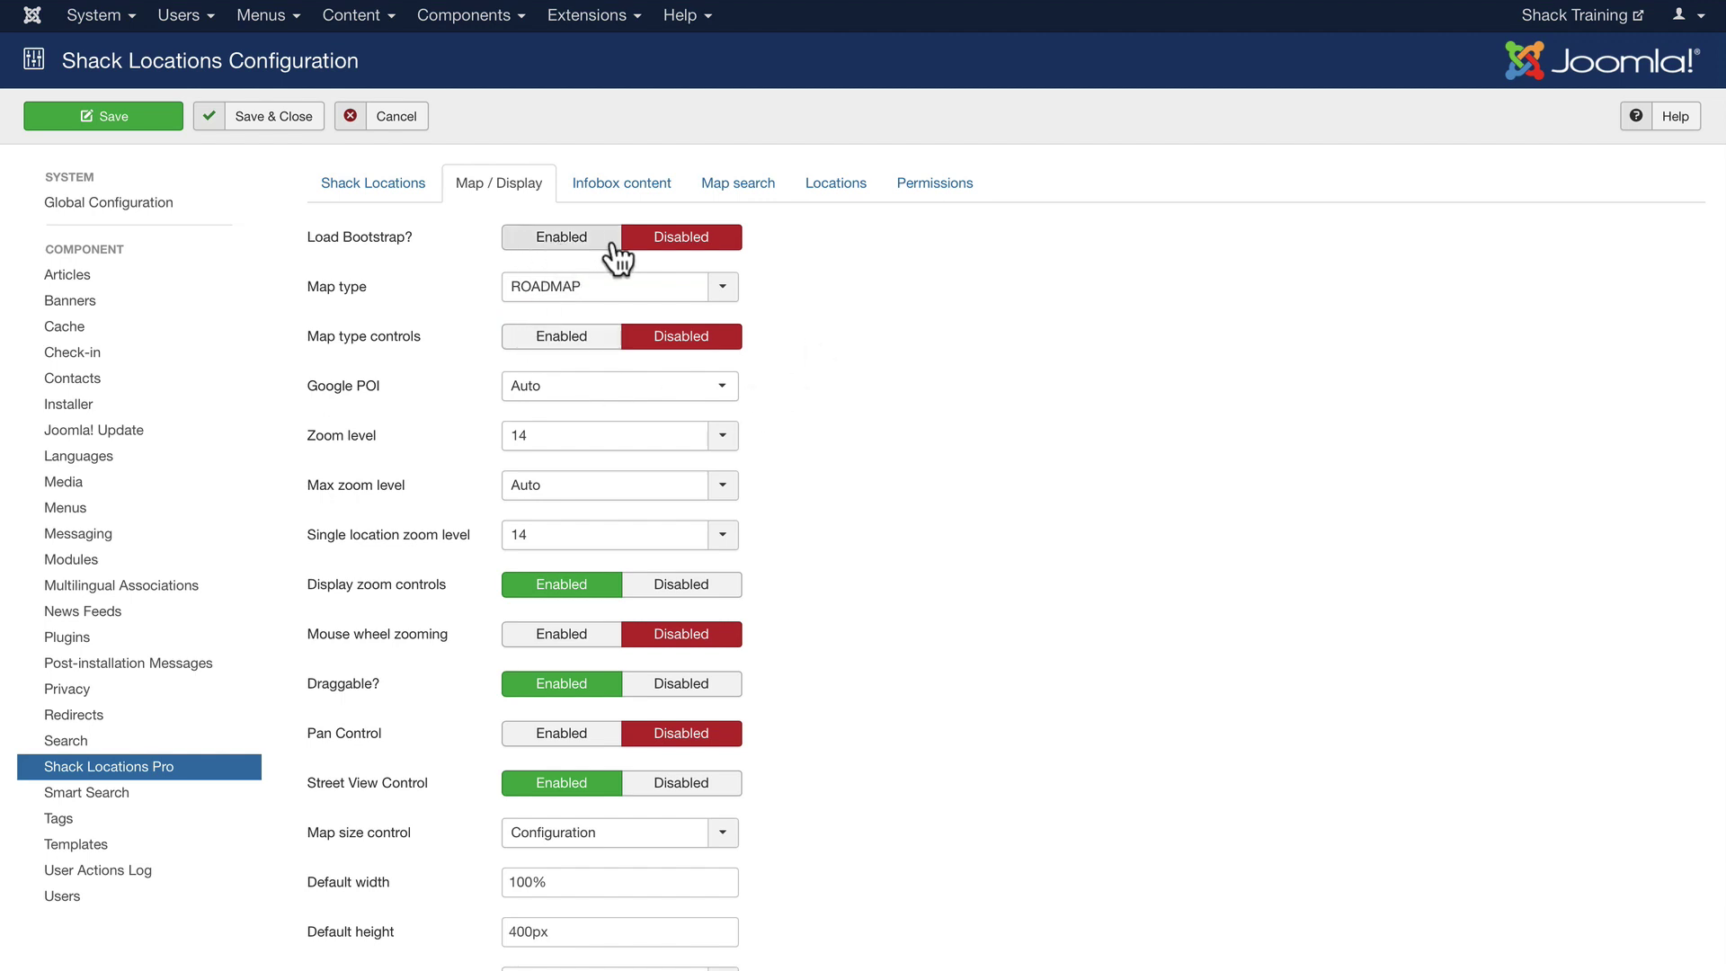
- Review the infobox, search and marker settings, save the options, and view the frontend map
{"action": "scroll", "coordinate": [885, 354], "scroll_direction": "down", "scroll_amount": 5}
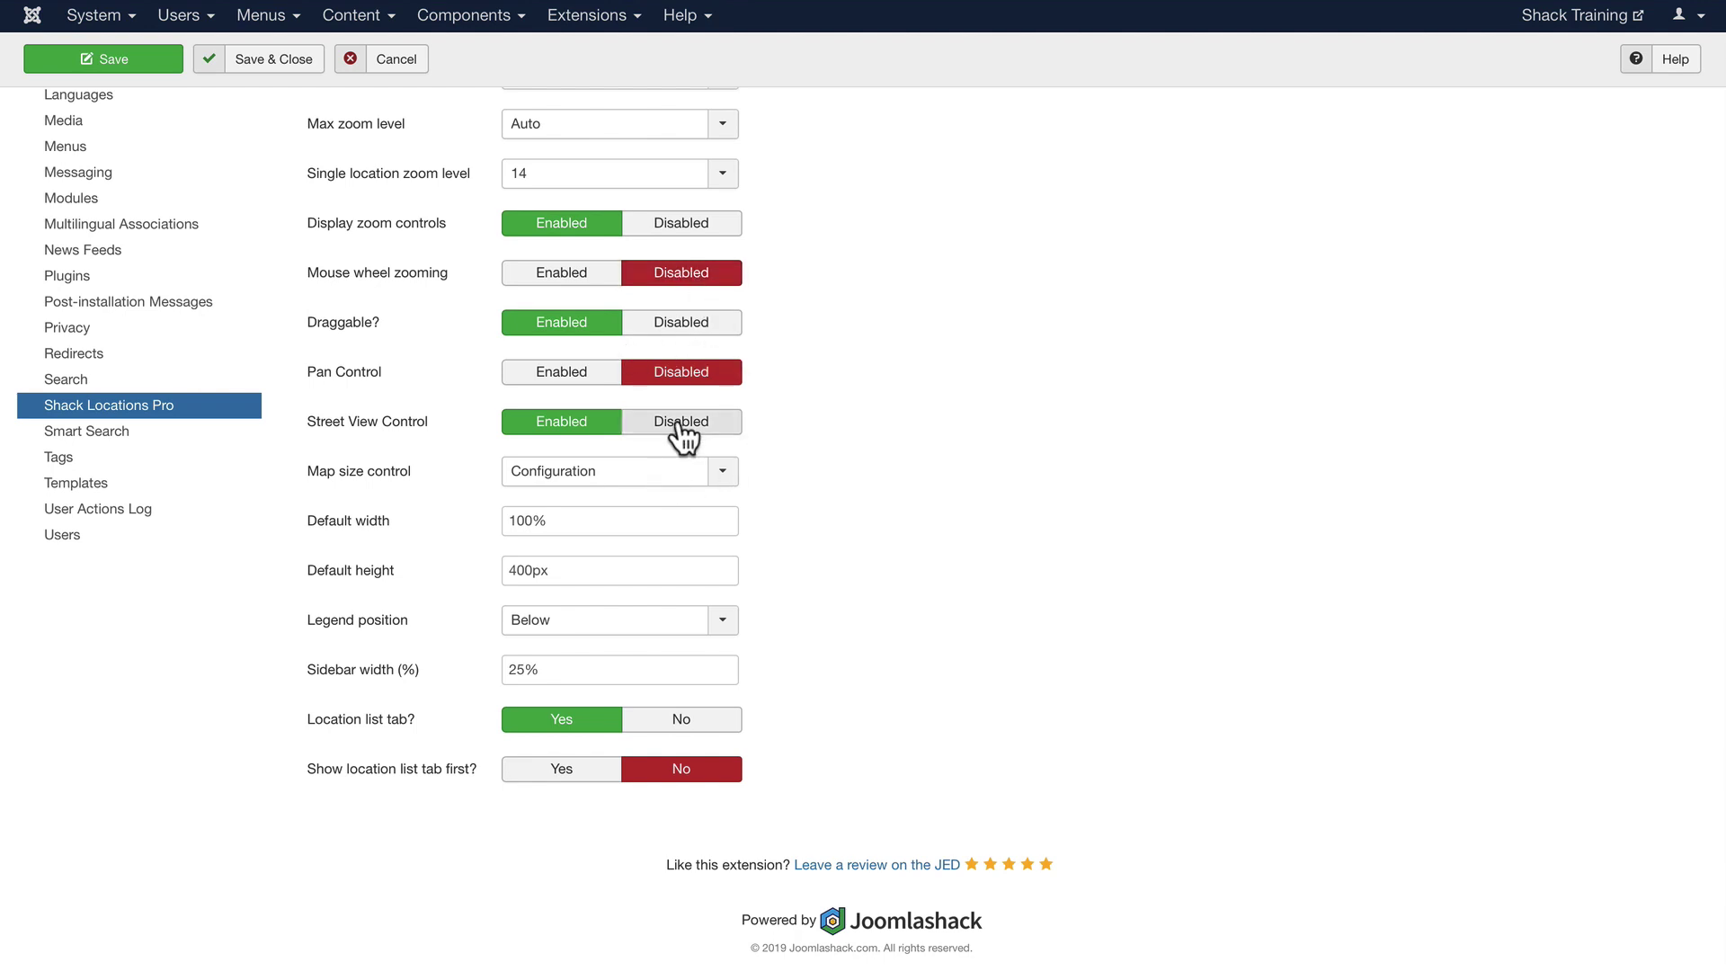
{"action": "scroll", "coordinate": [662, 732], "scroll_direction": "down", "scroll_amount": 1}
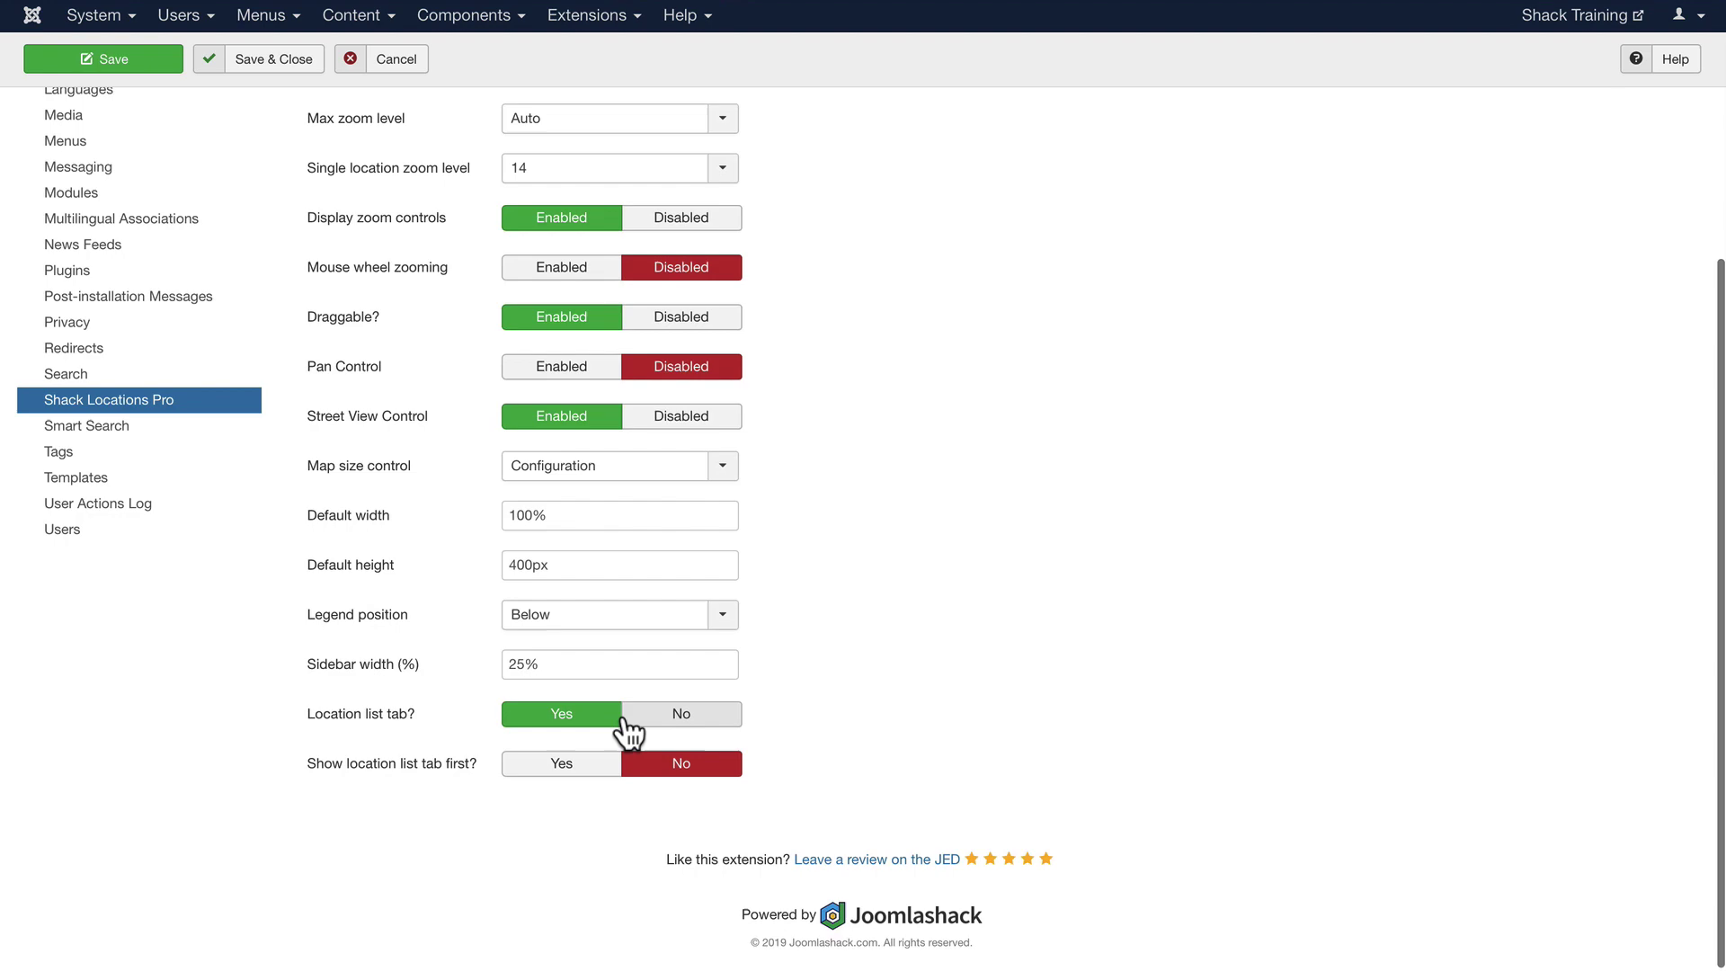
{"action": "scroll", "coordinate": [899, 673], "scroll_direction": "up", "scroll_amount": 4}
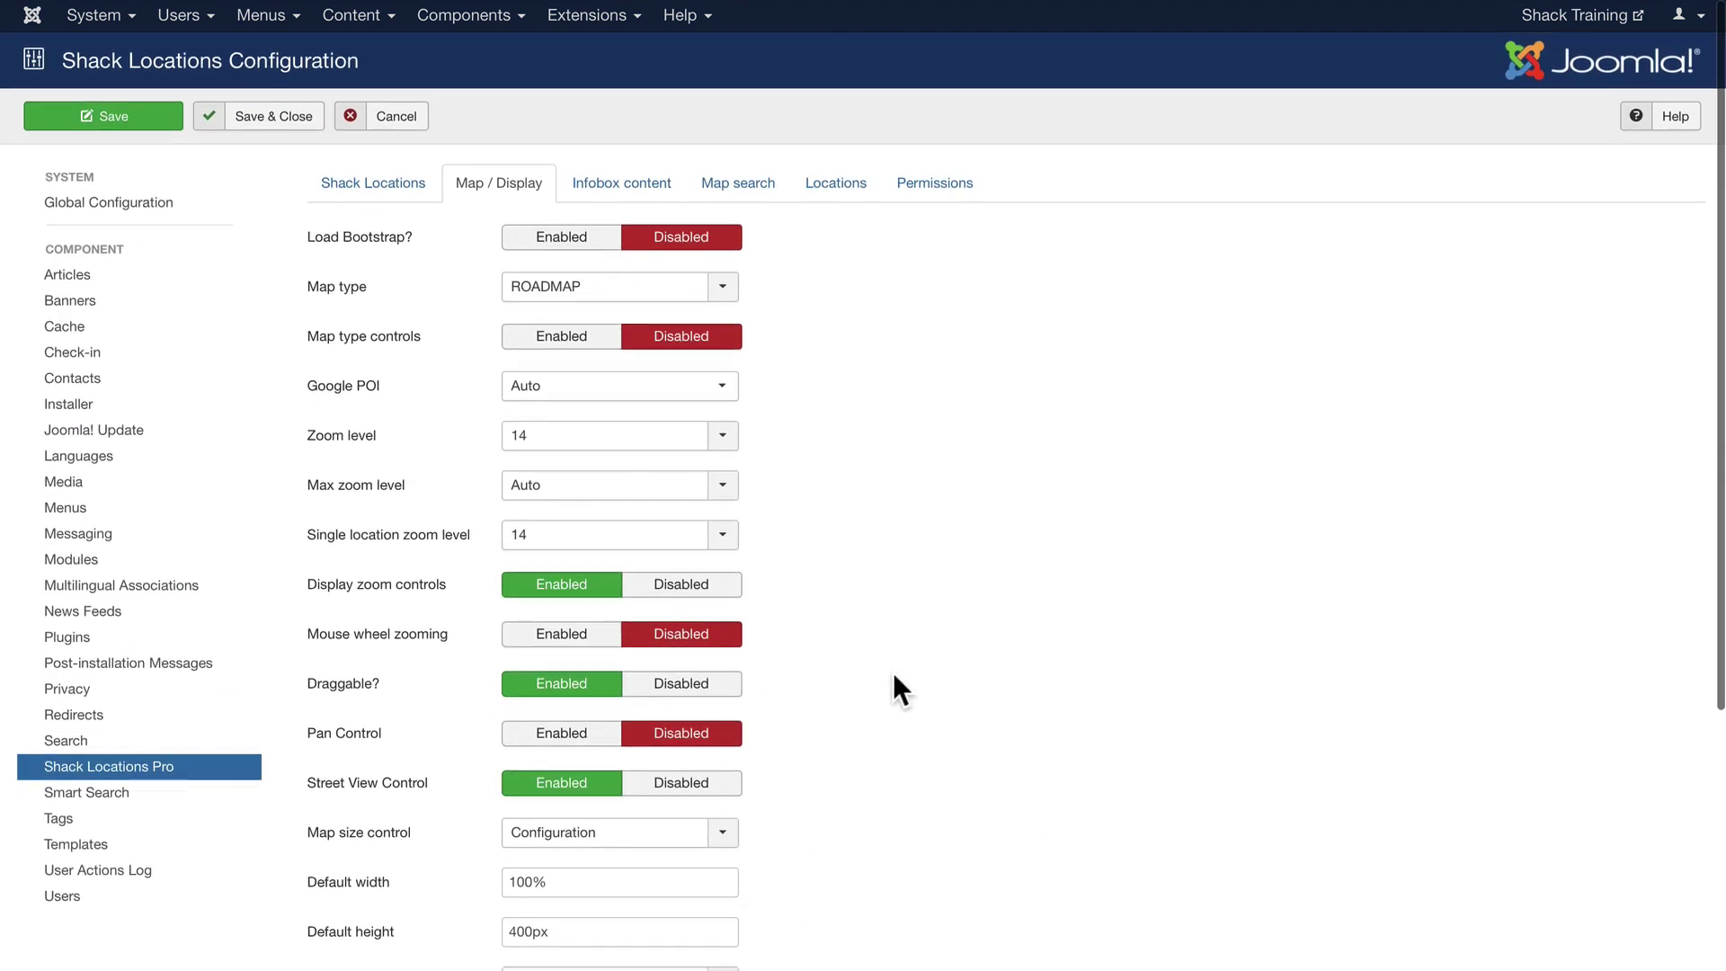
{"action": "left_click", "coordinate": [610, 184]}
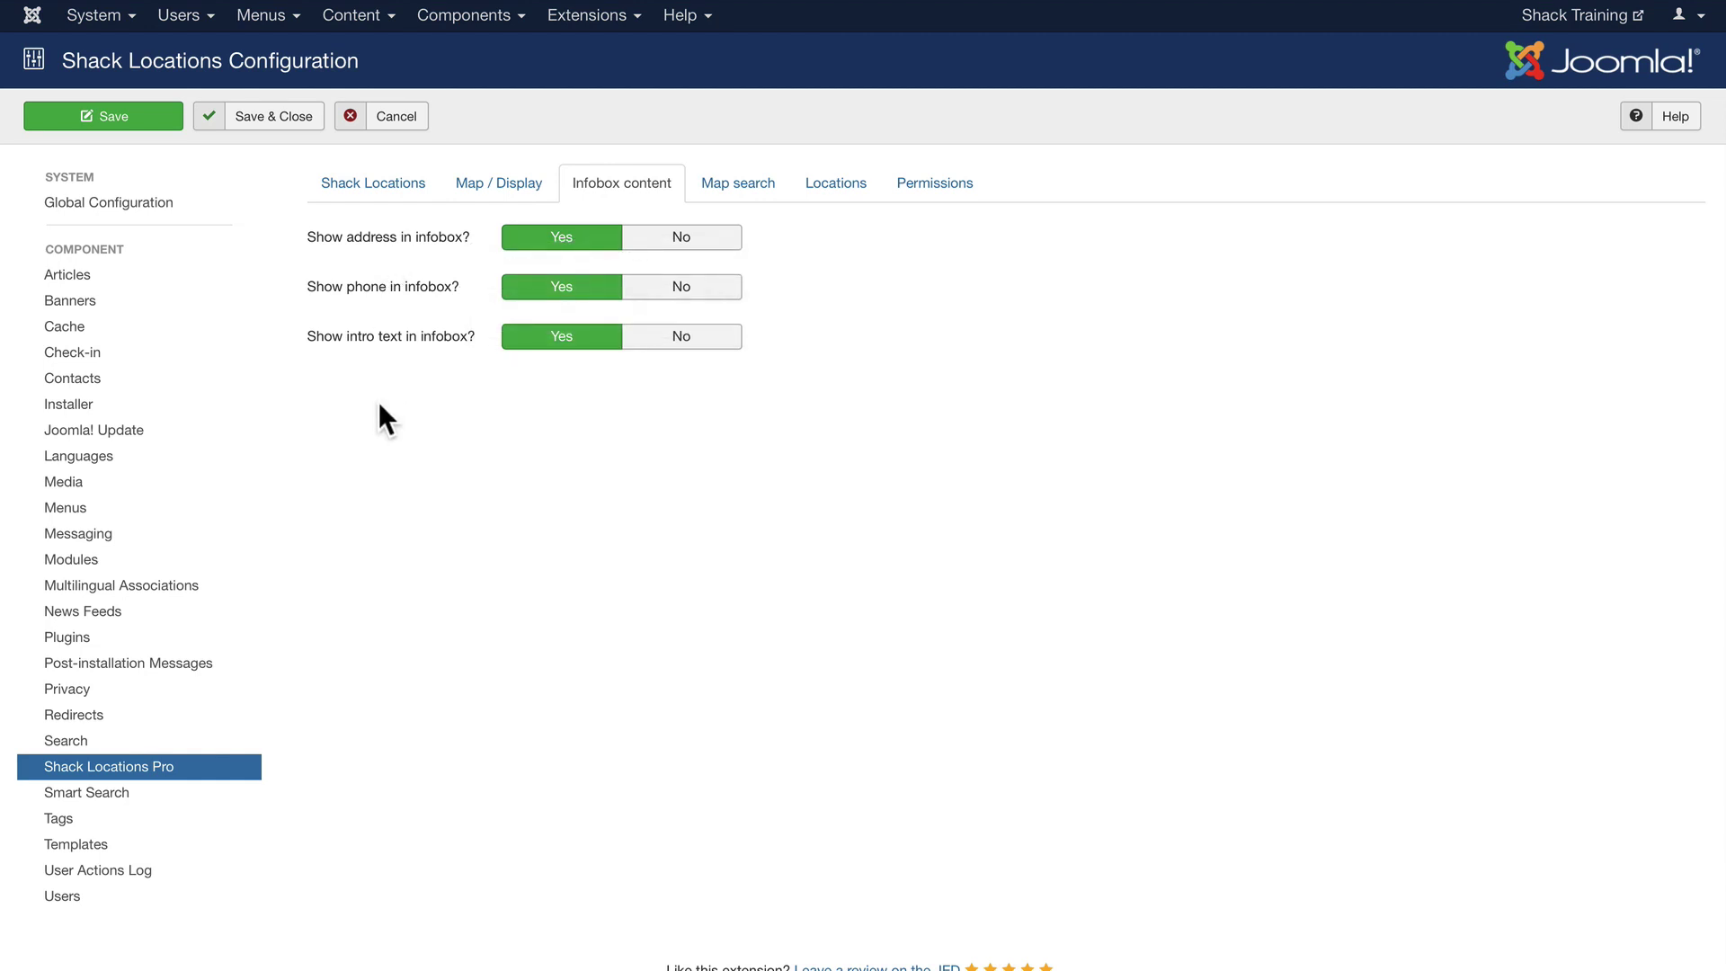
{"action": "left_click", "coordinate": [723, 179]}
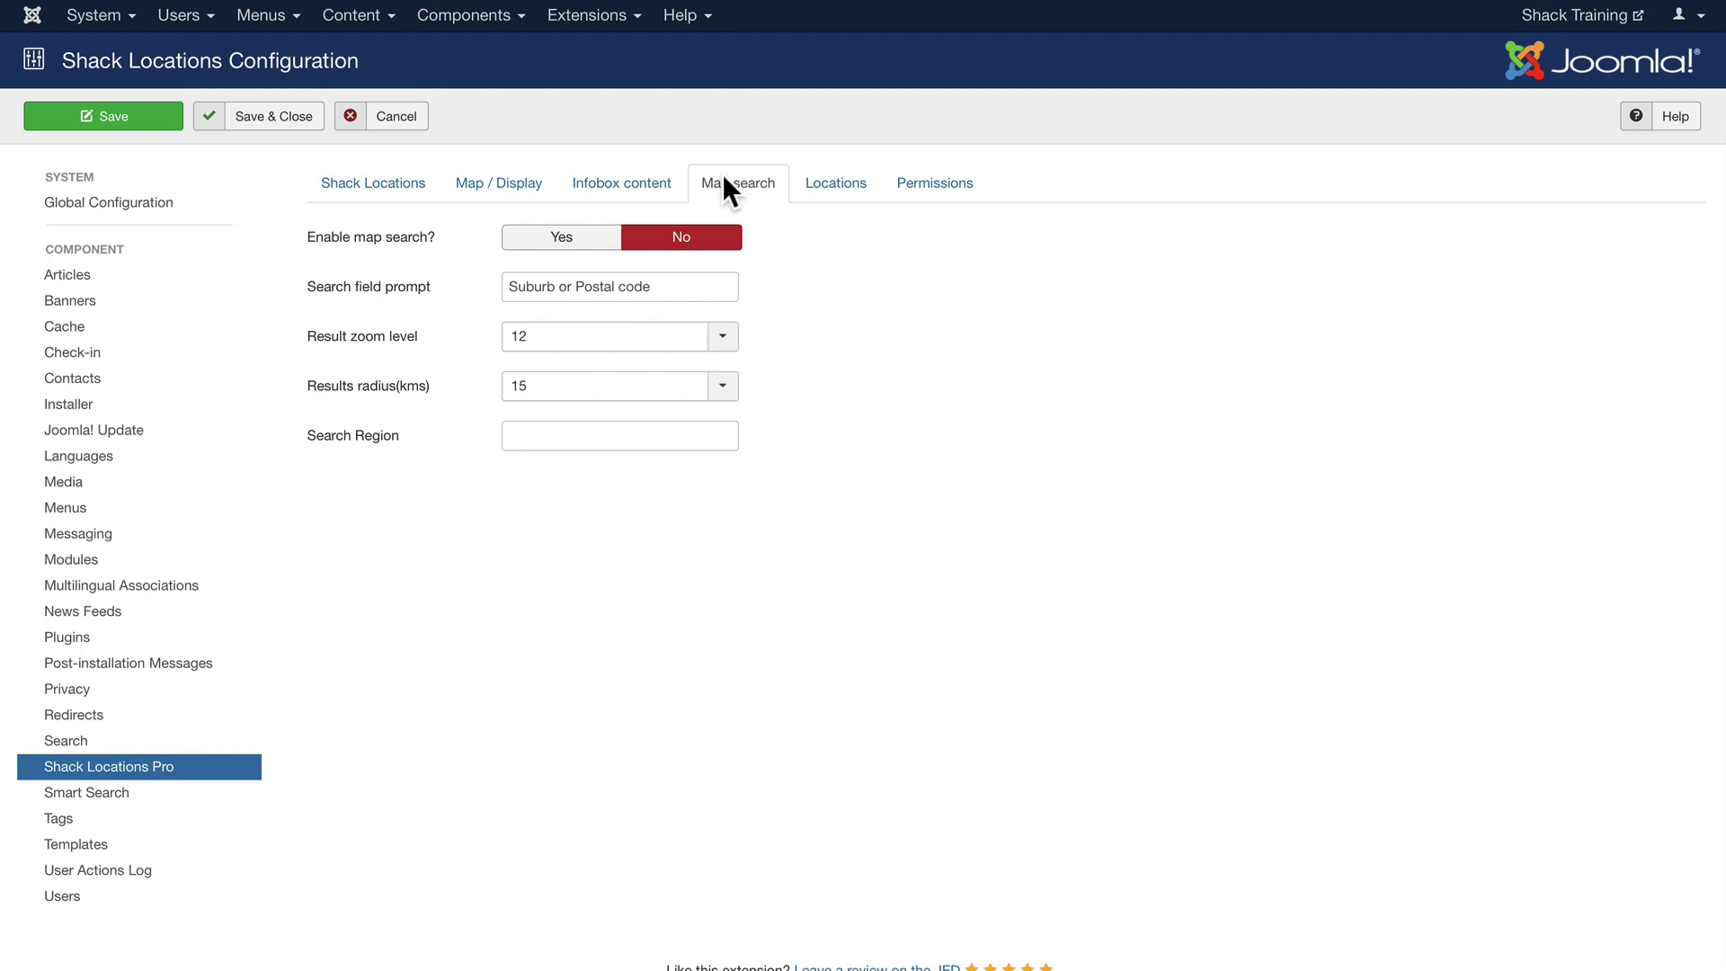
{"action": "left_click", "coordinate": [827, 184]}
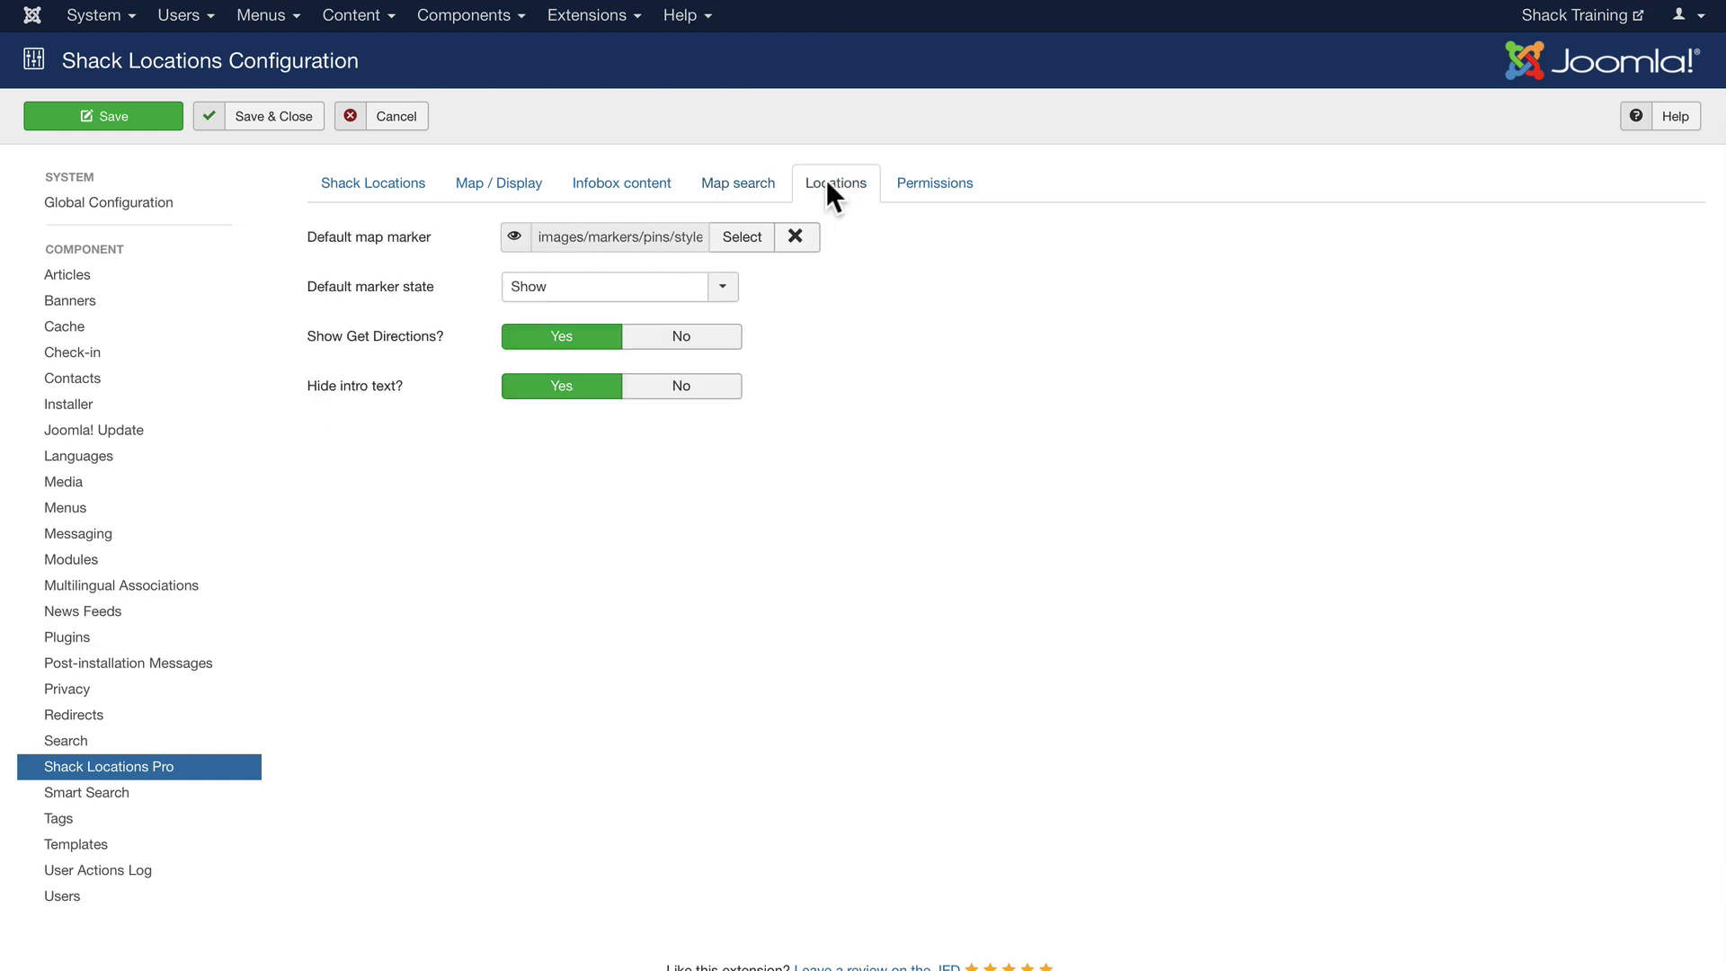
{"action": "left_click", "coordinate": [257, 118]}
{"action": "left_click", "coordinate": [1518, 14]}
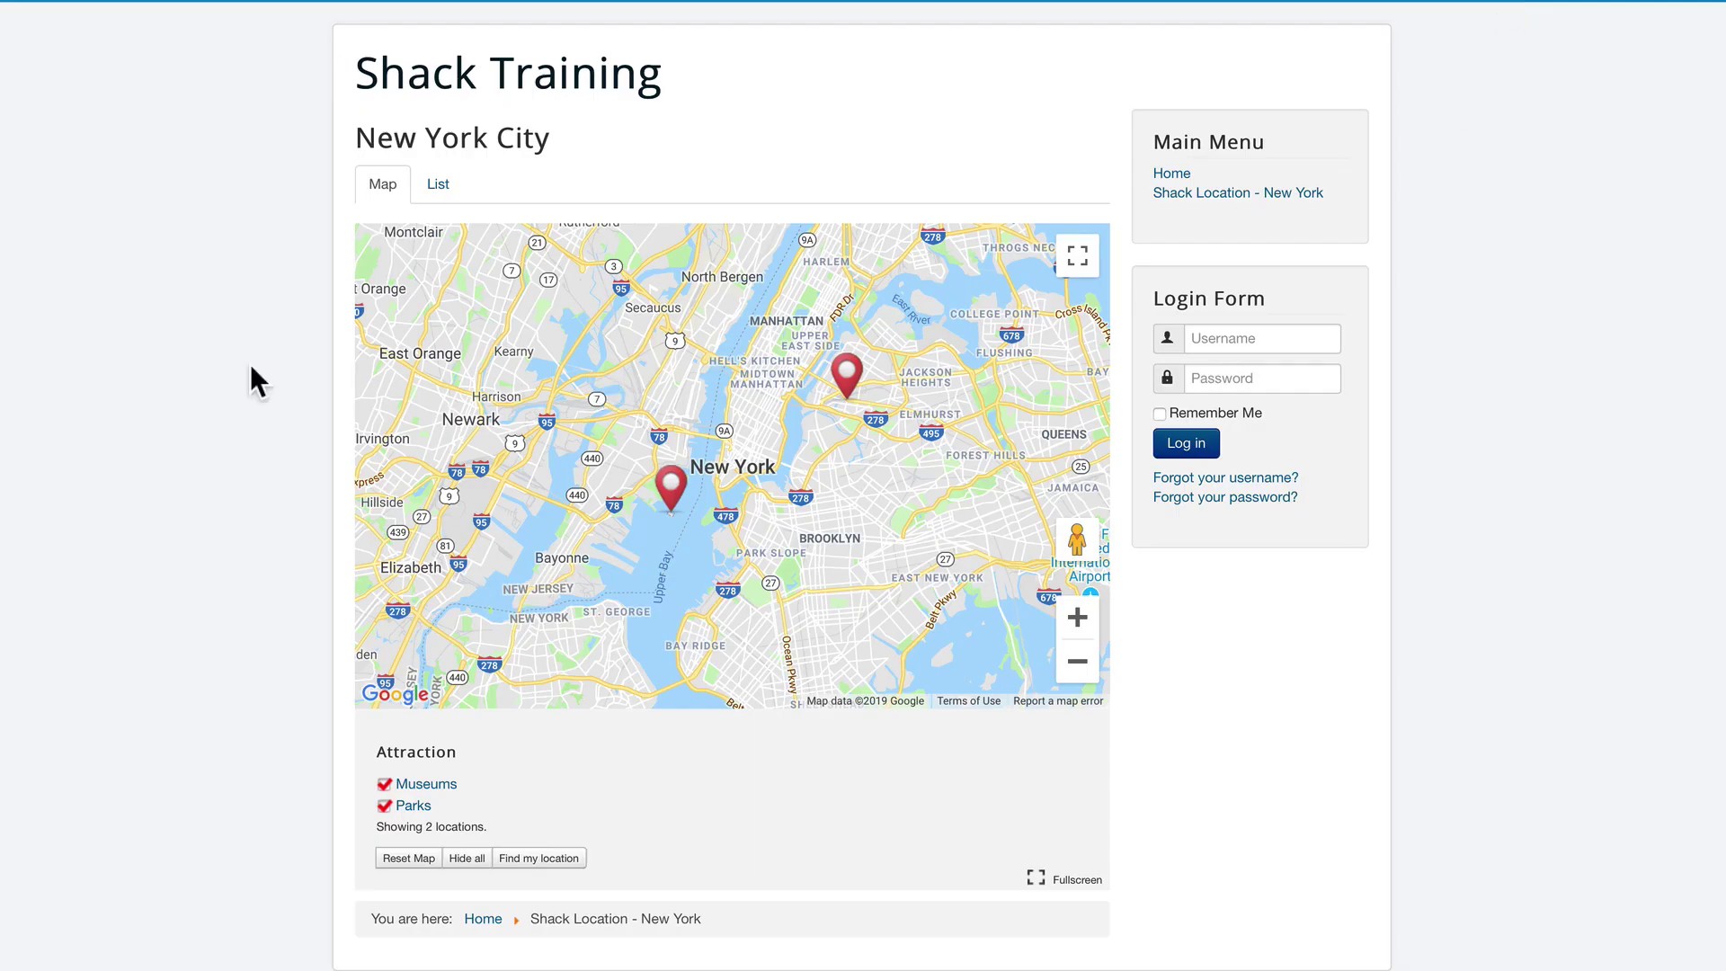